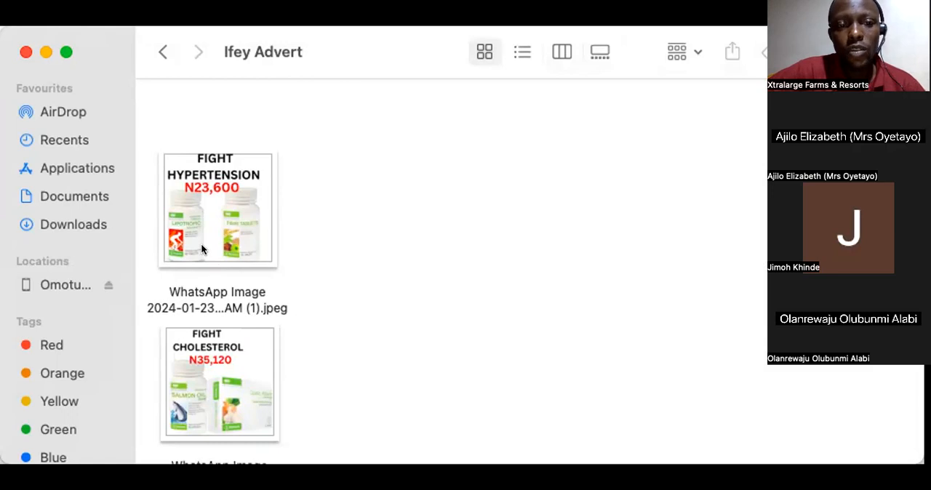
Step: Examine the first product advert images in the open folder, from Fight Hypertension and Fight Cholesterol to Fight Chronic Infection and Man Power
scroll(228, 248, "up", 2)
scroll(203, 246, "down", 2)
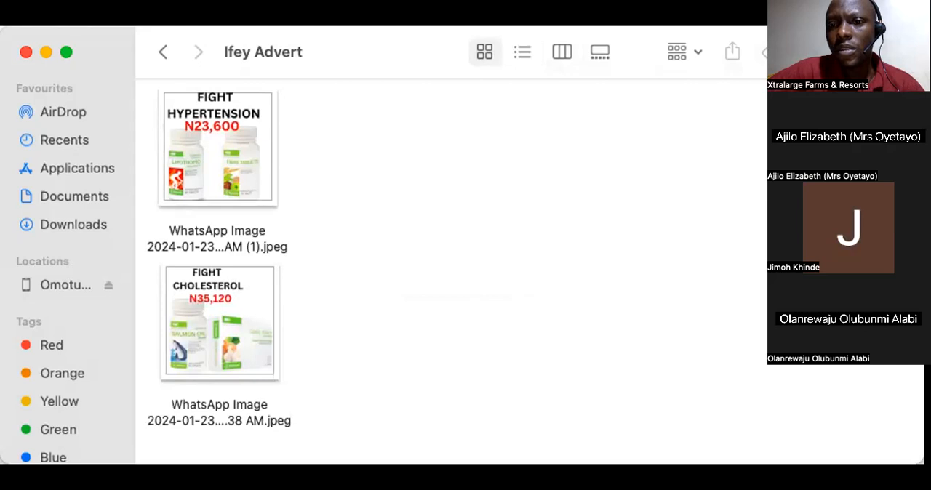
key("super+Tab")
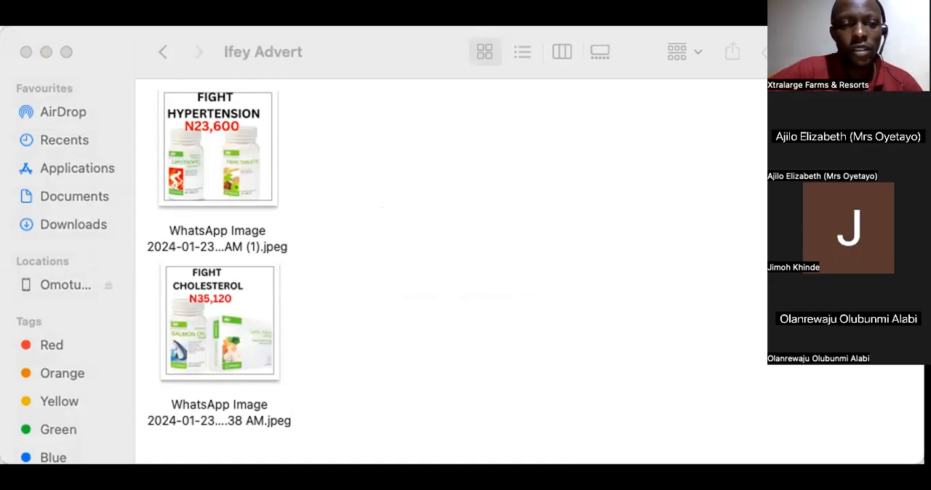
left_click(234, 157)
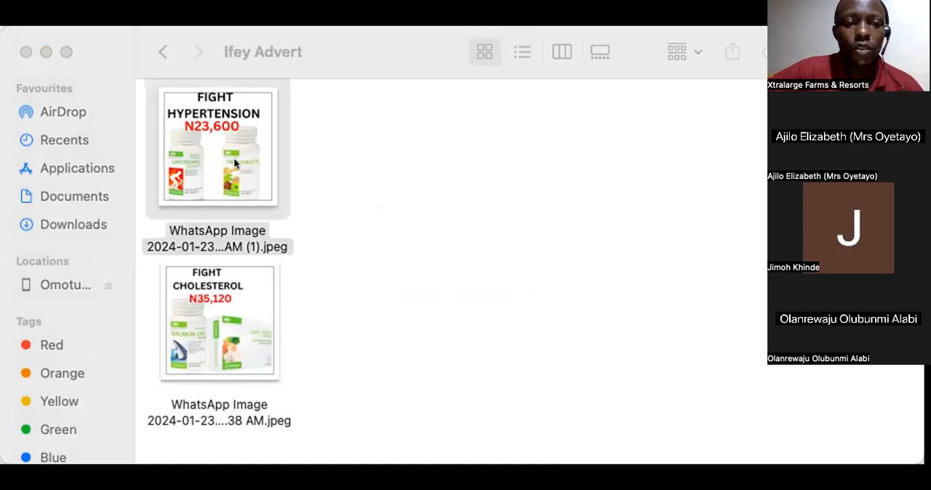
left_click(248, 293)
scroll(248, 294, "down", 5)
left_click(232, 321)
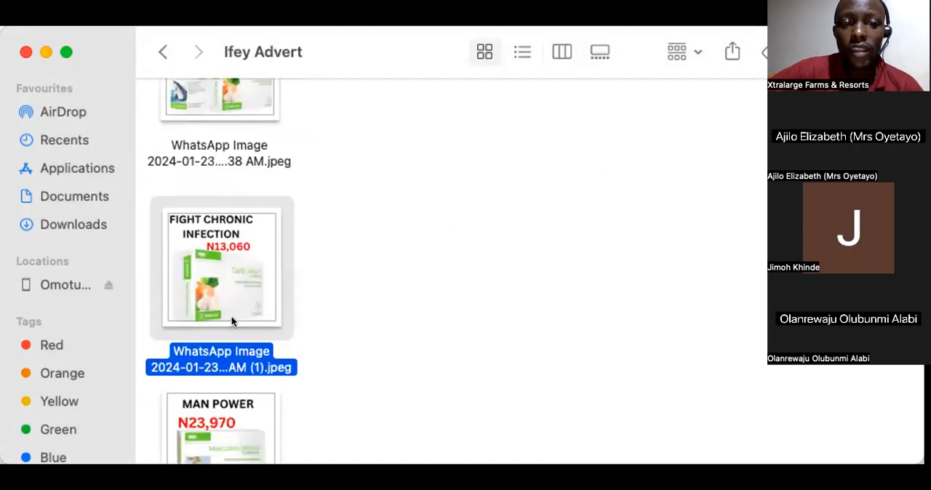
scroll(216, 291, "down", 3)
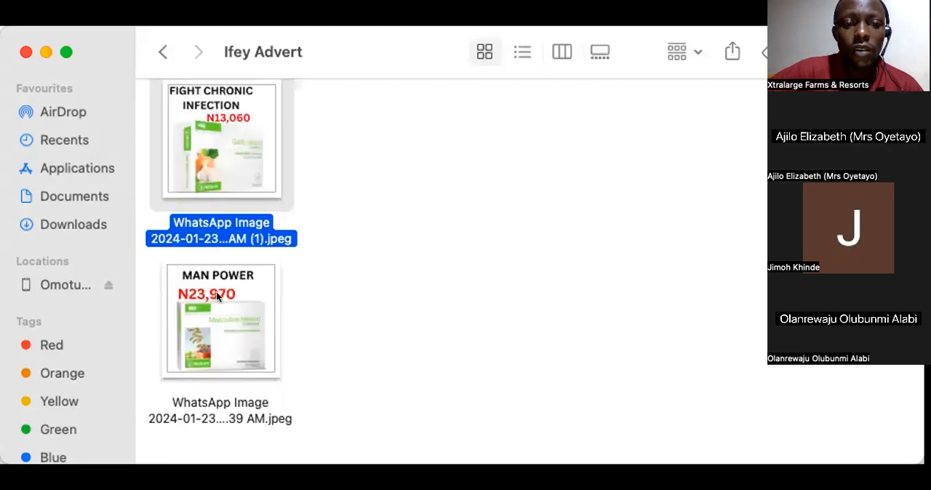
left_click(216, 291)
scroll(216, 291, "down", 5)
scroll(216, 290, "up", 2)
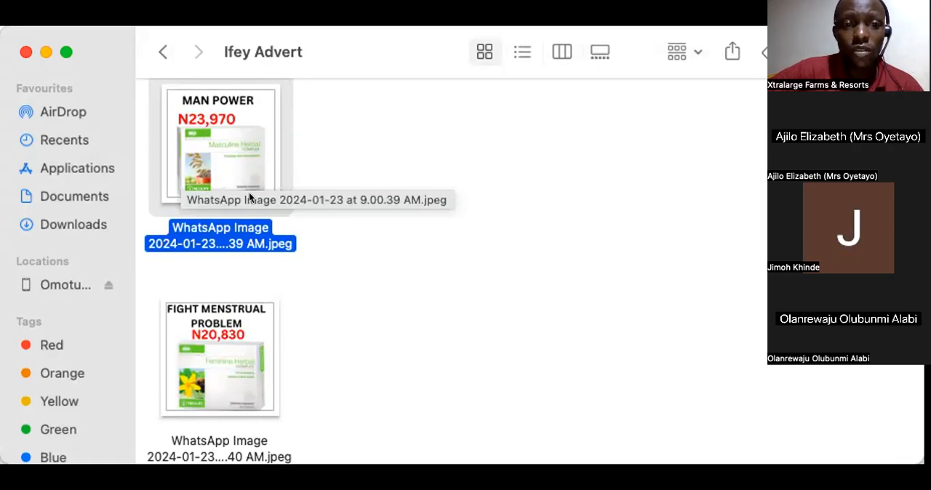
scroll(243, 294, "down", 2)
scroll(216, 233, "up", 3)
Step: Examine the remaining advert images, covering menstrual problems, chronic arthritis, chronic diabetes, the 463,000,000 diabetes poster and the Tre-en-en stress offer
left_click(216, 362)
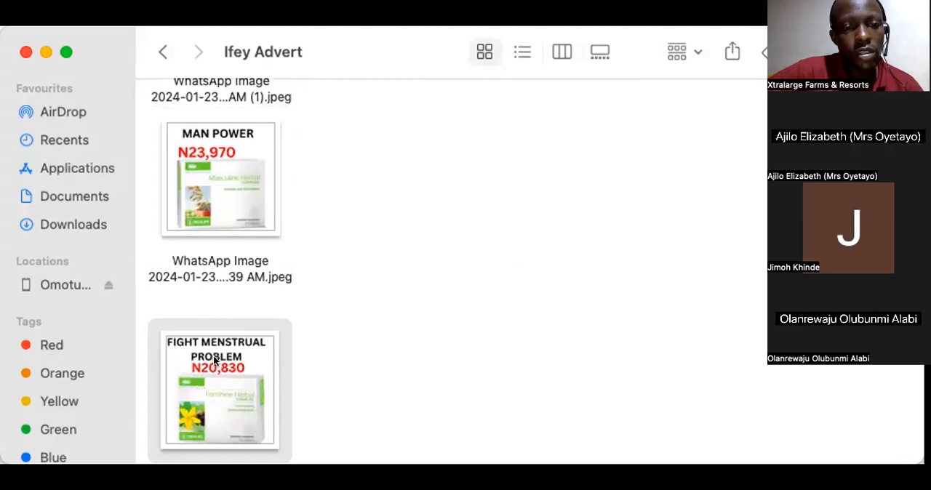
scroll(214, 357, "down", 5)
left_click(204, 369)
scroll(204, 370, "down", 8)
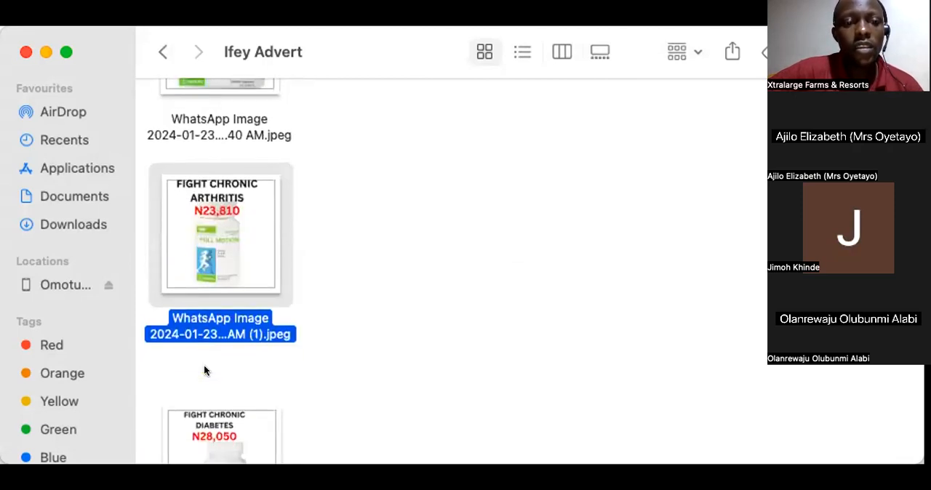
scroll(203, 369, "down", 1)
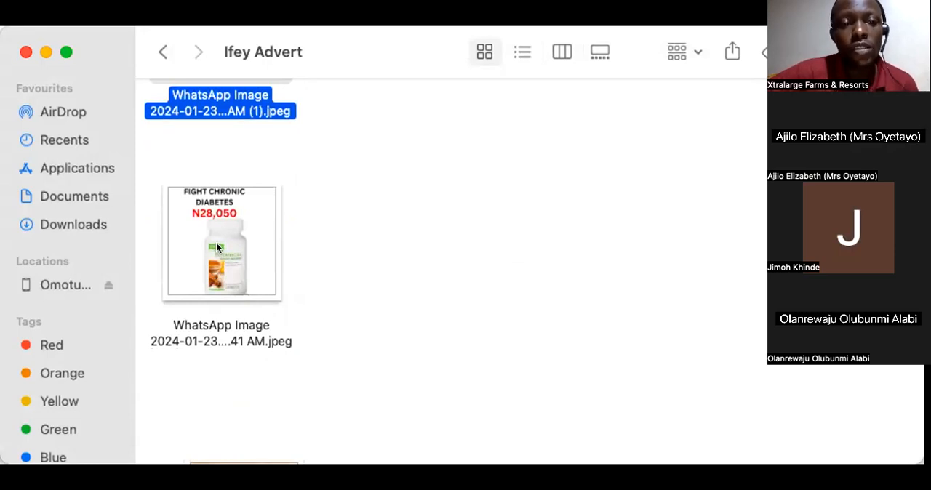
left_click(236, 241)
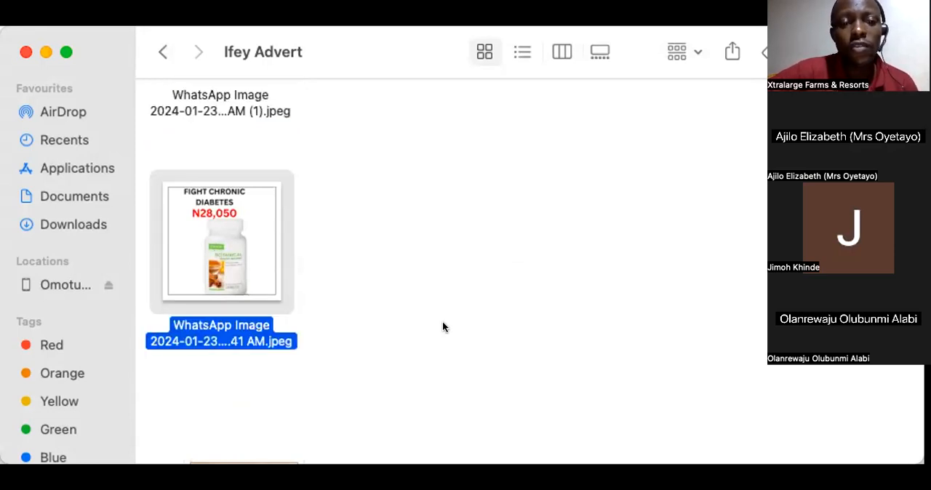
scroll(443, 324, "down", 5)
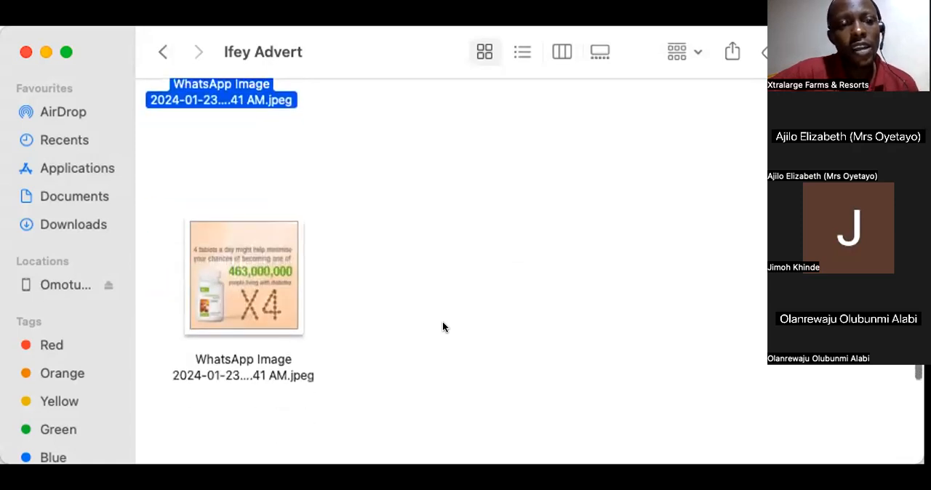
left_click(252, 259)
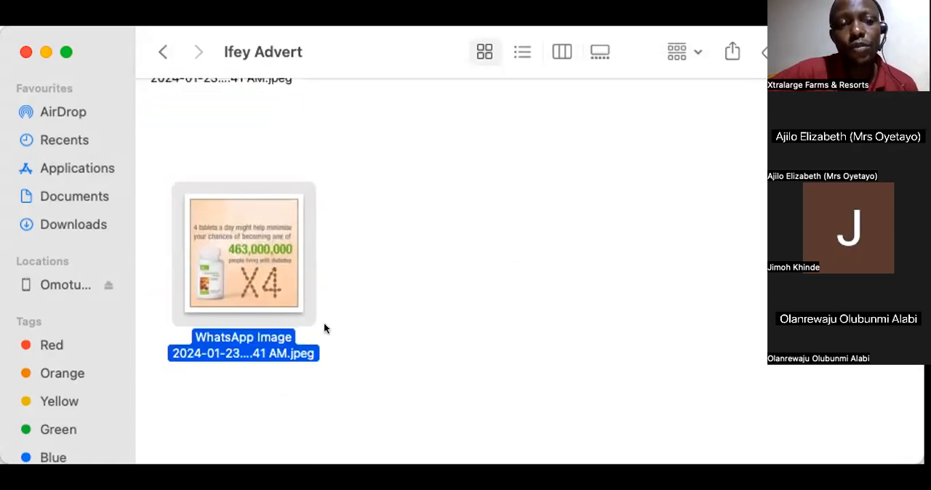
scroll(324, 322, "down", 1)
scroll(324, 322, "down", 6)
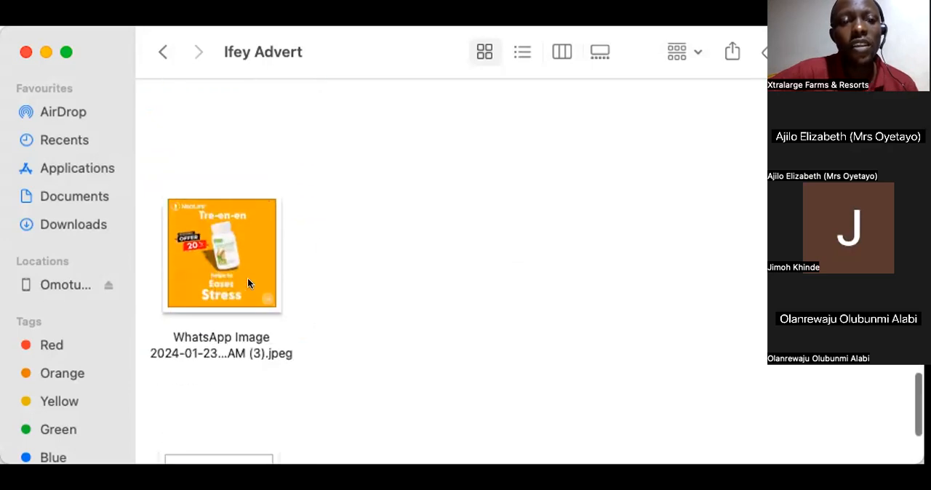
left_click(234, 269)
scroll(406, 222, "down", 1)
scroll(407, 222, "up", 4)
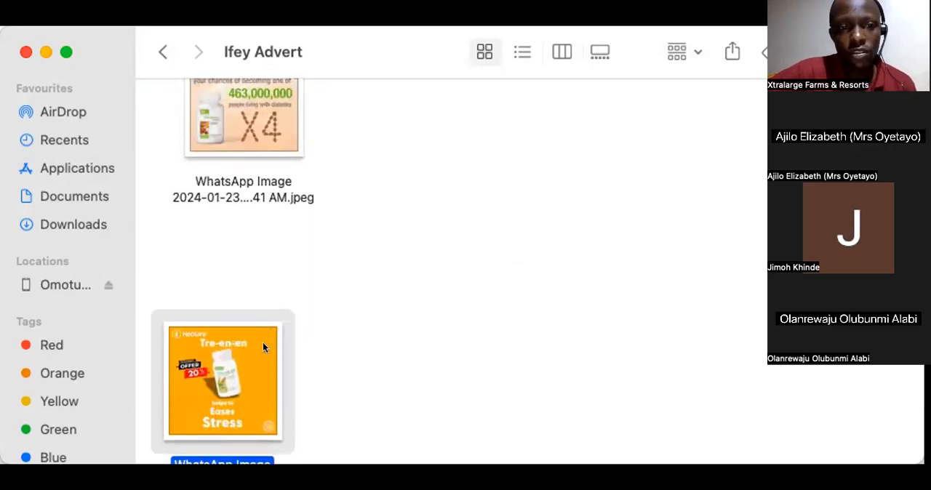
Step: Go through the advert images again from the beginning of the folder to the Tre-en-en advert and nudge that image's icon sideways
scroll(283, 167, "up", 5)
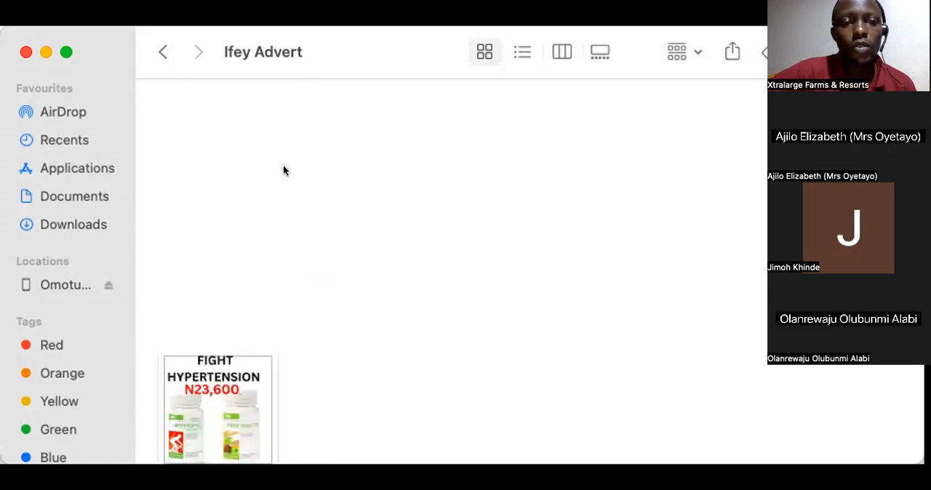
scroll(247, 248, "down", 5)
scroll(243, 218, "down", 3)
scroll(214, 257, "up", 3)
scroll(211, 342, "down", 8)
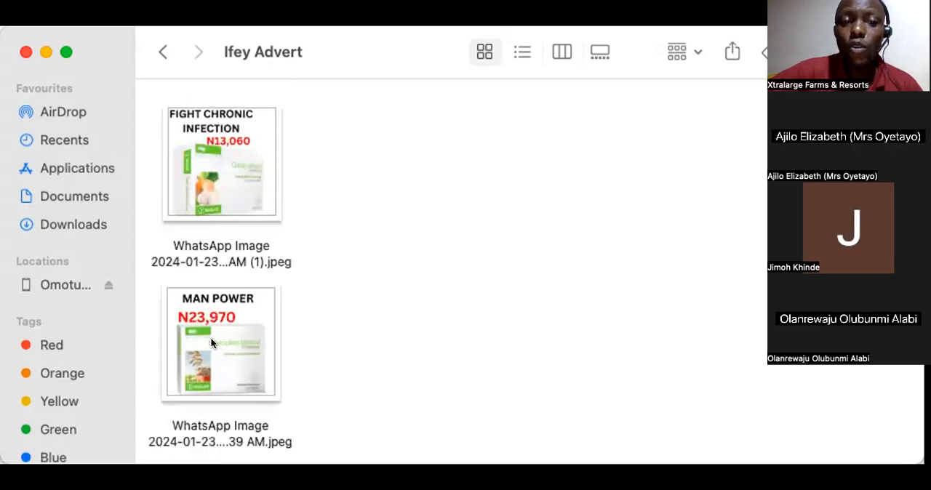
scroll(211, 342, "down", 5)
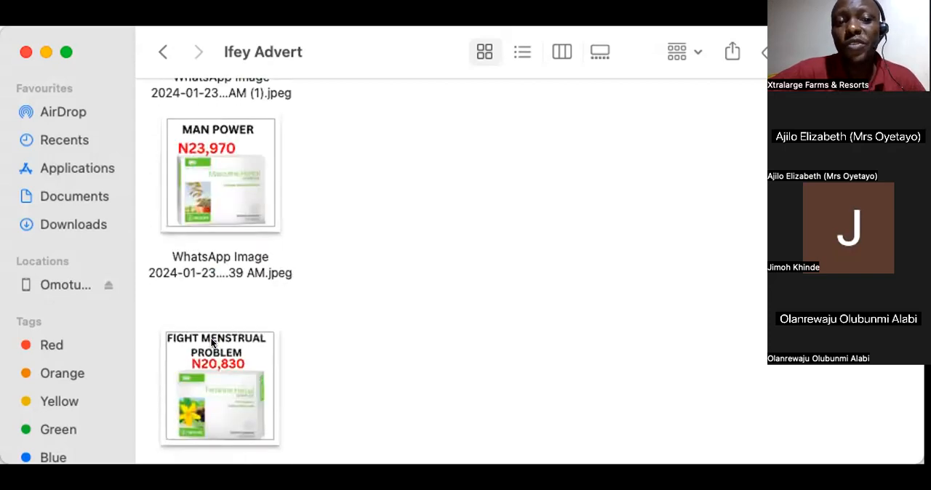
scroll(211, 341, "down", 15)
left_click(211, 342)
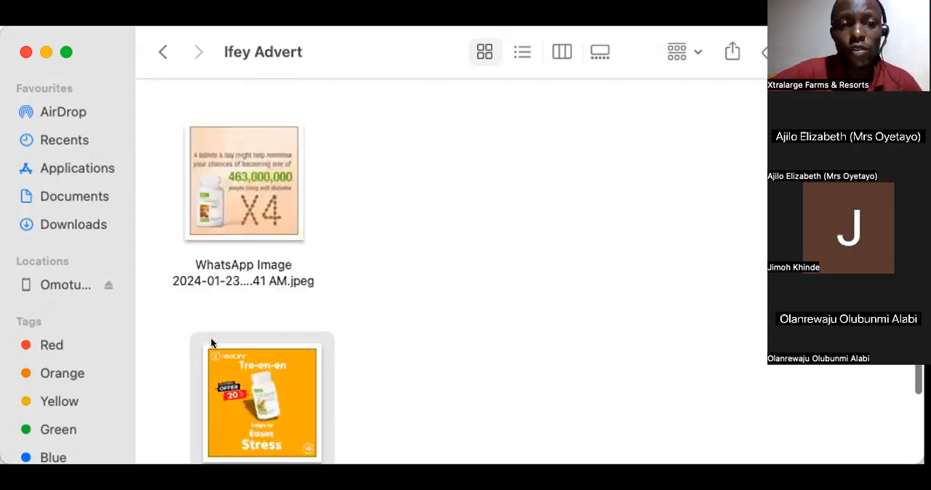
scroll(211, 341, "down", 3)
left_click_drag(263, 307, 239, 307)
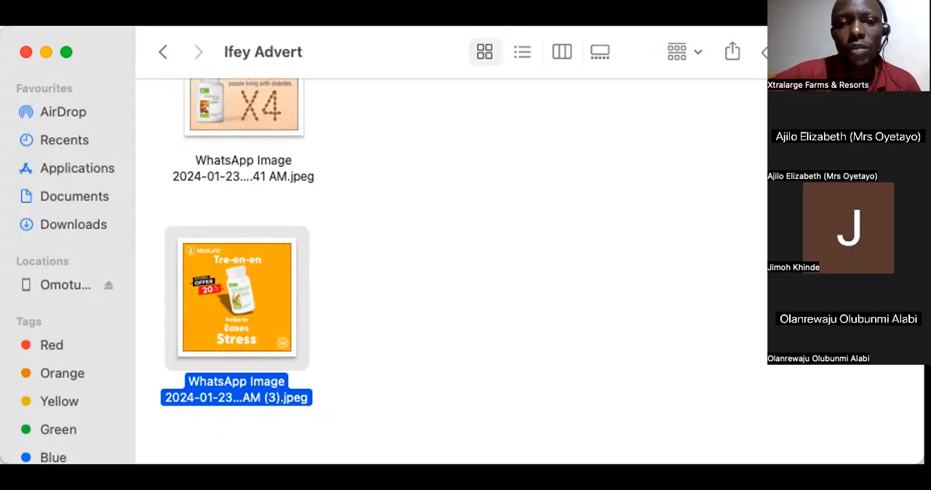
Step: Switch to Facebook Ads Manager in the browser and select the listed ad account for the campaigns view
left_click(696, 233)
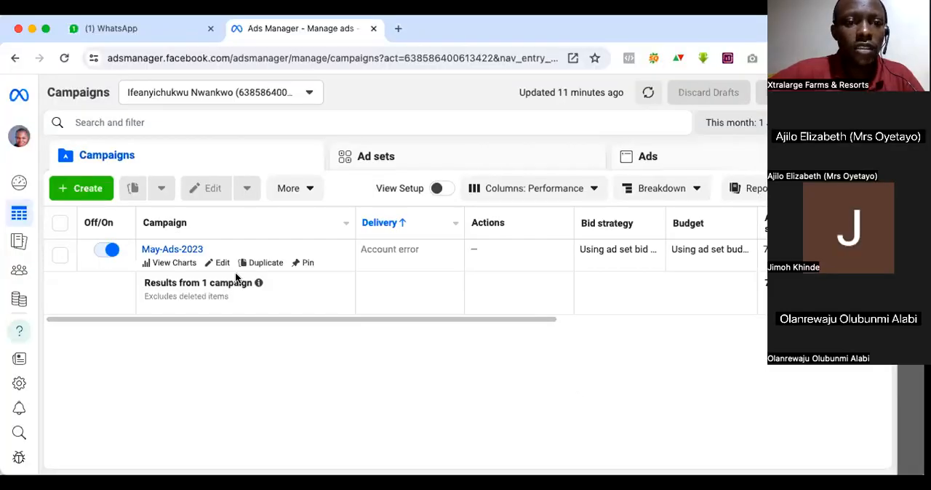
left_click(306, 93)
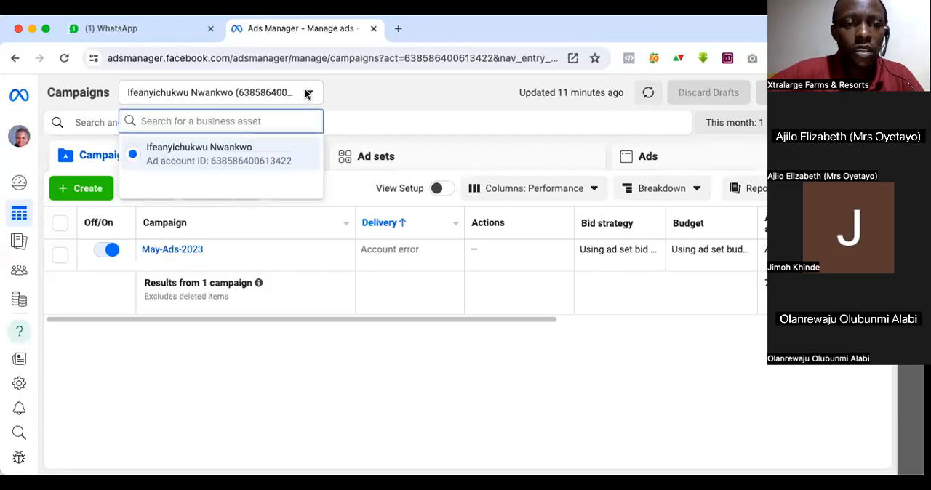
left_click(203, 159)
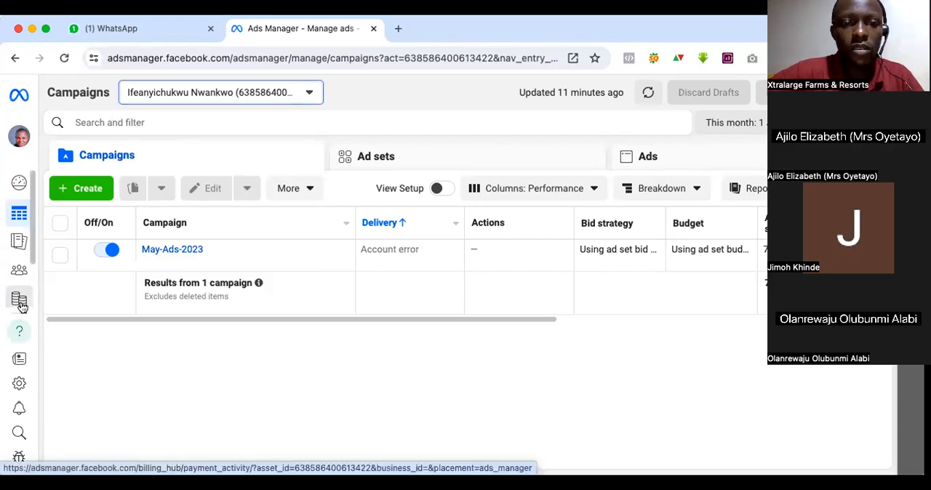
Step: Open the payment activity behind the May-Ads-2023 account error and examine the manual payment's status
left_click(394, 250)
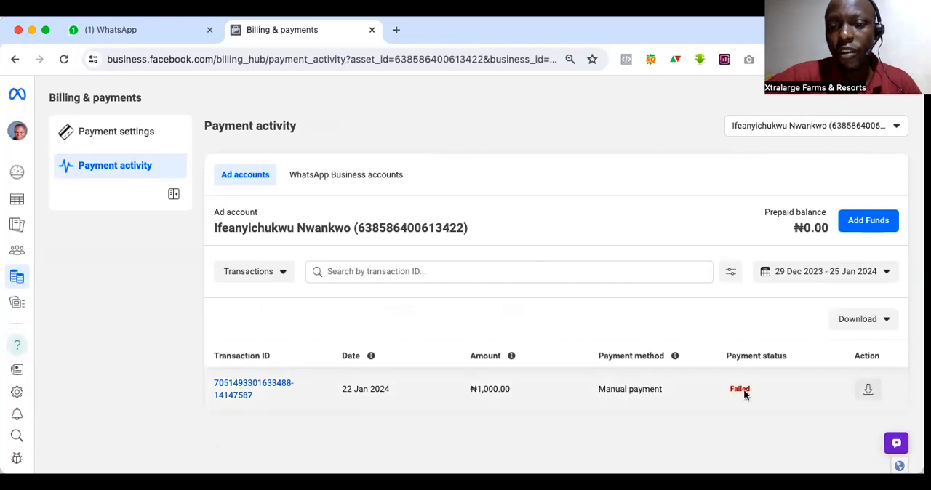
left_click_drag(750, 391, 728, 389)
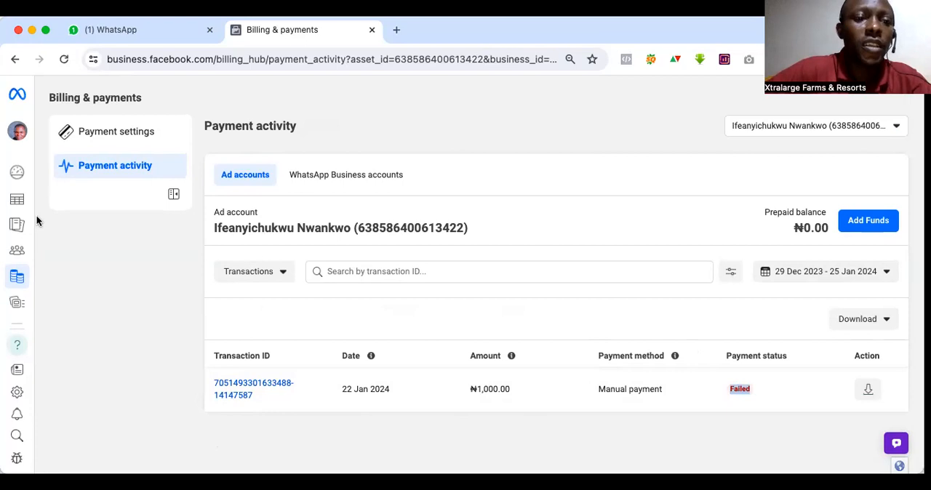
Step: Return to the campaigns list and turn off the May-Ads-2023 campaign, leaving no campaign selected
left_click(58, 210)
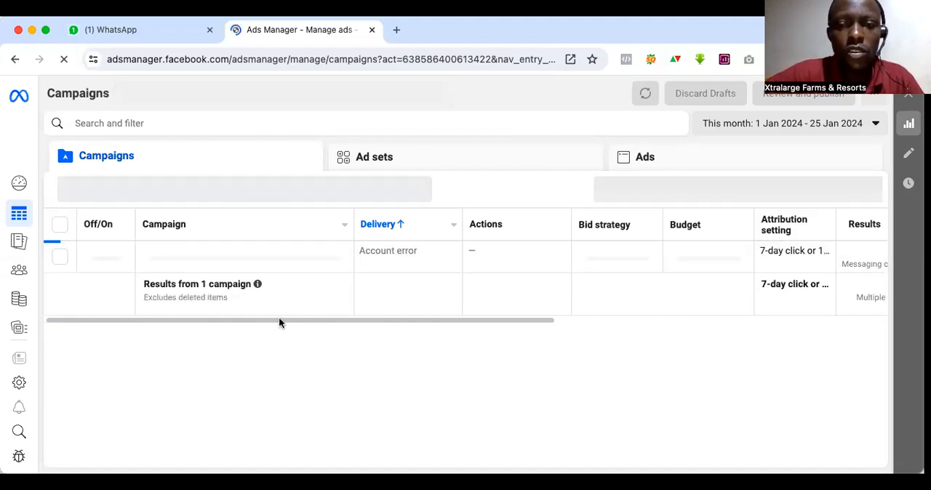
mouse_move(196, 253)
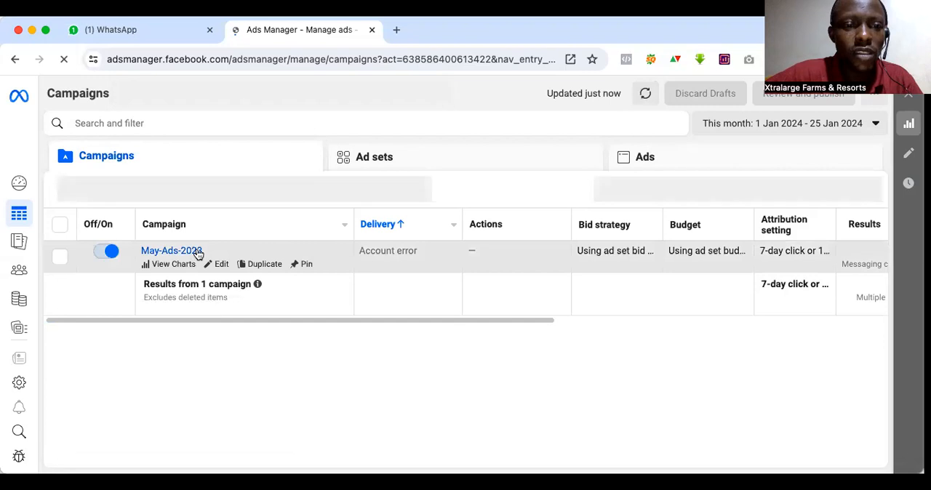
left_click(111, 252)
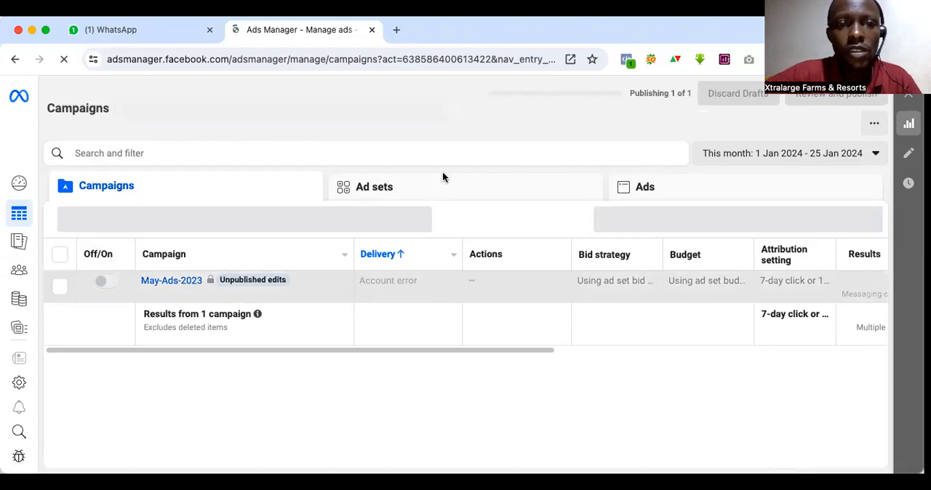
left_click(61, 255)
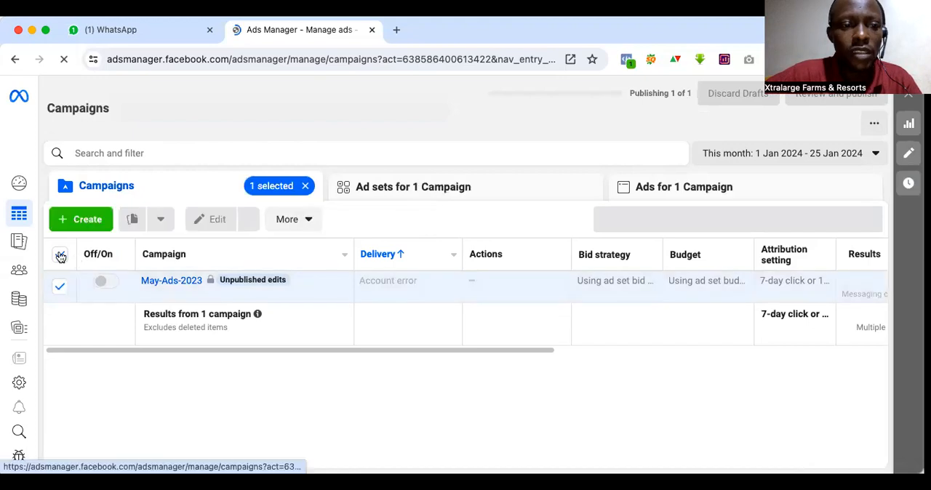
left_click(297, 299)
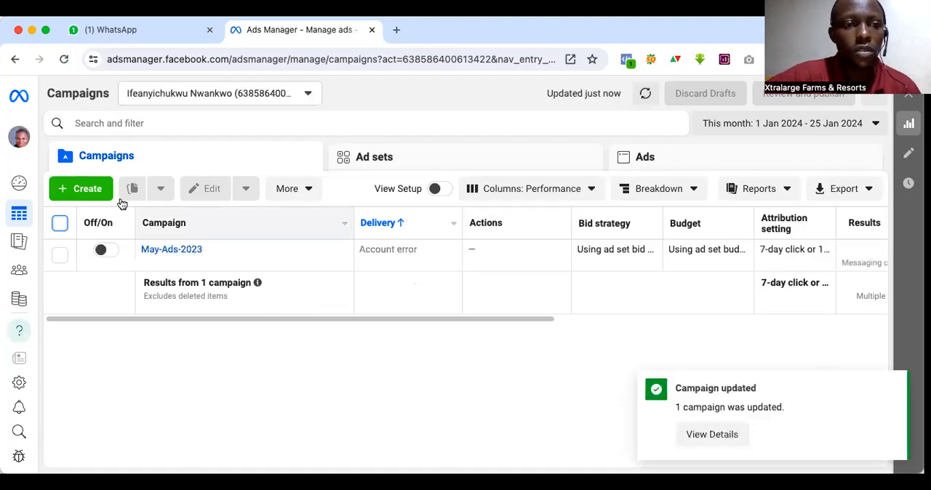
Step: Start a new campaign with the Auction buying type and choose Sales as its objective
left_click(85, 189)
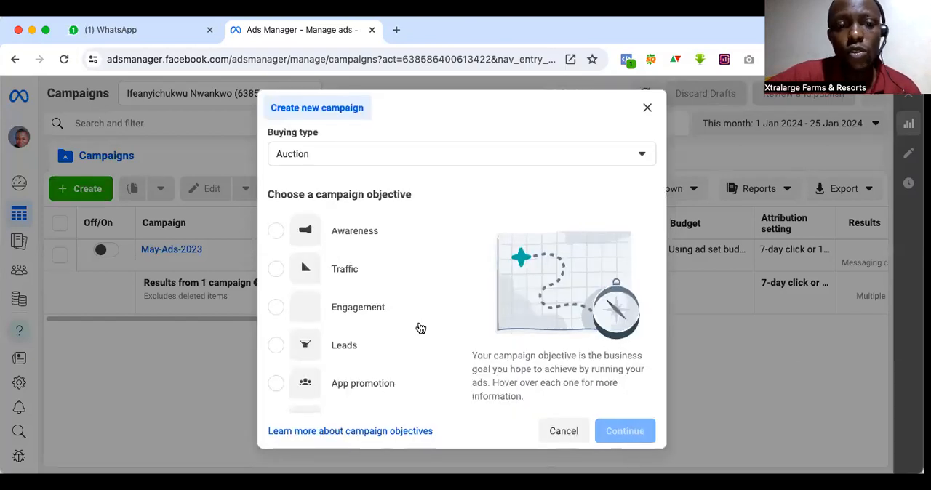
scroll(421, 328, "down", 2)
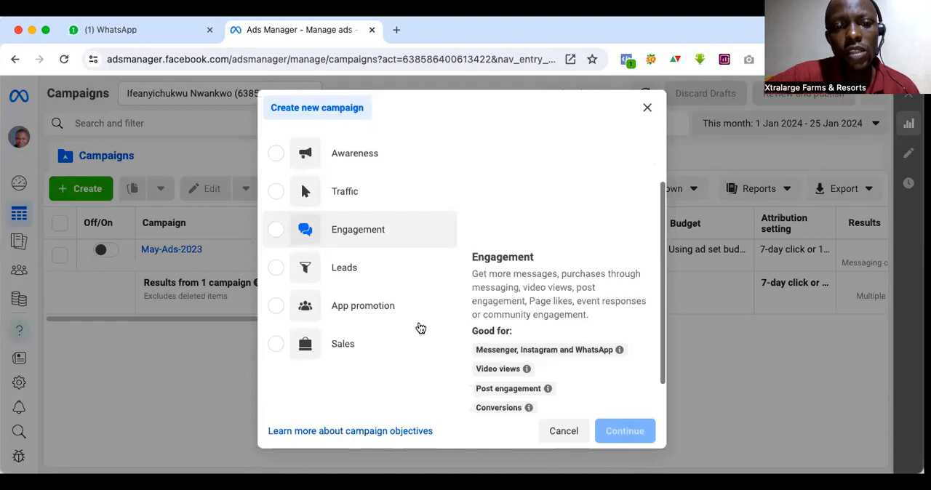
scroll(420, 328, "up", 1)
scroll(417, 321, "down", 1)
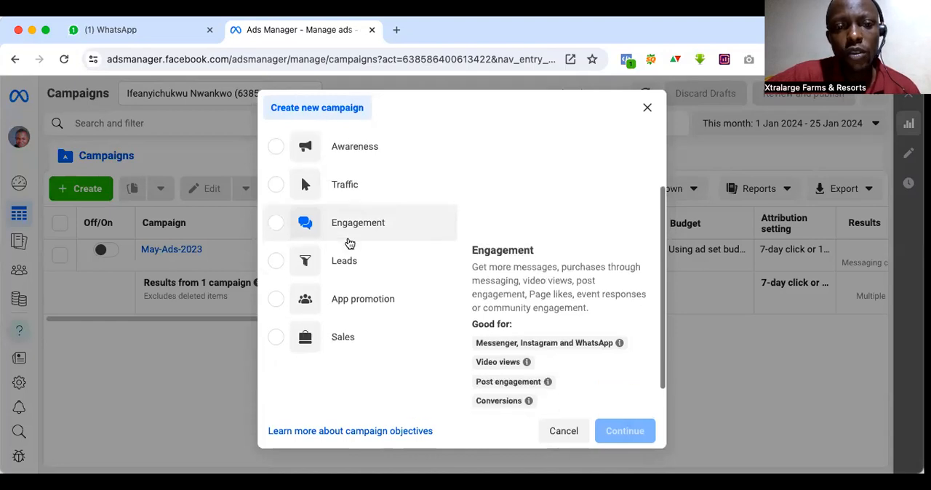
scroll(356, 262, "down", 1)
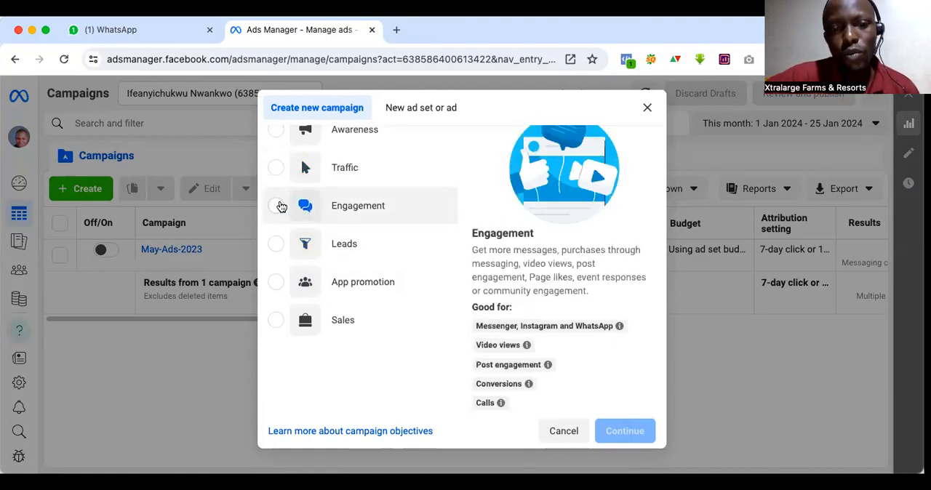
left_click(279, 322)
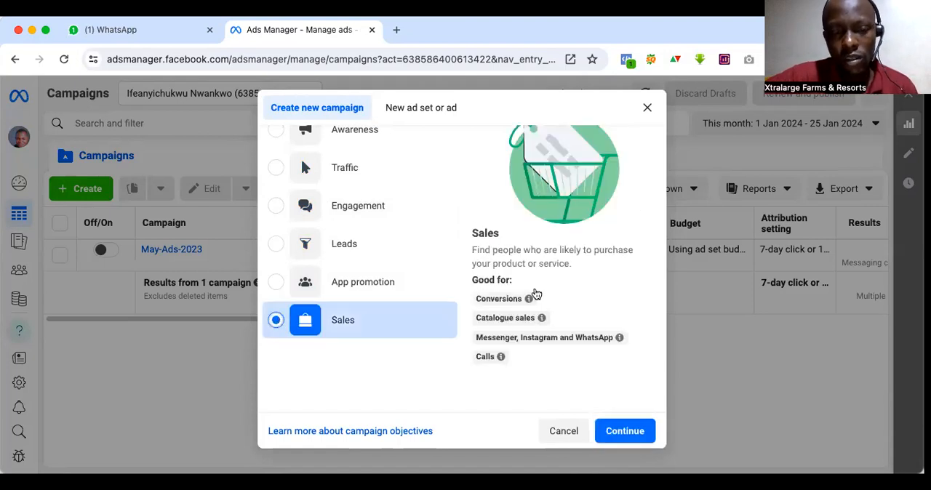
scroll(547, 292, "down", 1)
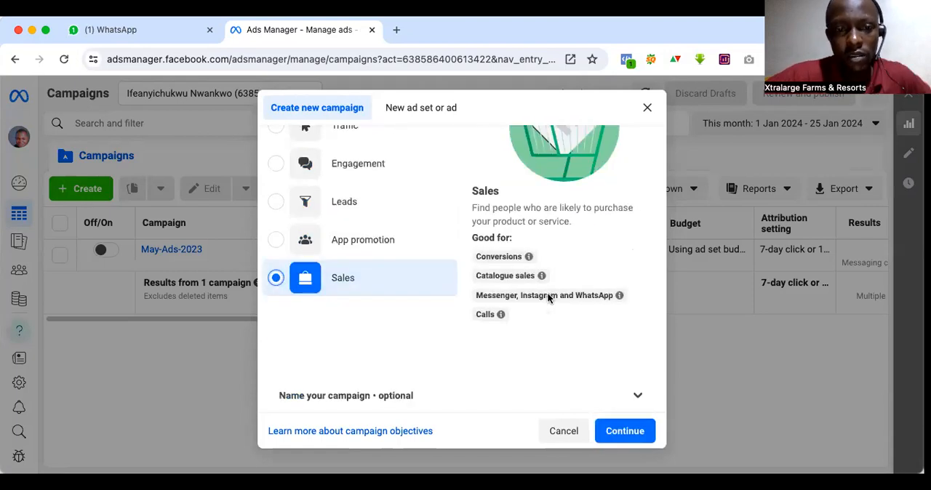
Step: Expand the optional naming section and name the new campaign Jan-ads-2024
left_click(623, 397)
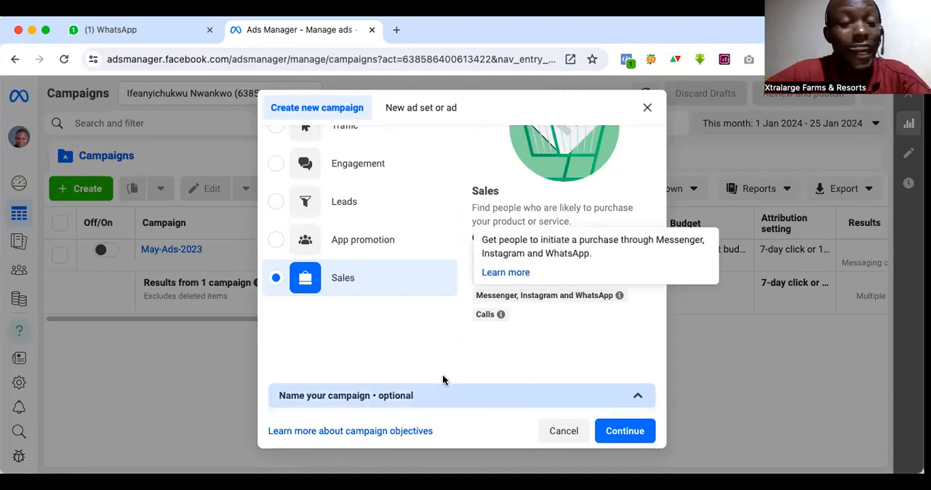
left_click(339, 299)
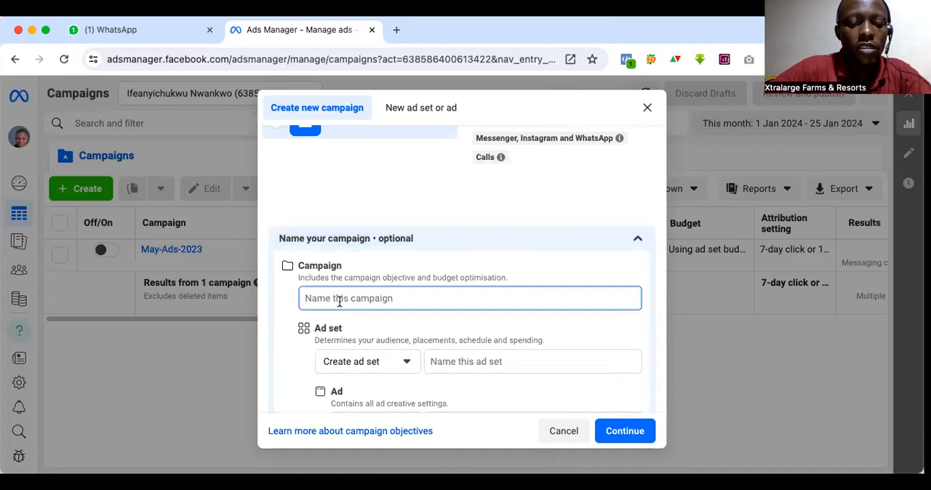
type("Jan-ads-")
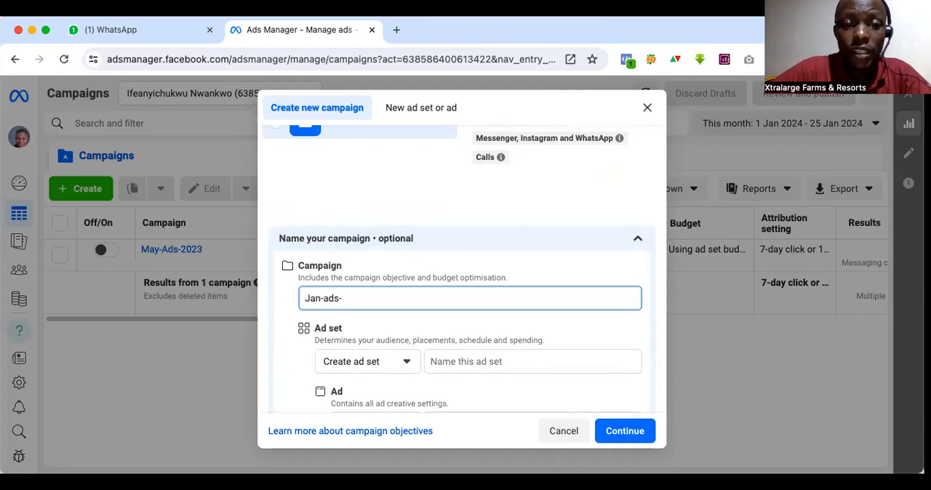
type("2024")
Step: Copy the campaign name Jan-ads-2024 into the ad set name and the ad name
left_click_drag(366, 299, 283, 301)
key("ctrl+c")
left_click(435, 358)
key("ctrl+v")
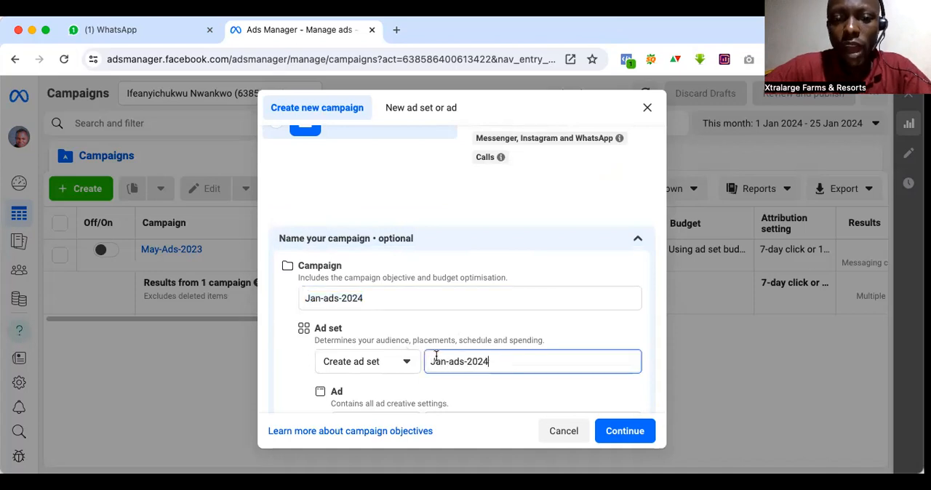
scroll(435, 358, "down", 2)
left_click(430, 381)
key("ctrl+v")
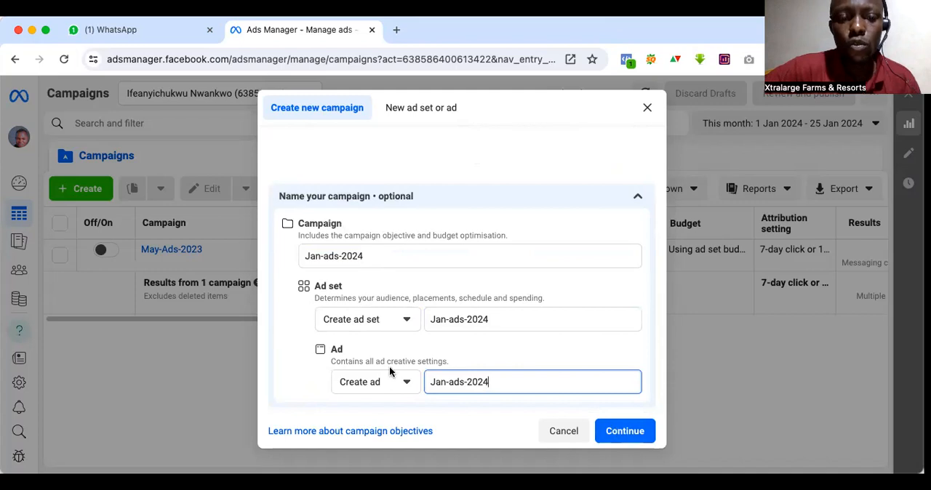
Step: Continue to the campaign setup choice and create it as a Manual sales campaign
left_click(622, 432)
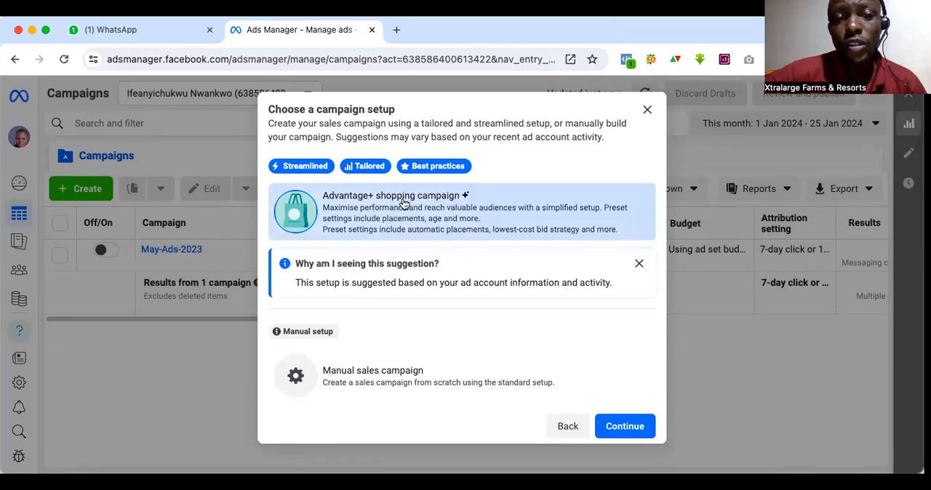
left_click(391, 380)
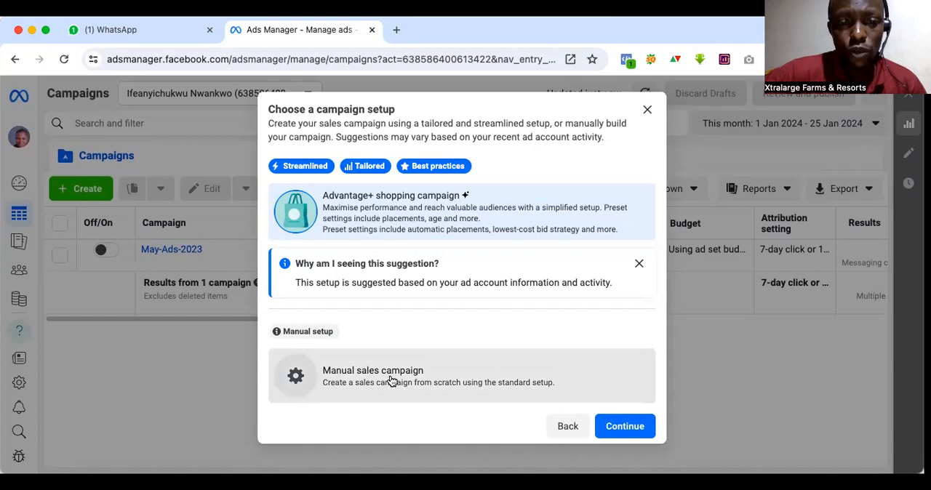
left_click(617, 427)
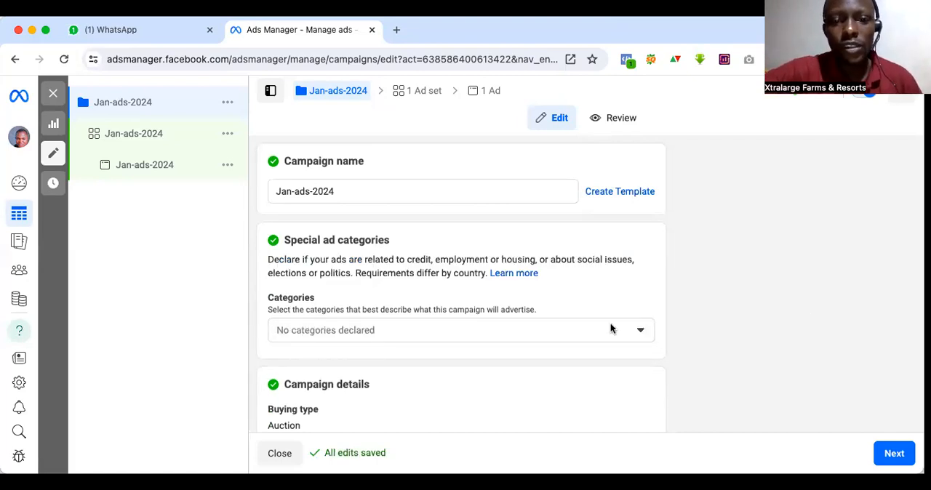
Step: Turn on Advantage campaign budget in the campaign settings
scroll(533, 325, "down", 3)
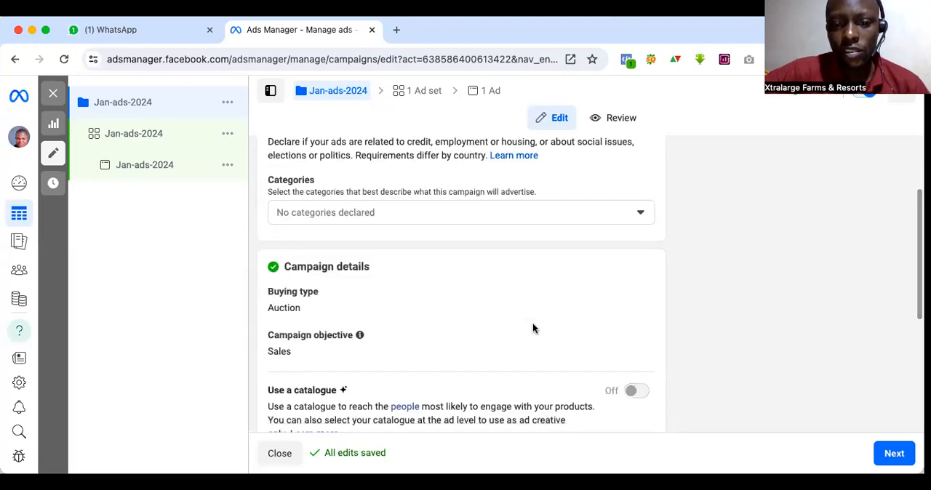
scroll(532, 327, "down", 5)
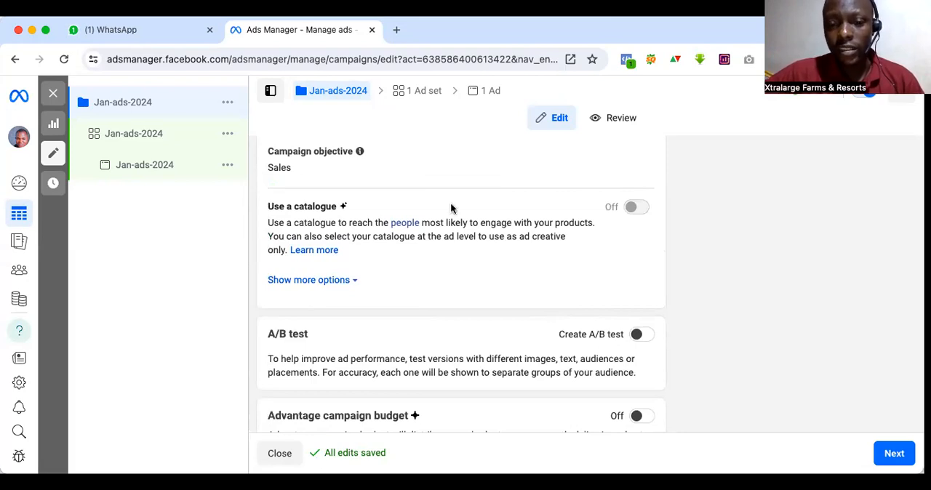
scroll(609, 320, "down", 2)
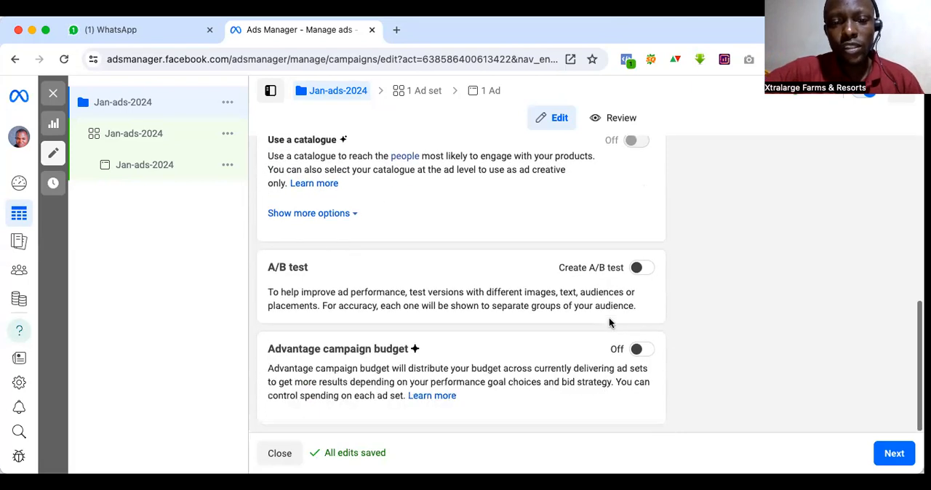
left_click_drag(267, 352, 412, 352)
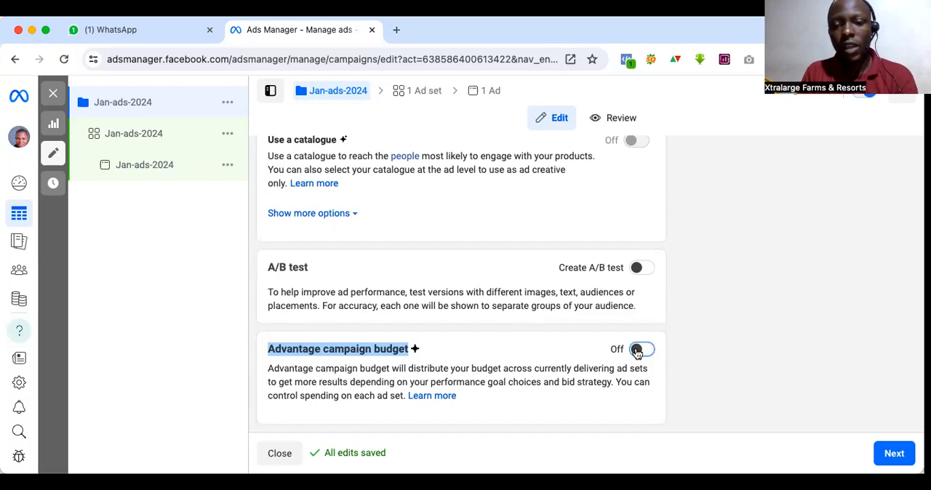
left_click(637, 352)
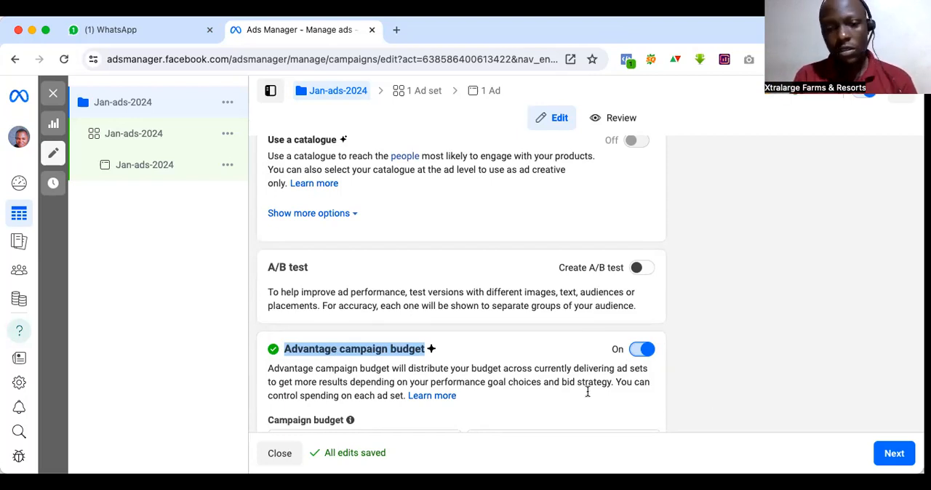
left_click(674, 373)
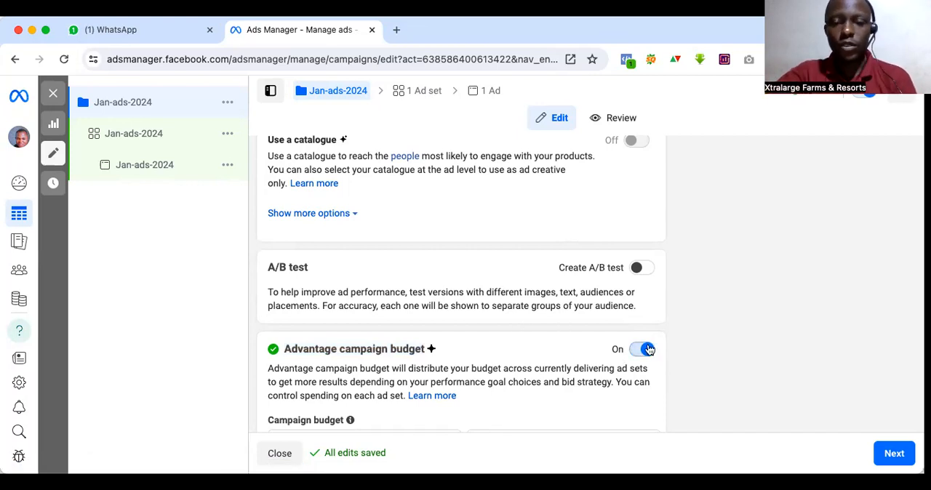
scroll(703, 325, "down", 1)
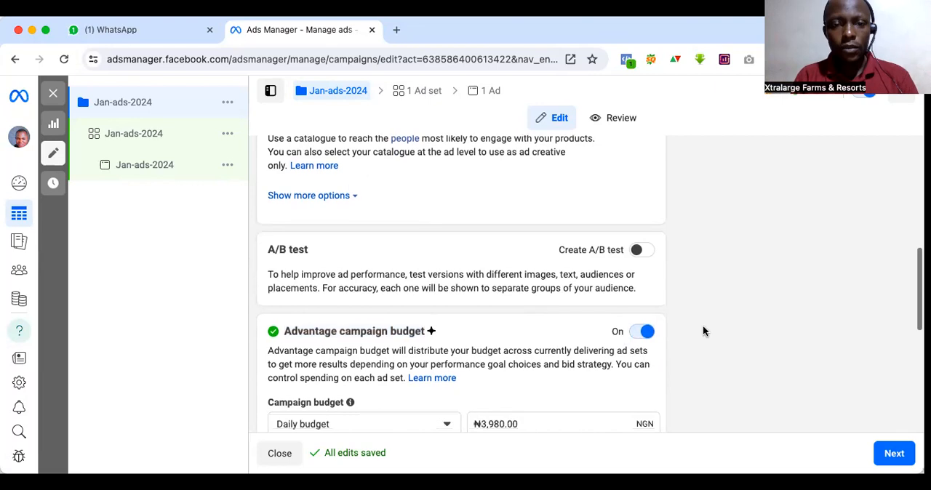
scroll(724, 327, "up", 2)
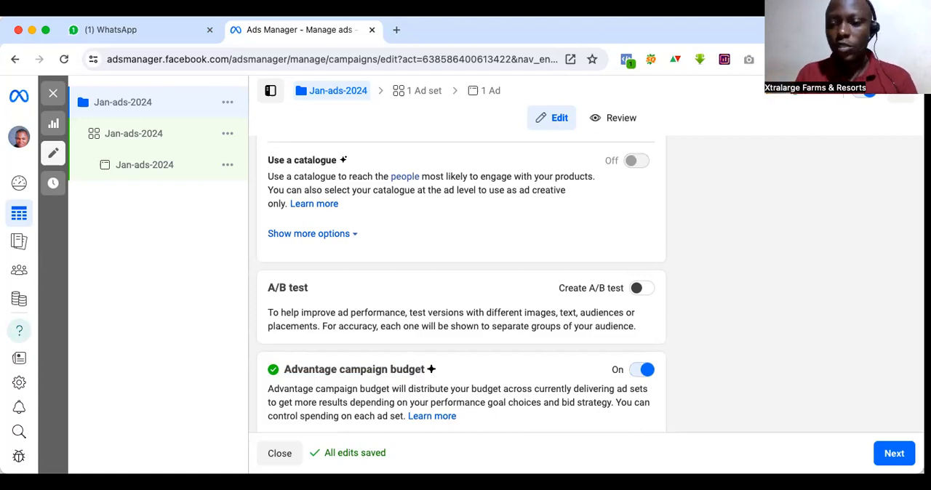
Step: Proceed to the ad set settings and set the conversion location to Messaging apps
left_click(894, 452)
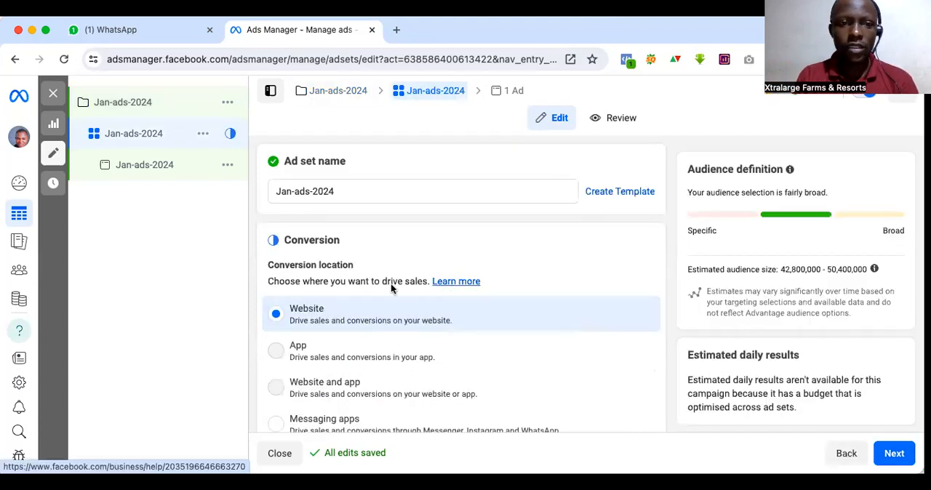
scroll(390, 288, "down", 3)
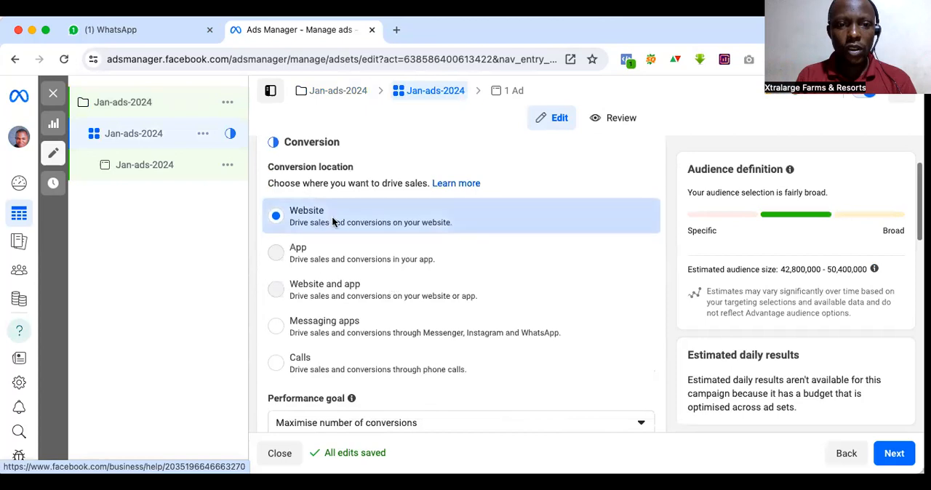
scroll(392, 322, "down", 5)
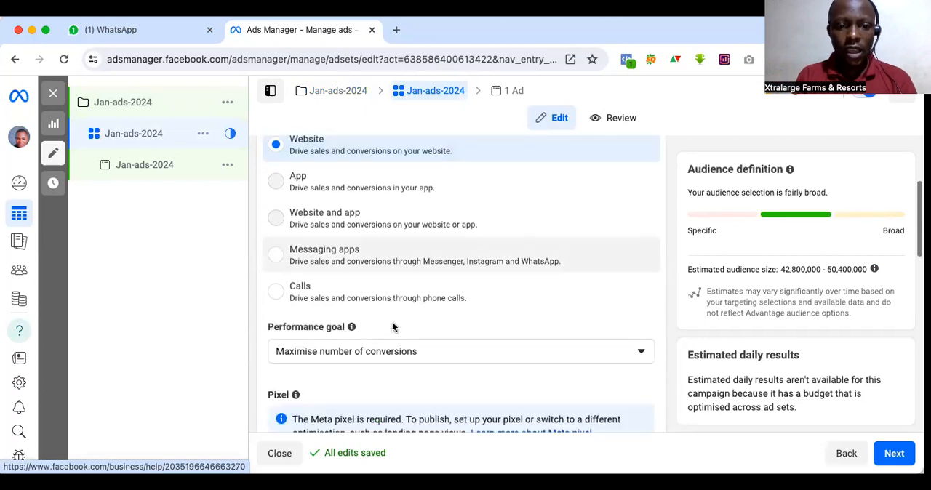
scroll(392, 326, "up", 3)
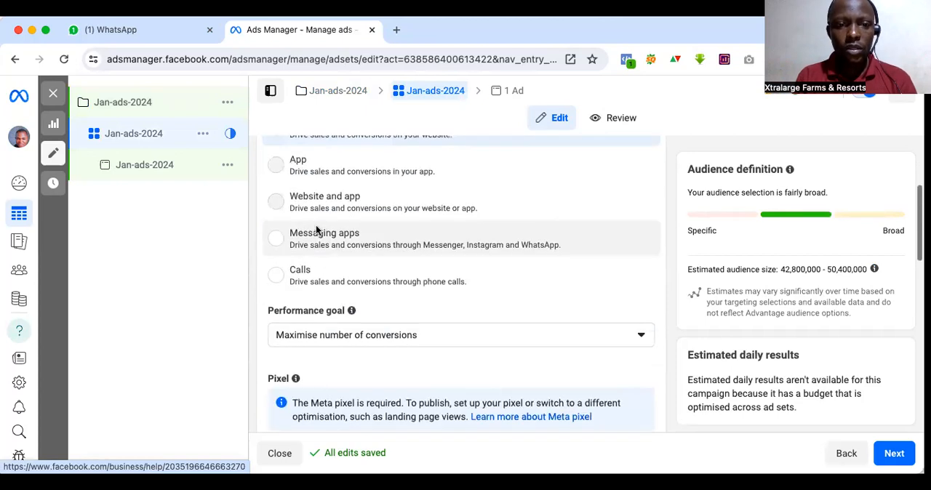
scroll(331, 259, "up", 1)
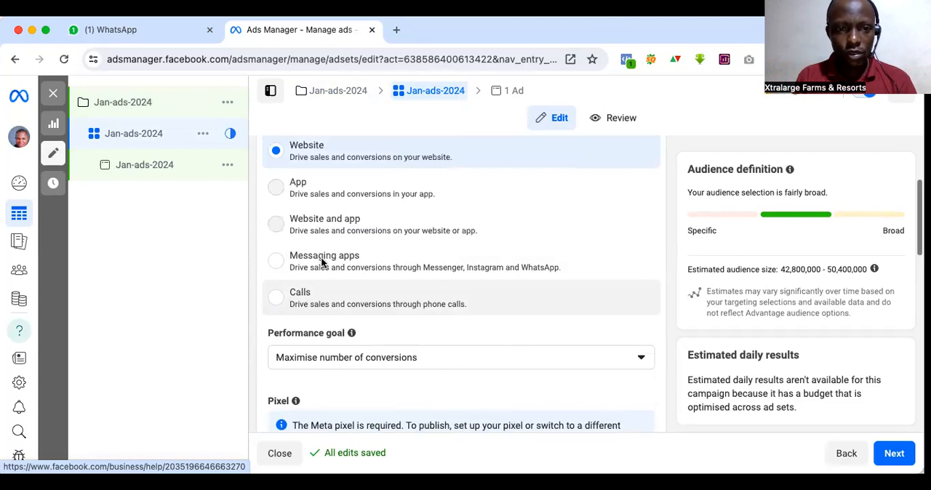
scroll(321, 257, "up", 1)
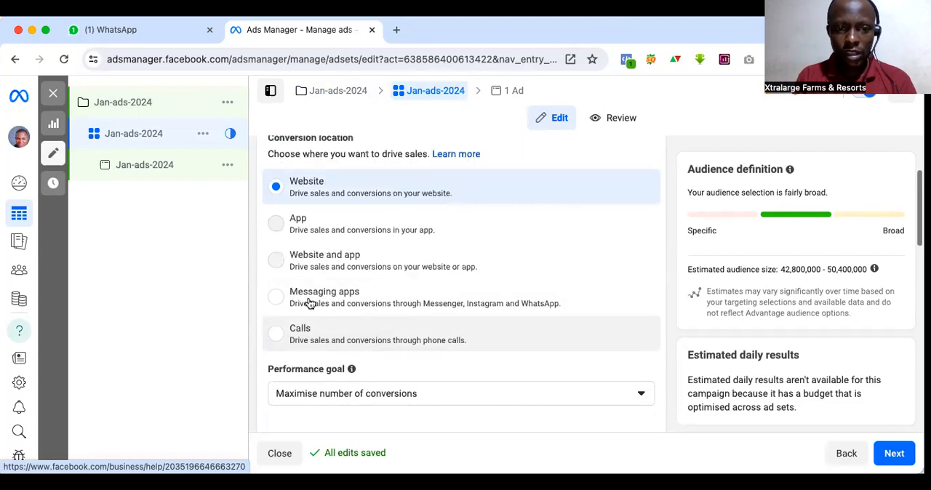
left_click(380, 191)
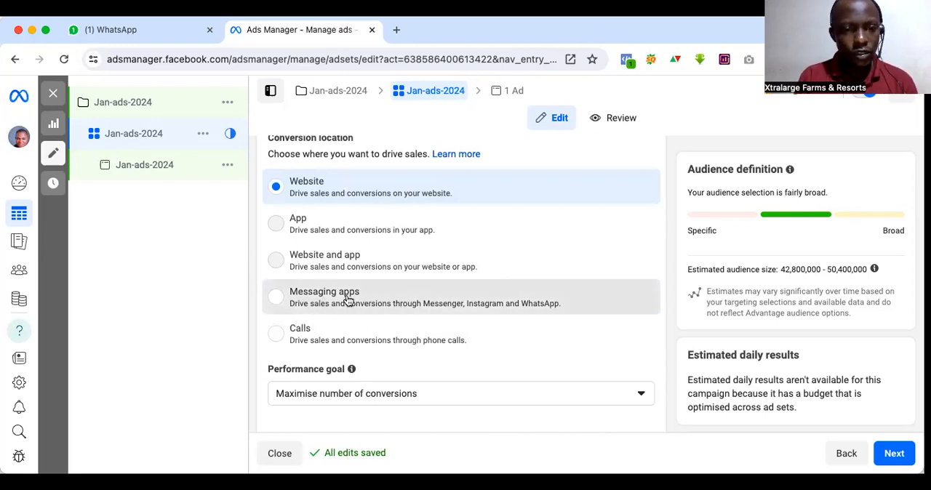
scroll(447, 305, "down", 2)
left_click(354, 255)
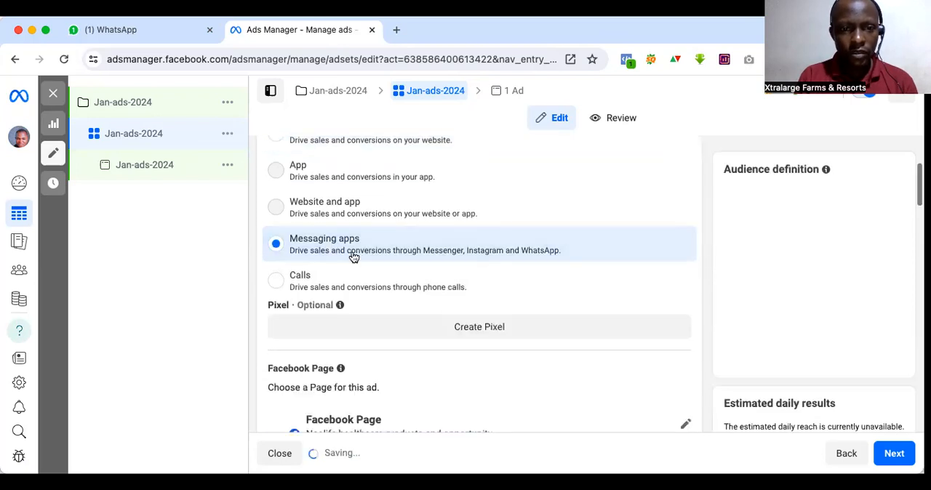
Step: Deselect Messenger and Instagram as messaging destinations, leaving only WhatsApp selected
scroll(461, 333, "down", 2)
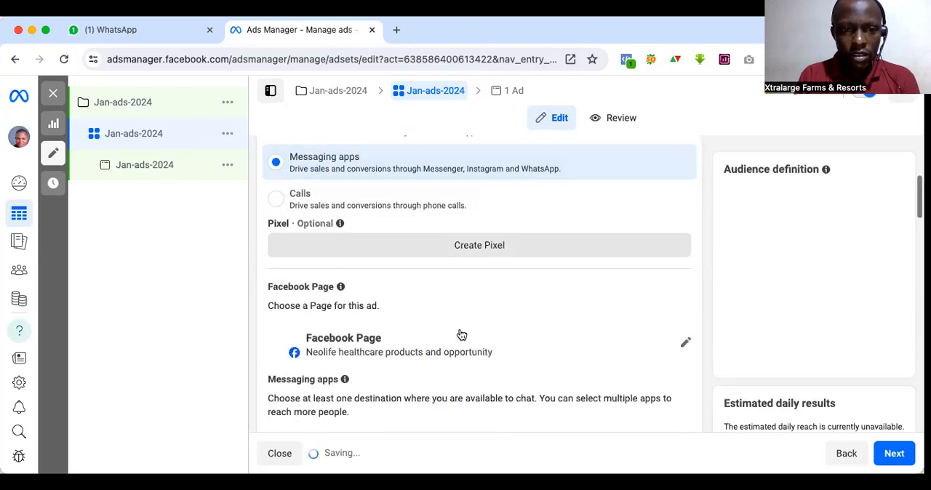
scroll(461, 334, "down", 2)
scroll(574, 292, "down", 3)
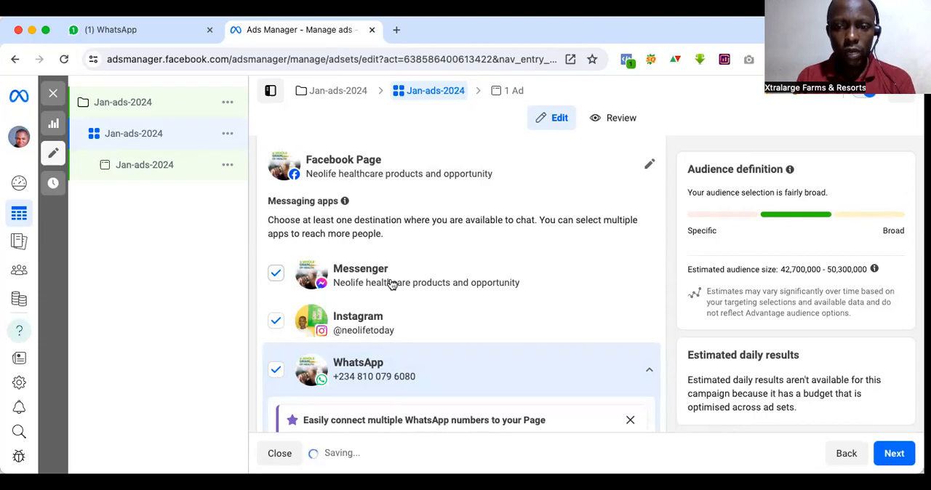
left_click(275, 273)
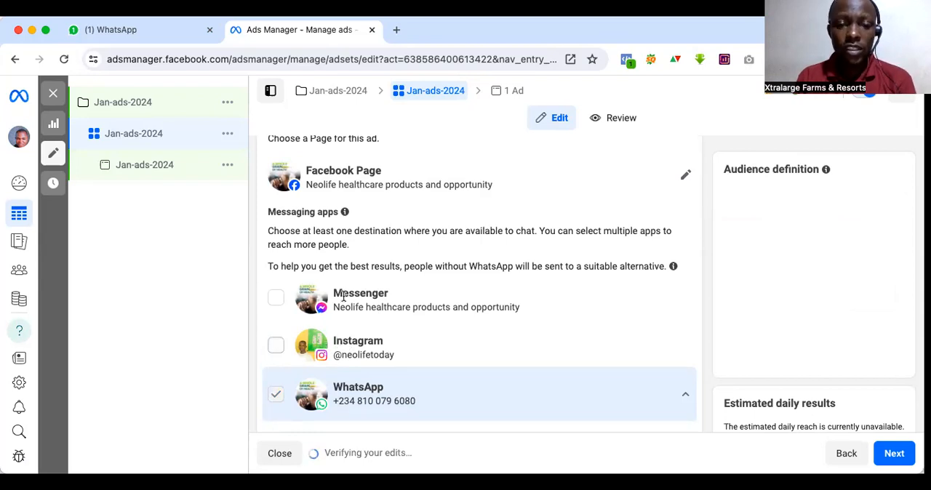
Step: Dismiss the notice about connecting multiple WhatsApp numbers in the WhatsApp destination settings
scroll(349, 291, "down", 3)
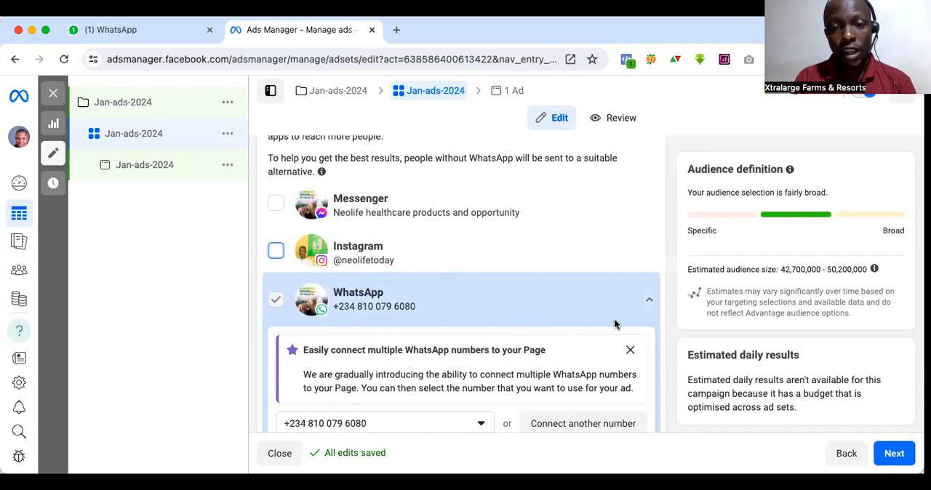
scroll(614, 319, "down", 3)
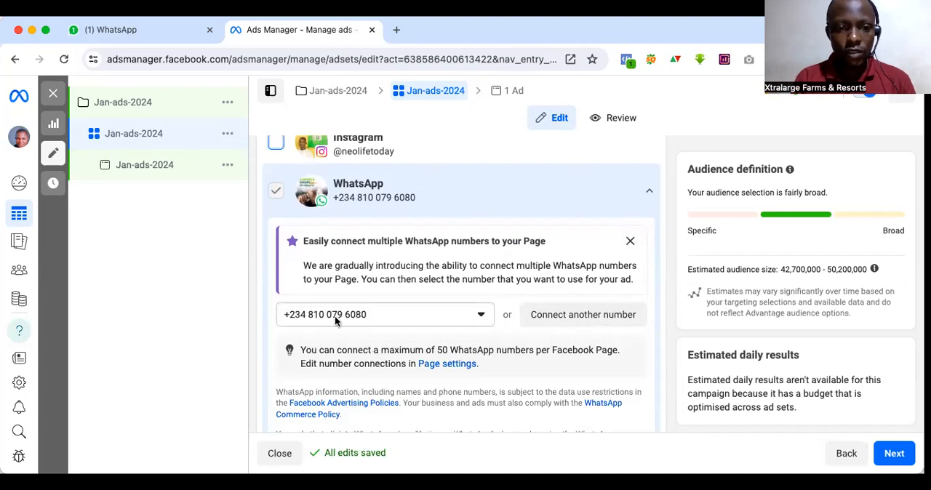
left_click(630, 242)
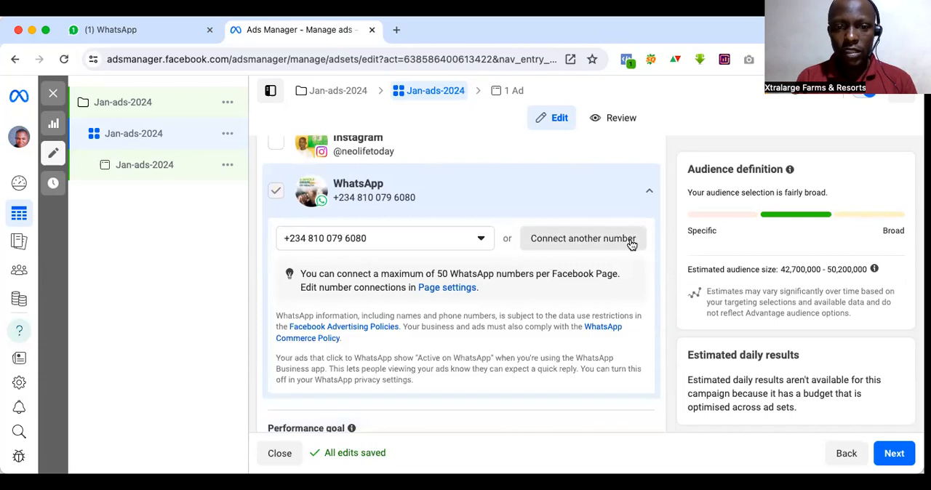
Step: Review the performance goal options and choose Maximise number of conversations for the ad set
scroll(514, 316, "down", 1)
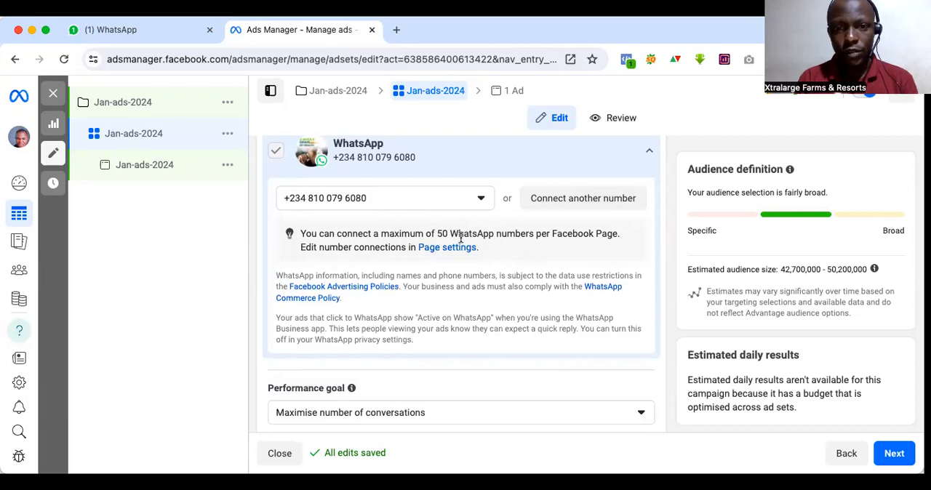
scroll(437, 279, "down", 2)
scroll(437, 278, "up", 1)
scroll(437, 280, "down", 4)
scroll(437, 282, "down", 1)
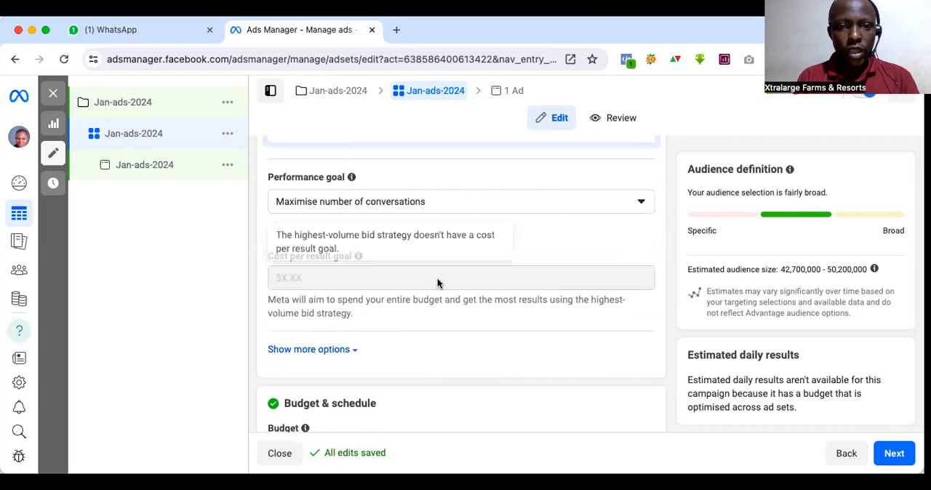
left_click(377, 209)
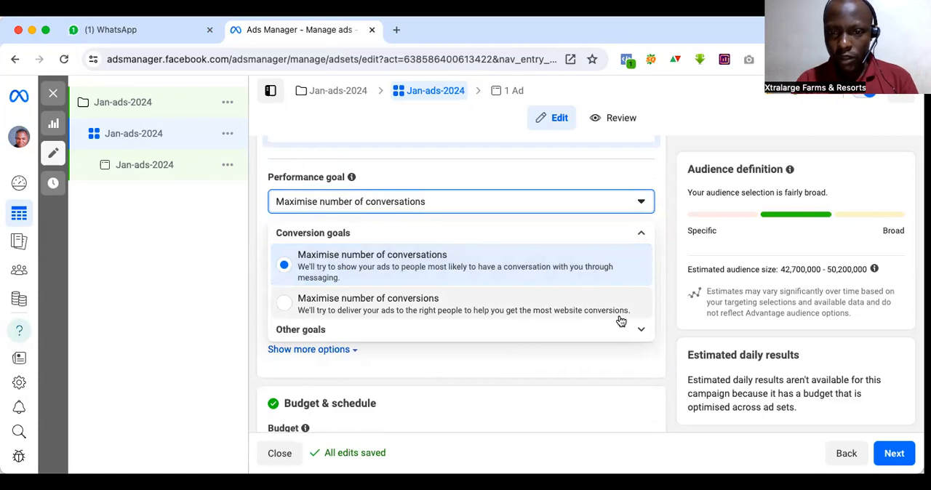
left_click(442, 266)
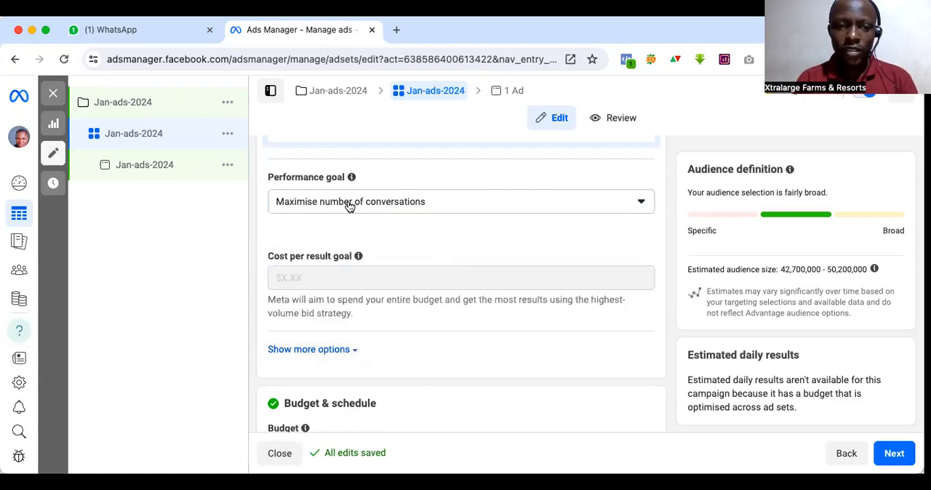
scroll(339, 290, "down", 4)
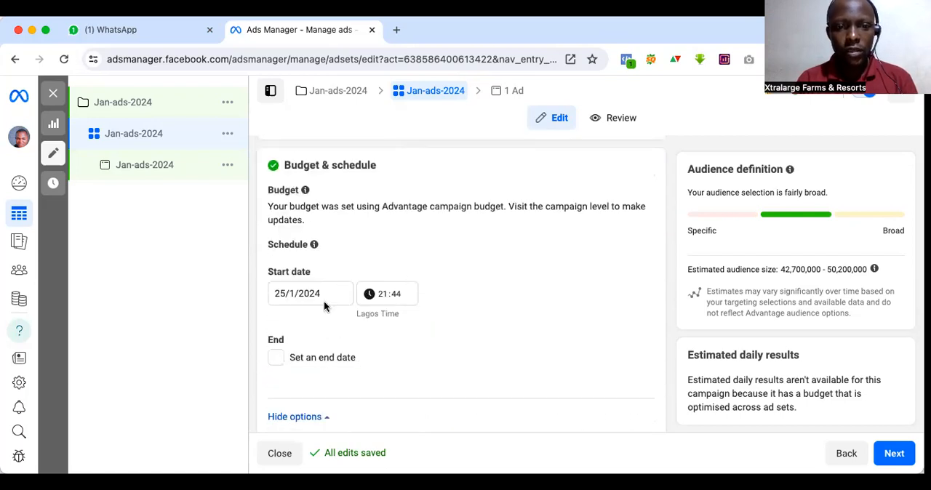
Step: Review the ad set's start date, end date and spending limit options under Budget & schedule
scroll(323, 300, "down", 1)
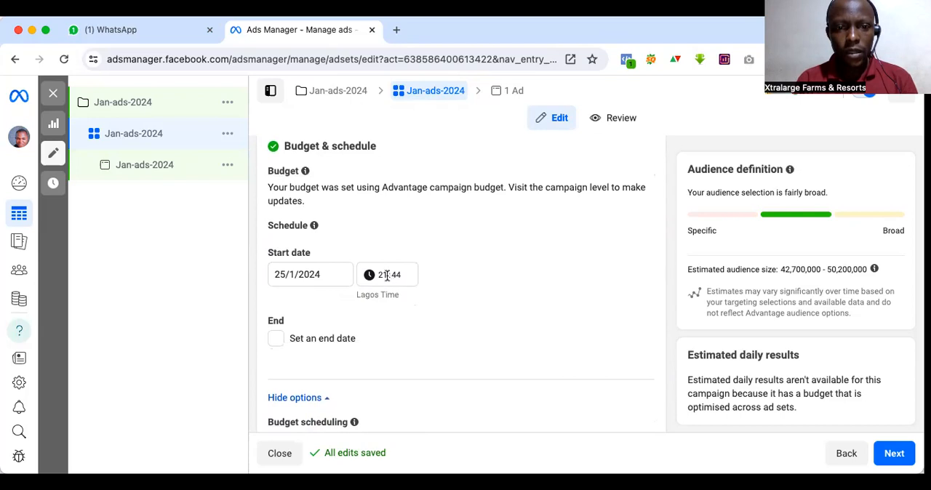
scroll(367, 287, "down", 3)
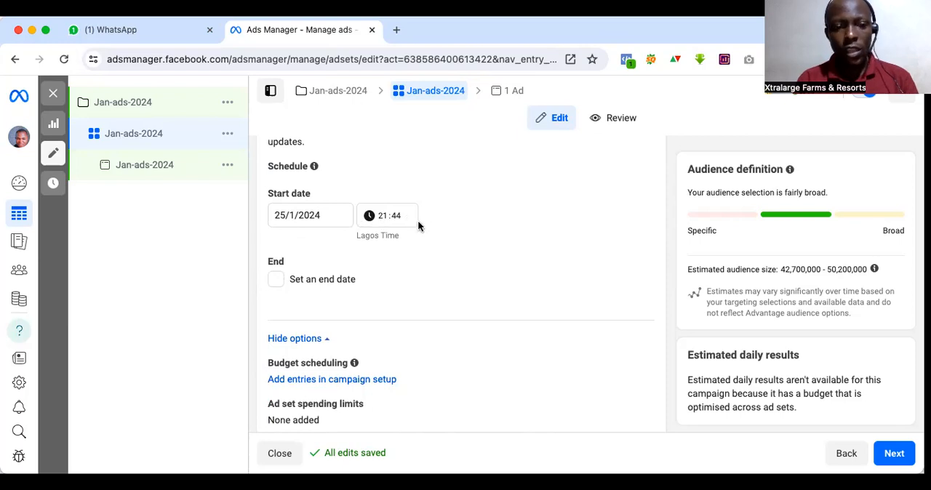
scroll(418, 220, "down", 2)
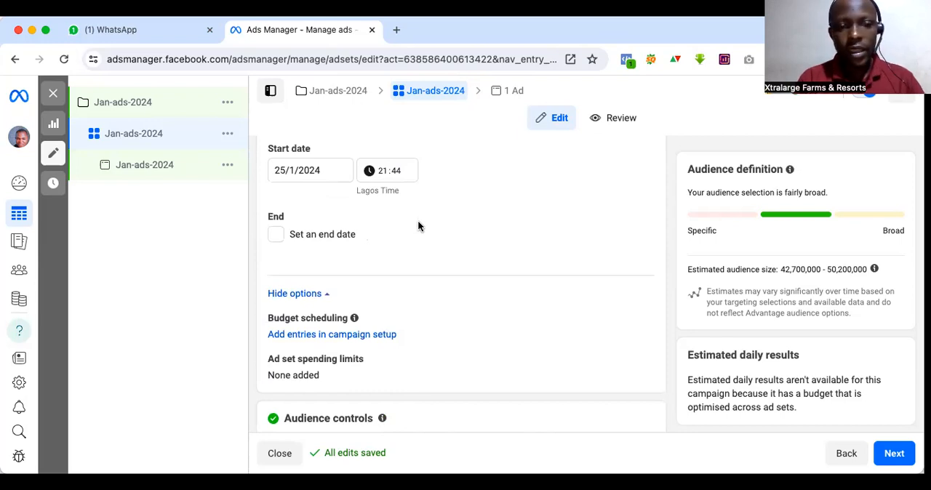
scroll(441, 327, "down", 5)
scroll(441, 327, "up", 1)
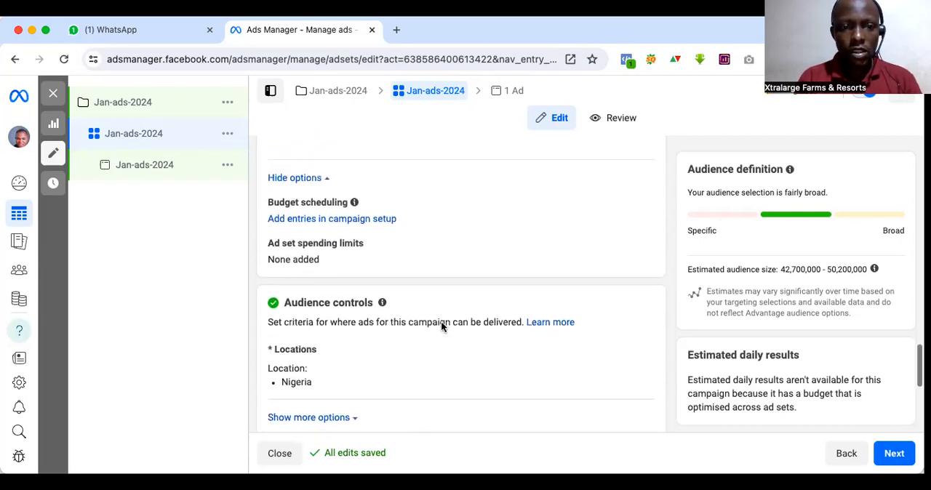
Step: Switch the ad set from Advantage+ audience to the original audience options and confirm using the original audience
scroll(441, 327, "down", 2)
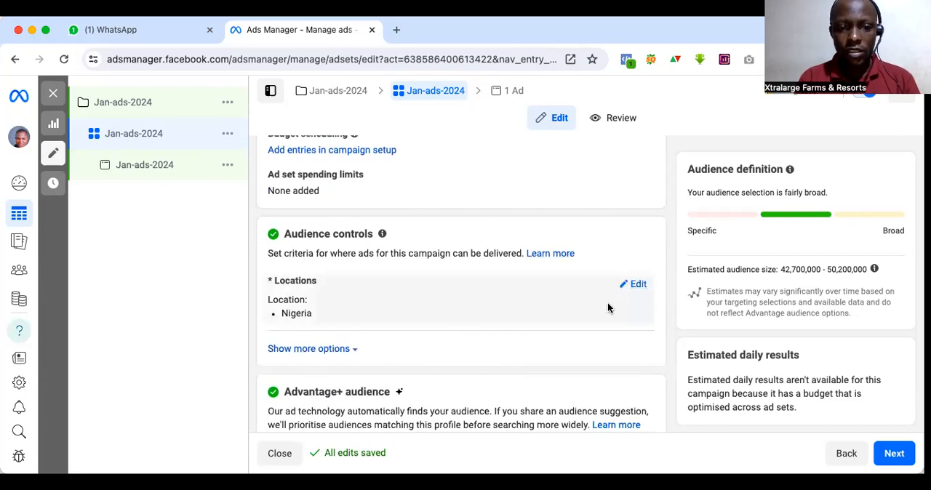
scroll(608, 307, "down", 7)
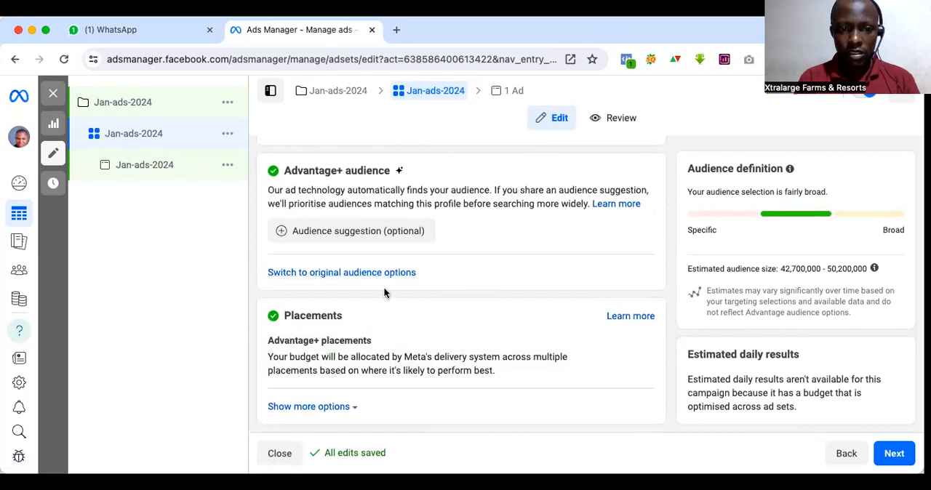
scroll(384, 293, "up", 2)
scroll(384, 293, "down", 2)
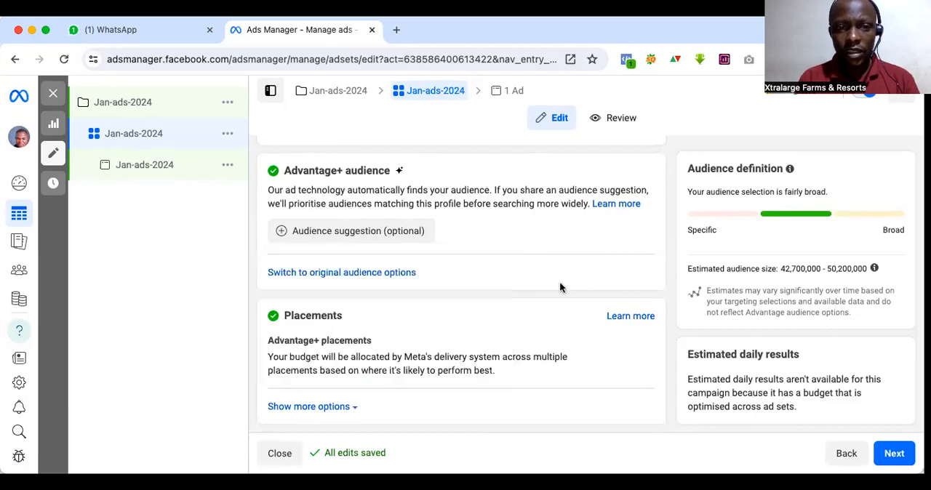
left_click(382, 275)
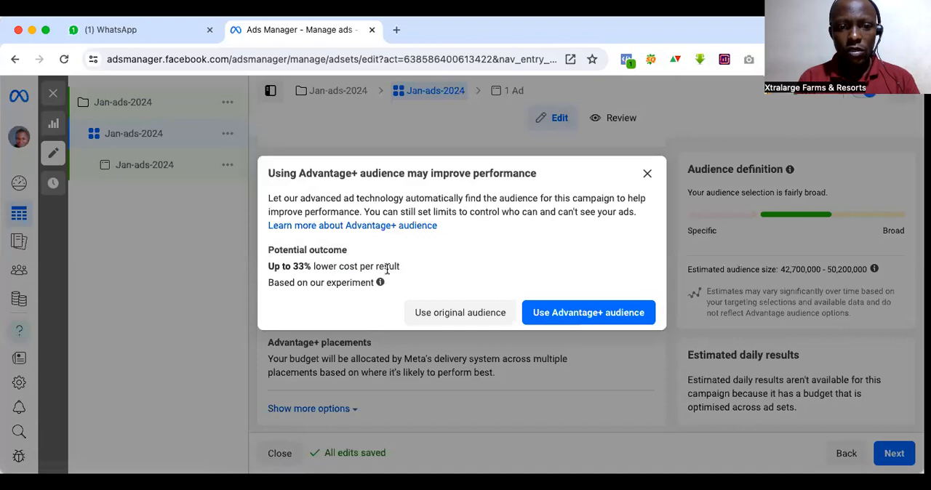
left_click(475, 314)
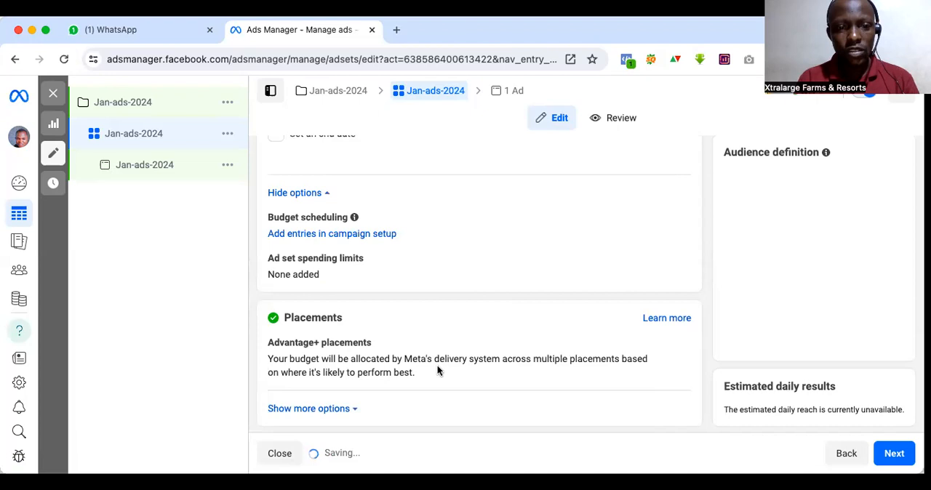
Step: Open the audience age range for editing and set the minimum age to 25
scroll(380, 342, "up", 2)
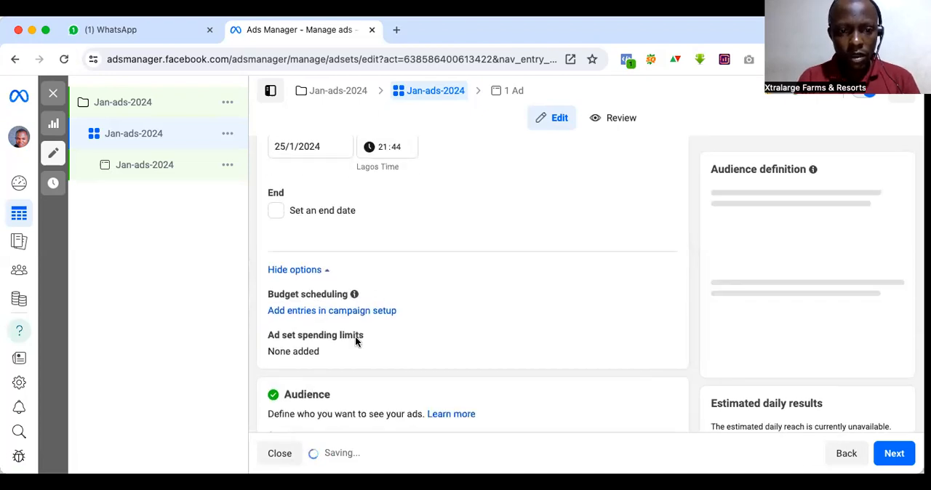
scroll(356, 339, "down", 4)
scroll(356, 342, "down", 7)
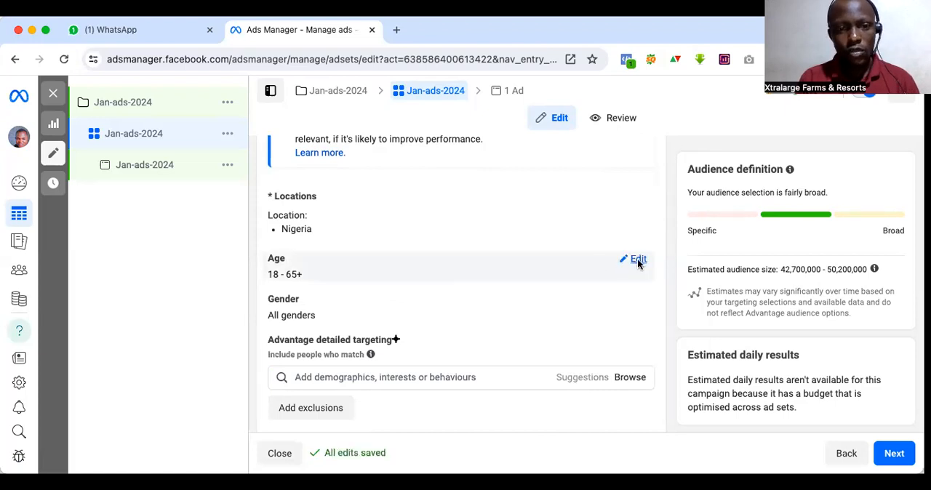
left_click(638, 262)
left_click(322, 283)
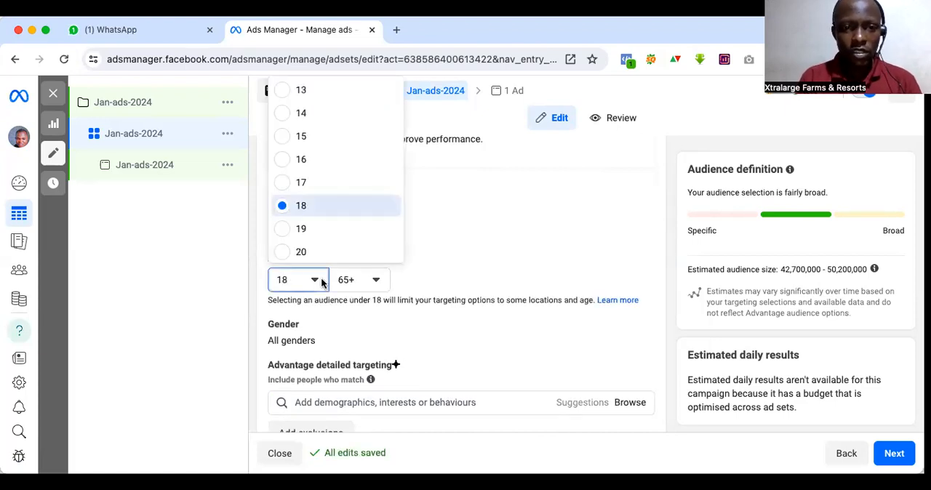
scroll(322, 170, "down", 3)
scroll(323, 169, "up", 2)
scroll(324, 170, "up", 1)
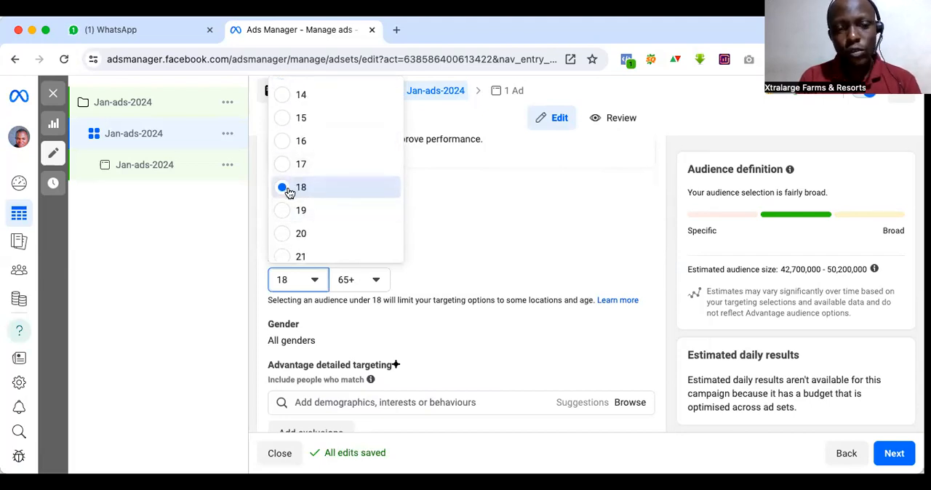
scroll(290, 192, "down", 1)
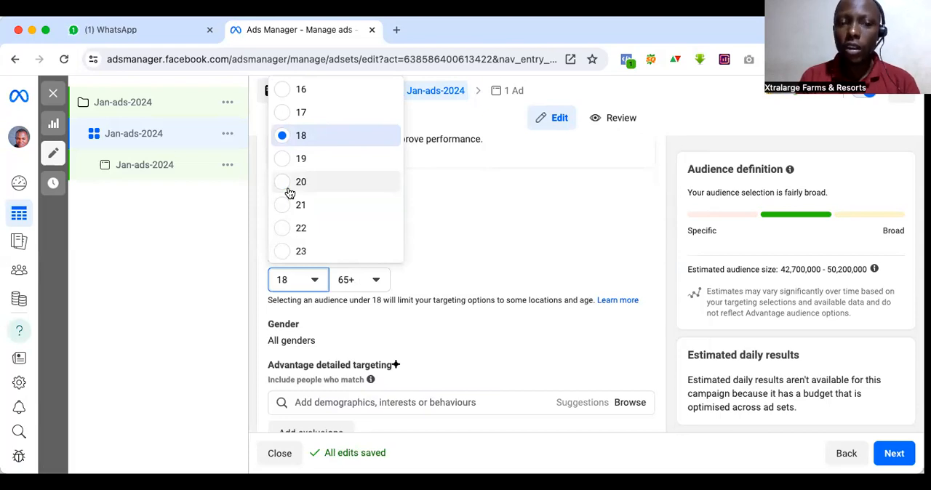
scroll(289, 219, "down", 1)
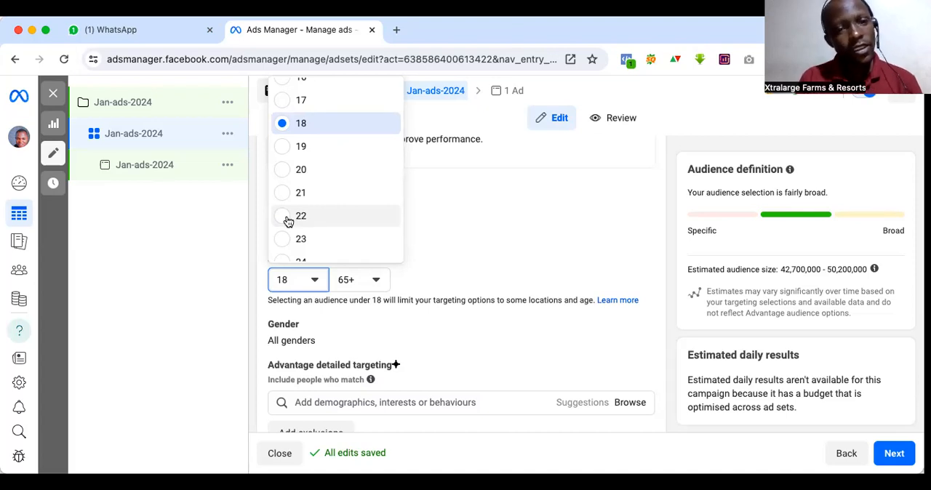
scroll(284, 231, "down", 2)
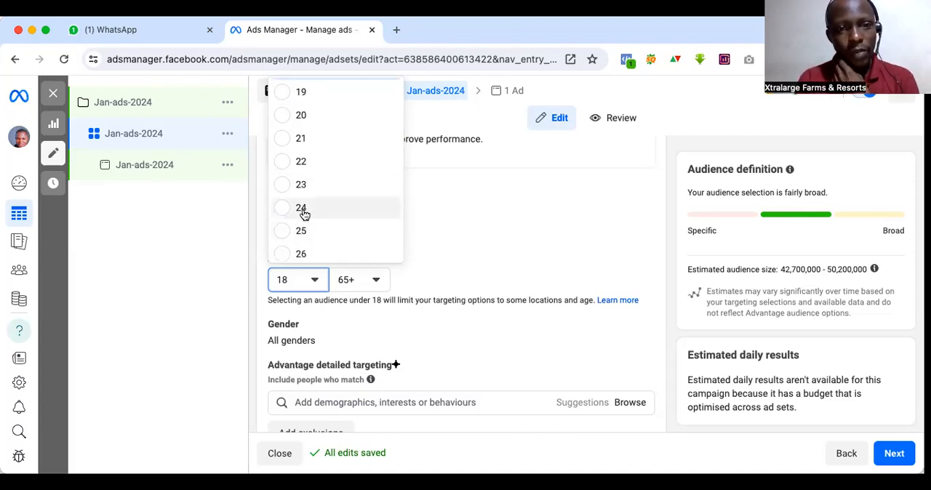
scroll(304, 213, "up", 1)
scroll(298, 239, "down", 2)
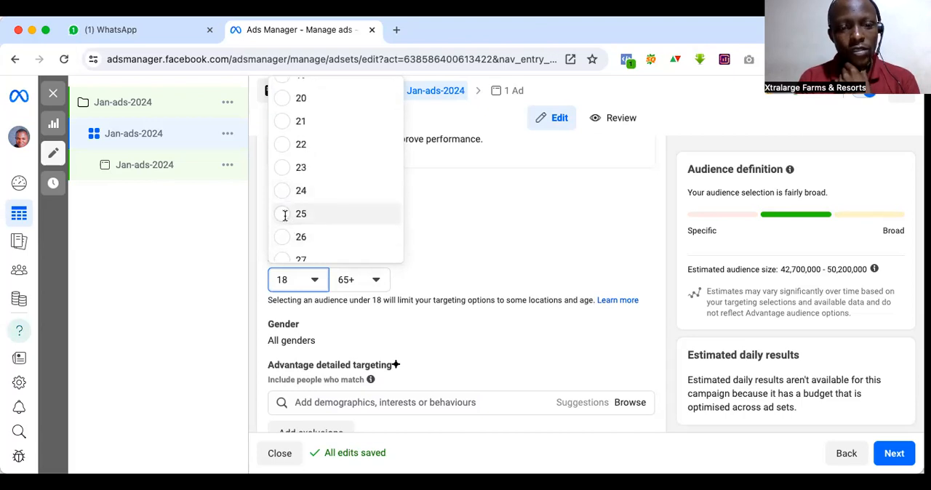
left_click(285, 215)
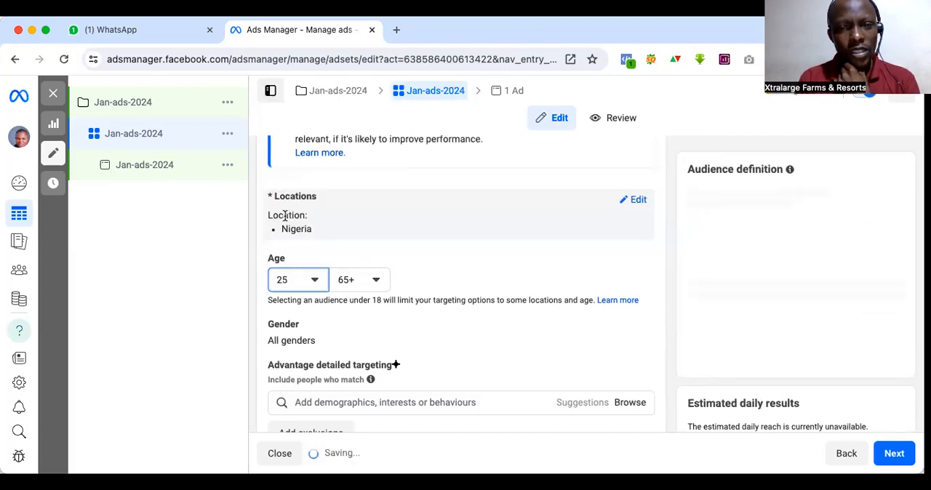
Step: Set the minimum audience age to 35
left_click(313, 287)
left_click(314, 285)
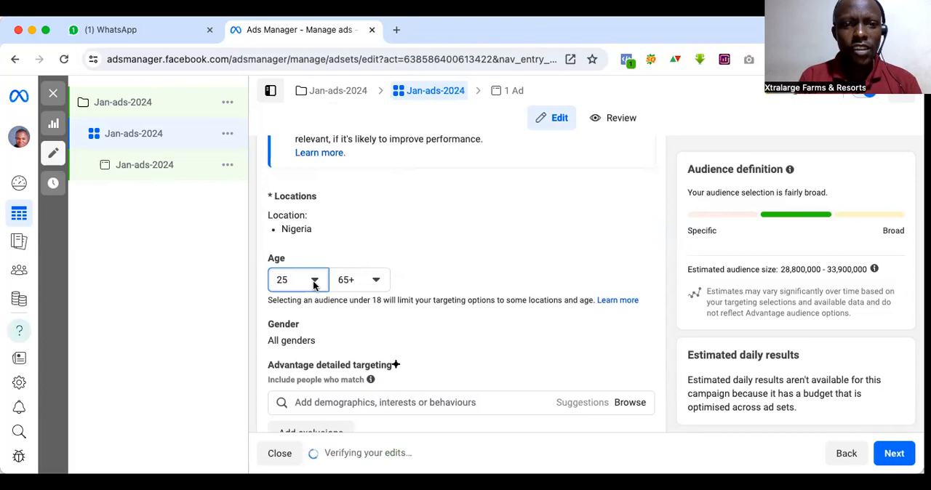
left_click(314, 285)
scroll(302, 197, "down", 5)
scroll(304, 195, "down", 1)
left_click(287, 216)
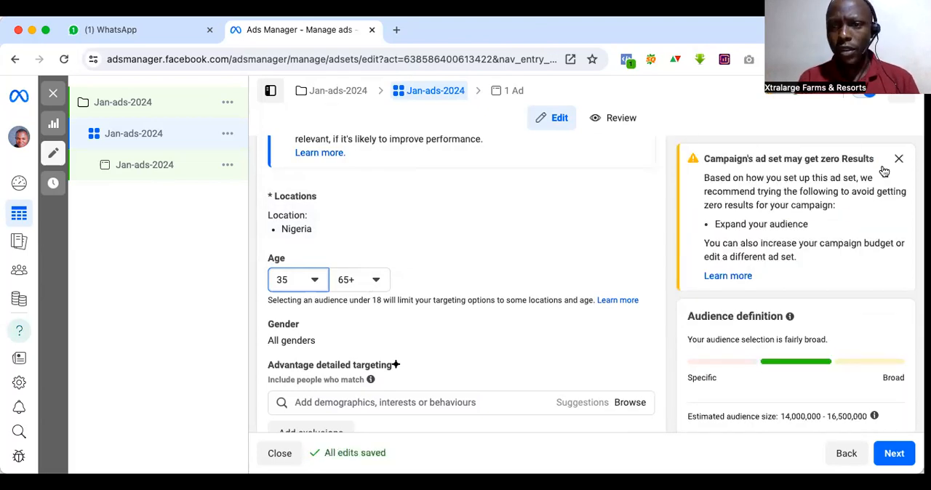
Step: Look through the maximum age options and dismiss the warning that the ad set may get zero results
left_click(362, 282)
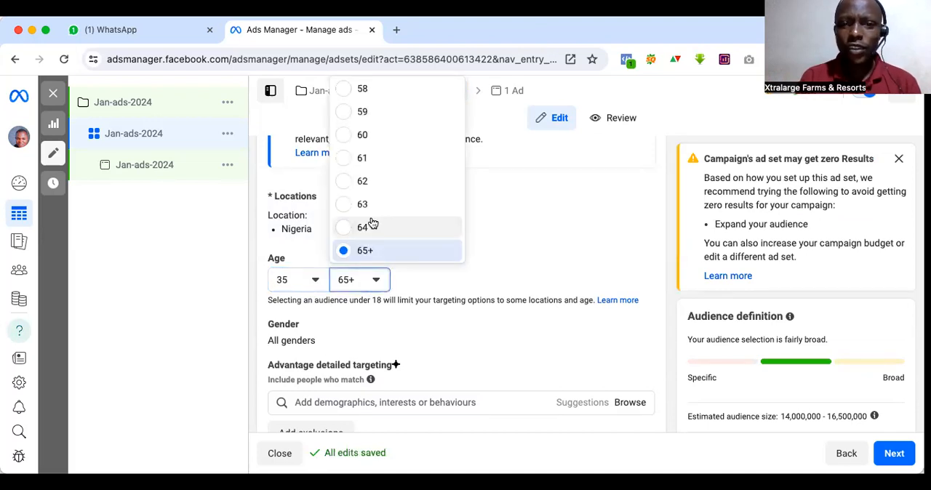
scroll(371, 221, "up", 1)
scroll(371, 223, "down", 1)
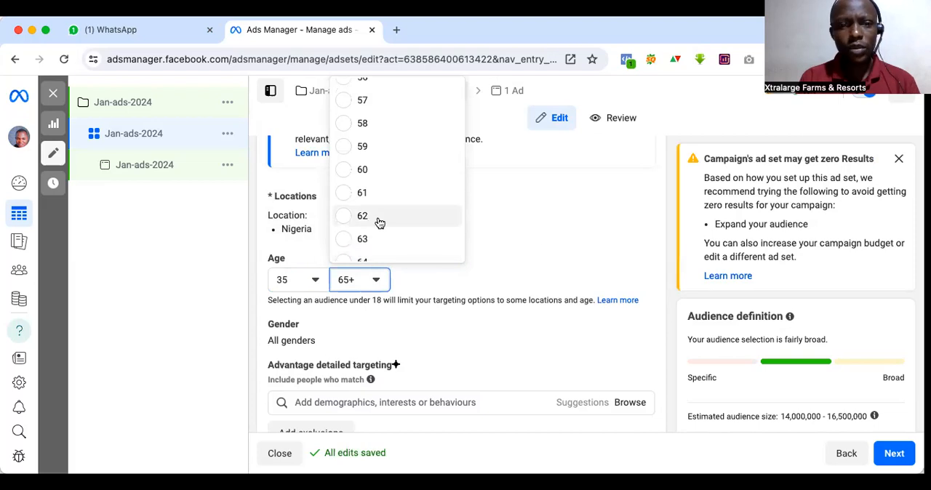
left_click(528, 273)
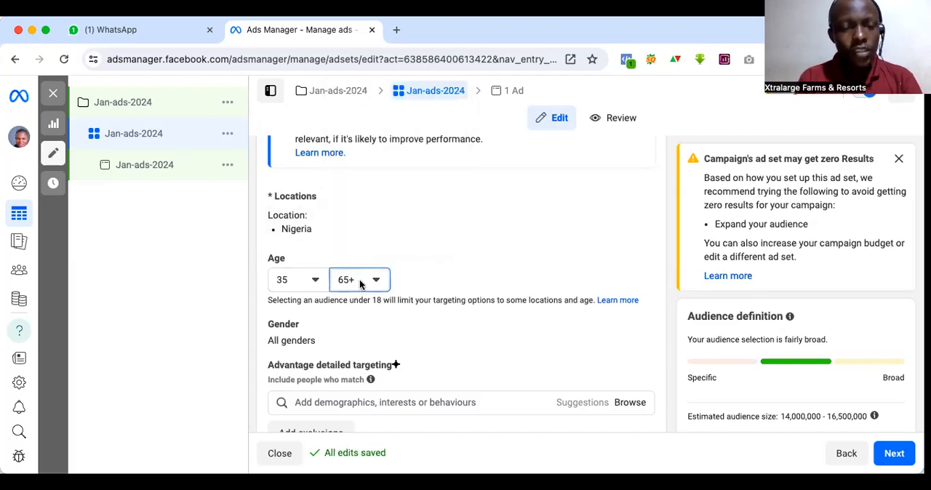
mouse_move(329, 224)
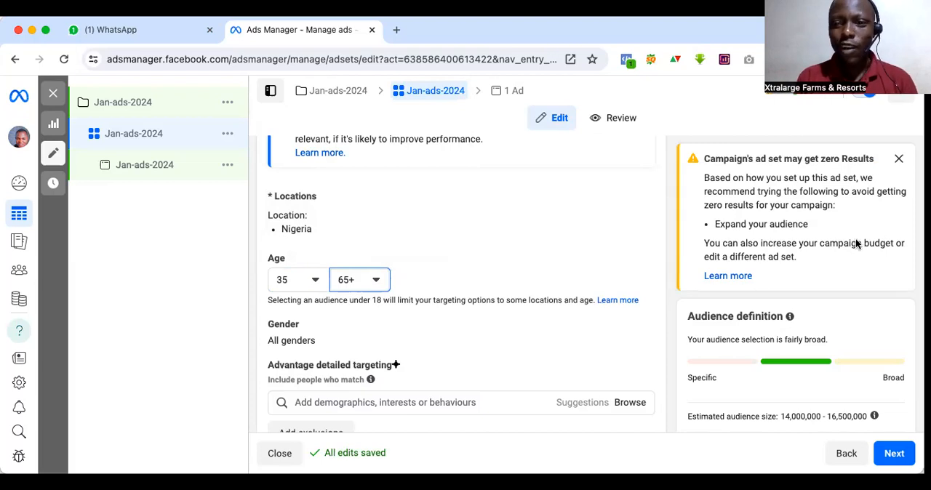
left_click(899, 160)
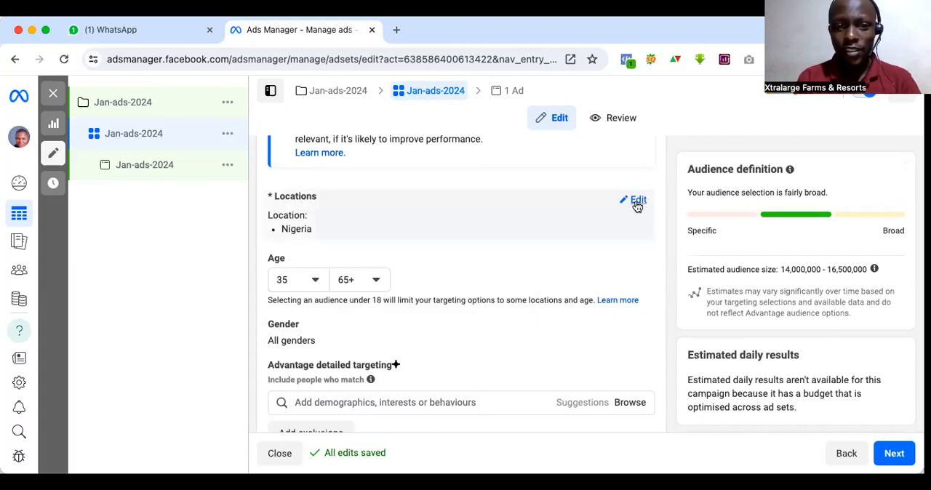
Step: Replace Nigeria with the city of Onitsha, Anambra State, as the included audience location
left_click(637, 200)
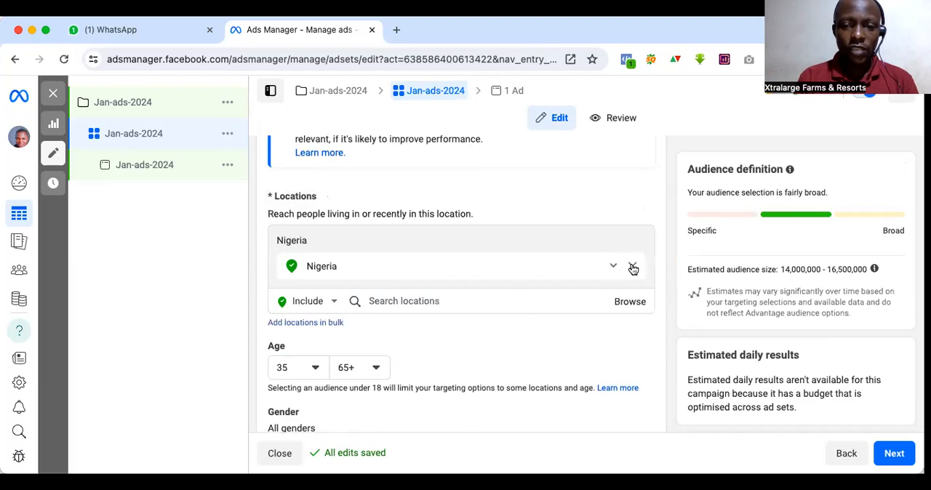
left_click(633, 267)
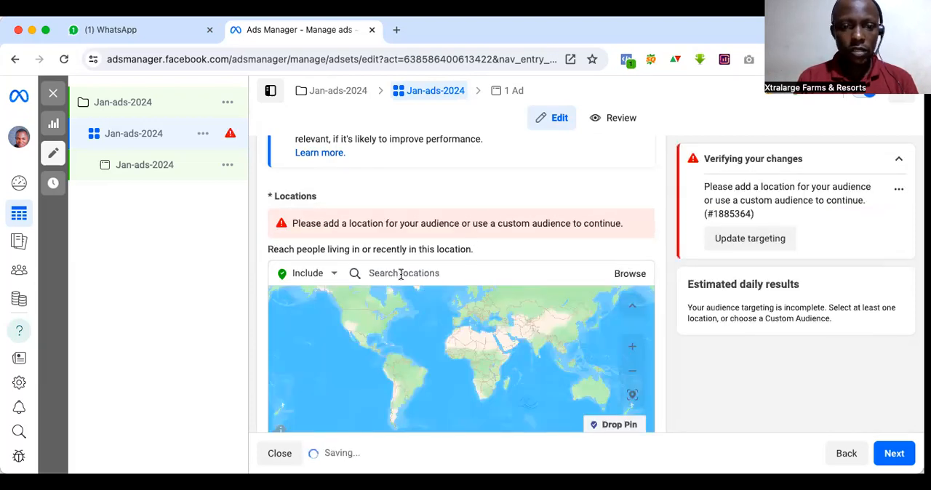
left_click(401, 275)
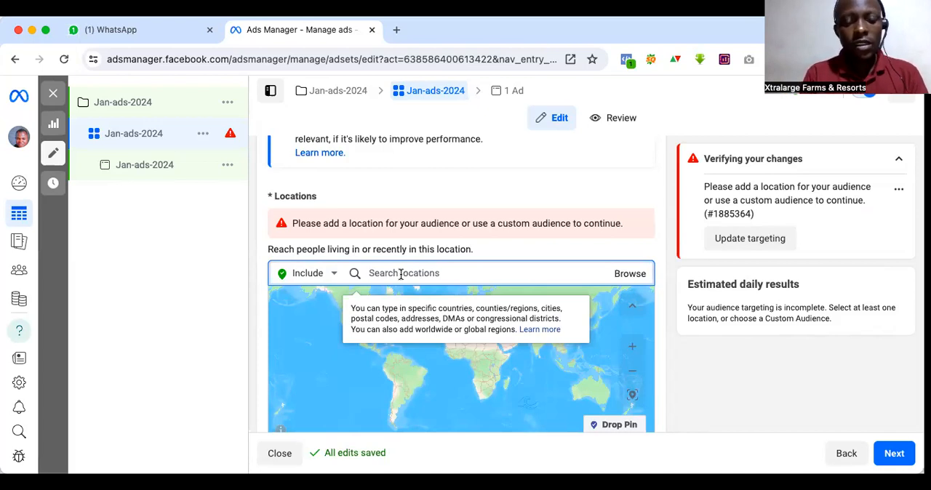
type("an")
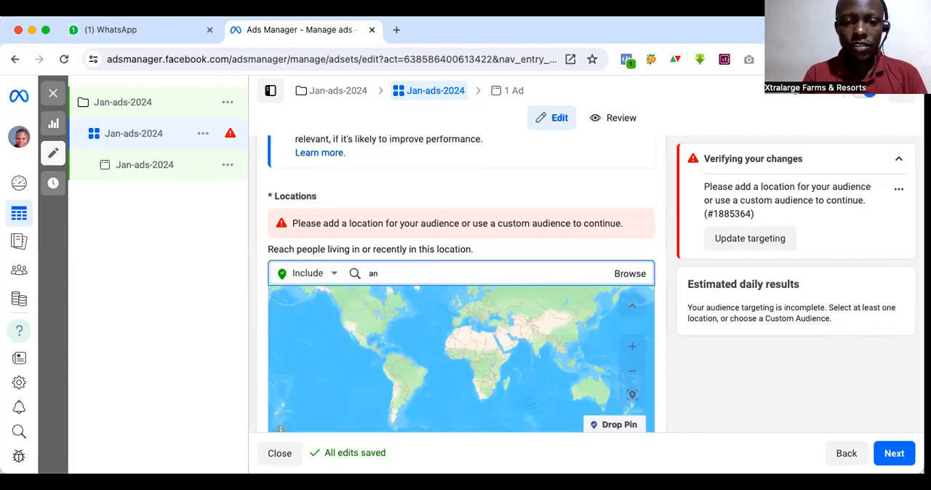
key("BackSpace")
key("BackSpace")
type("on")
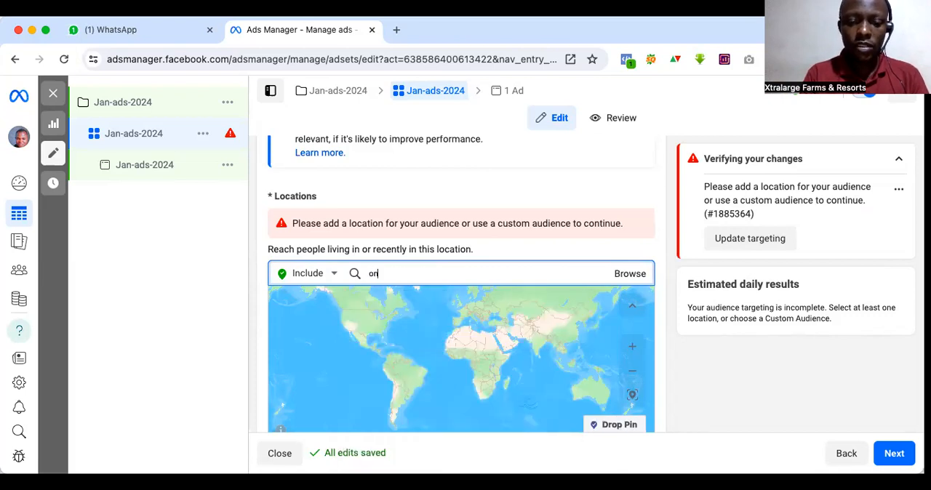
type("itsh")
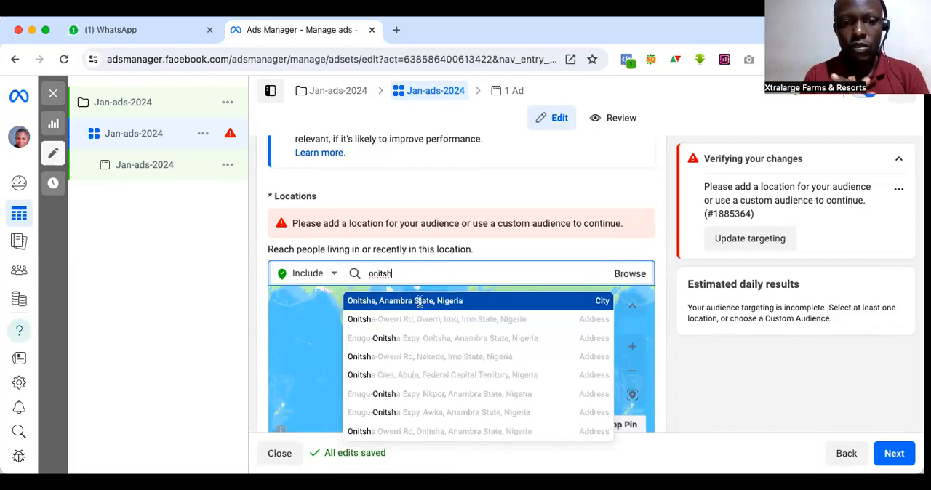
left_click(420, 303)
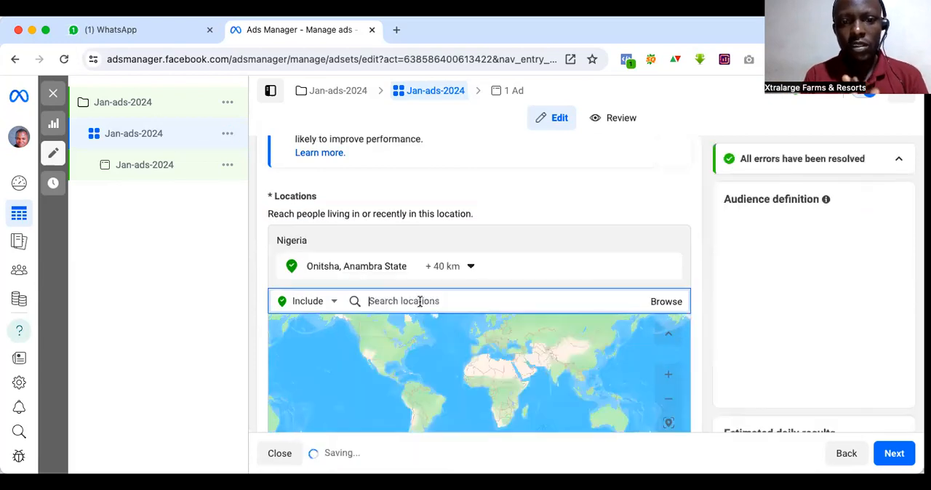
Step: Enter 10 km as the Cities within radius distance for Onitsha and apply the change
left_click(471, 267)
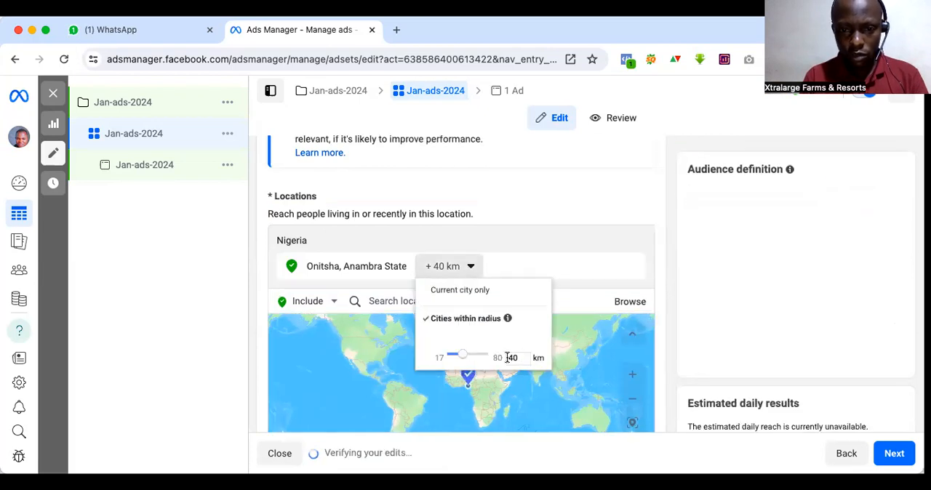
double_click(507, 356)
type("10")
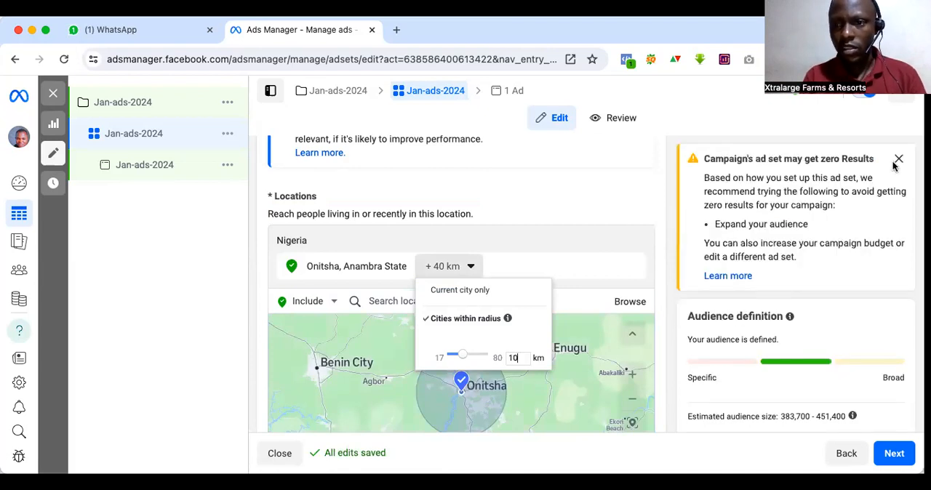
left_click(622, 238)
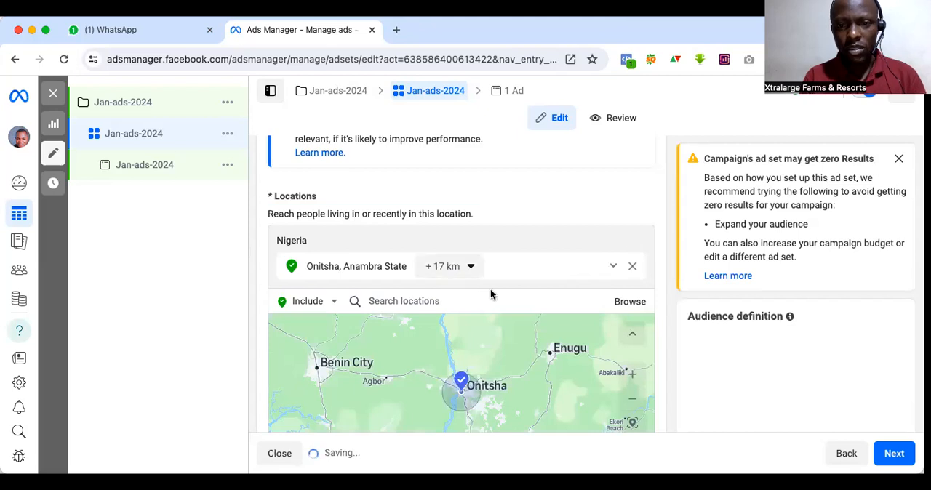
Step: Try to set the Cities within radius distance for Onitsha, Anambra State, to 10 km again
left_click(407, 301)
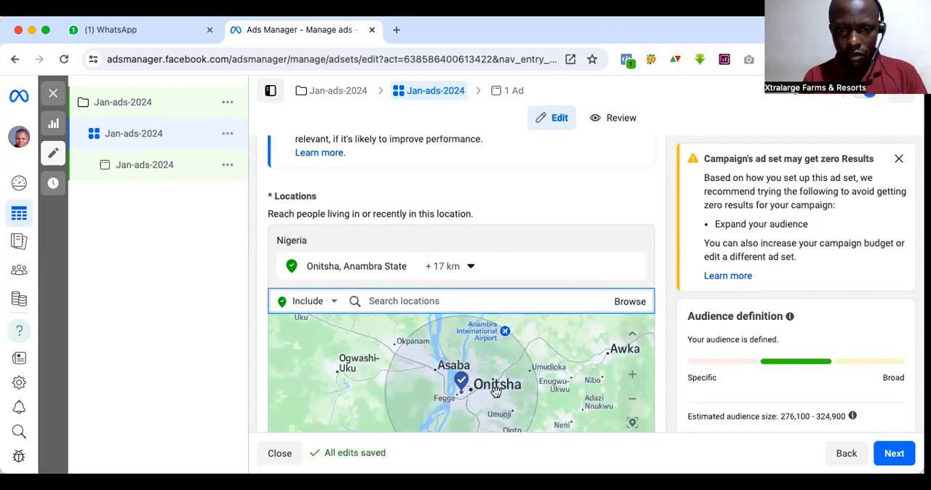
scroll(662, 384, "down", 3)
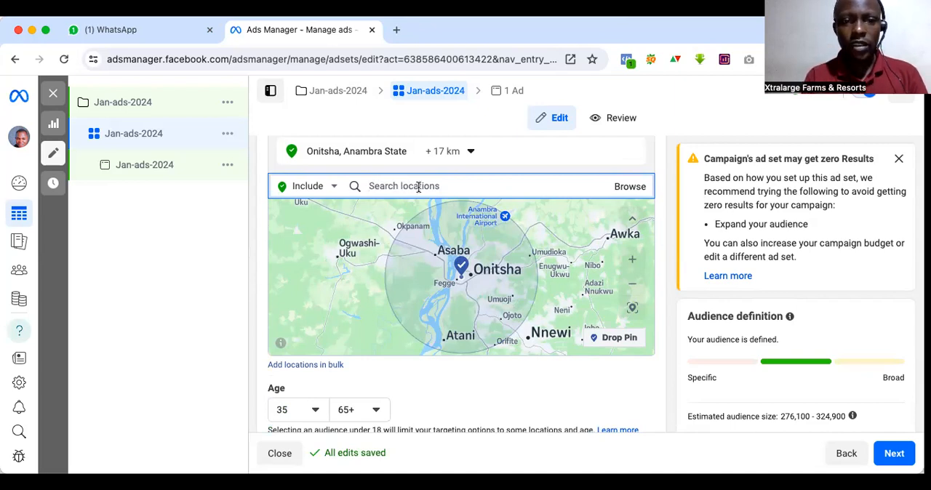
left_click(469, 153)
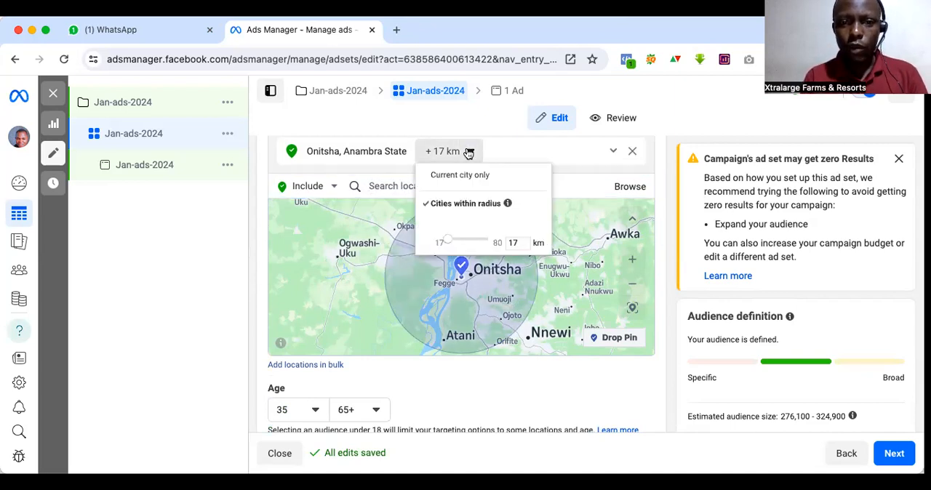
left_click_drag(519, 242, 505, 245)
type("10")
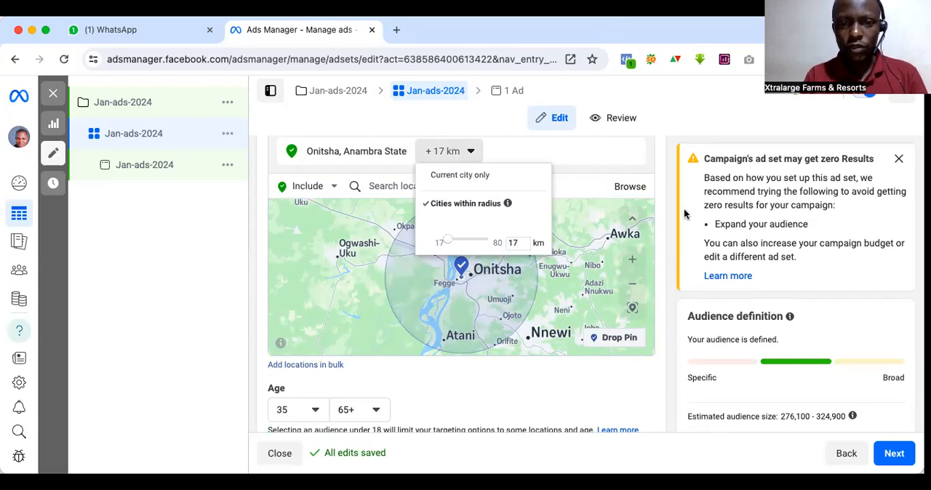
left_click(661, 153)
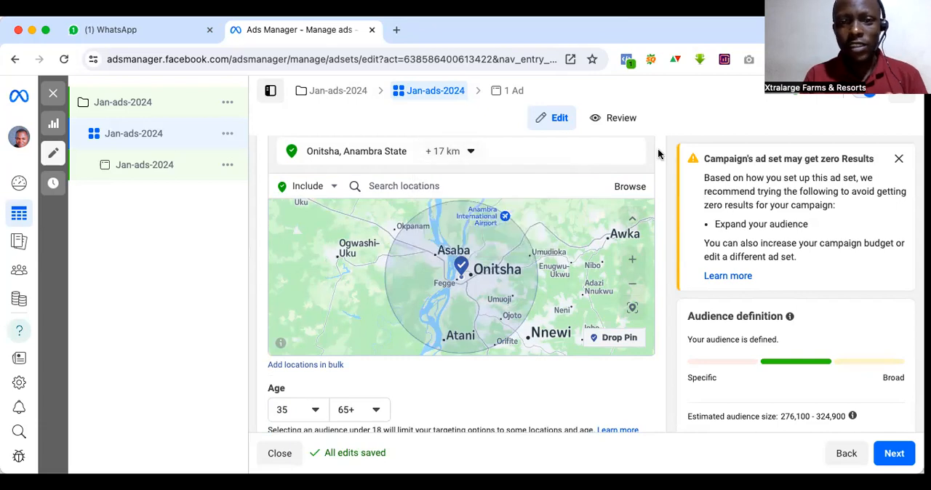
Step: Add Enugu State, Nigeria, to the audience as an included location
left_click(430, 182)
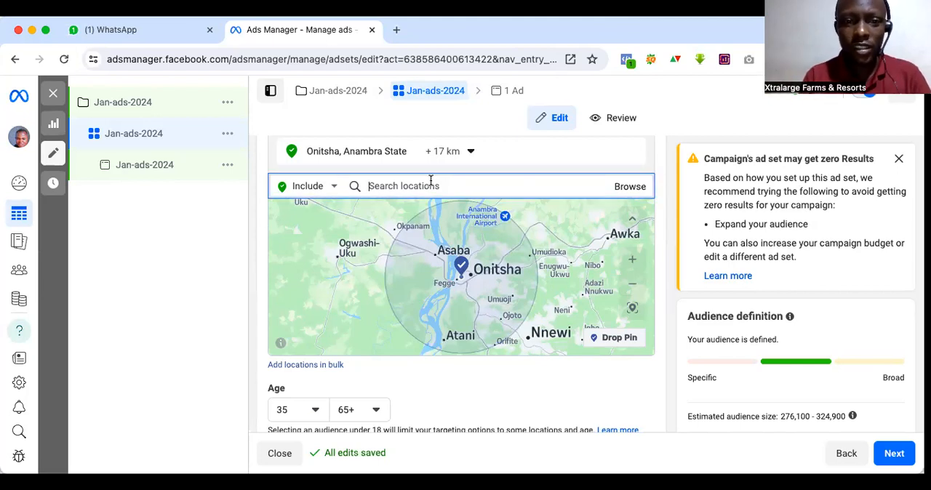
type("enugu")
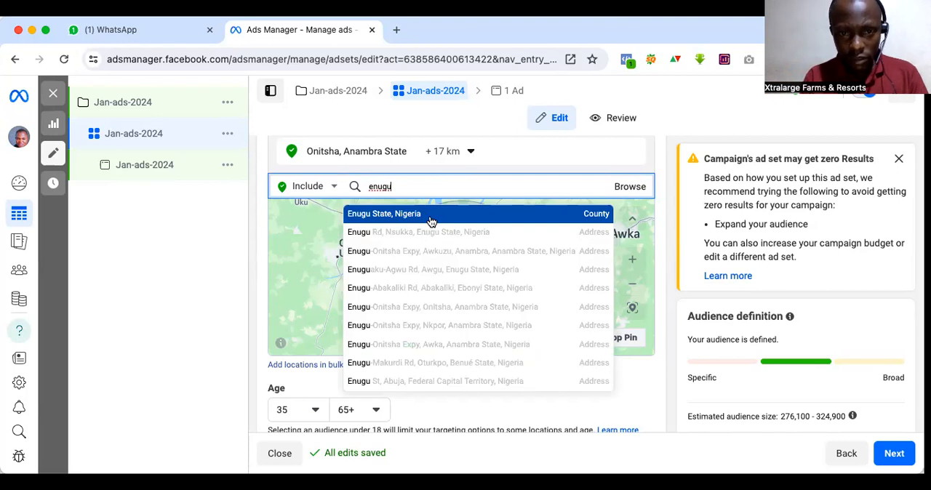
left_click(430, 216)
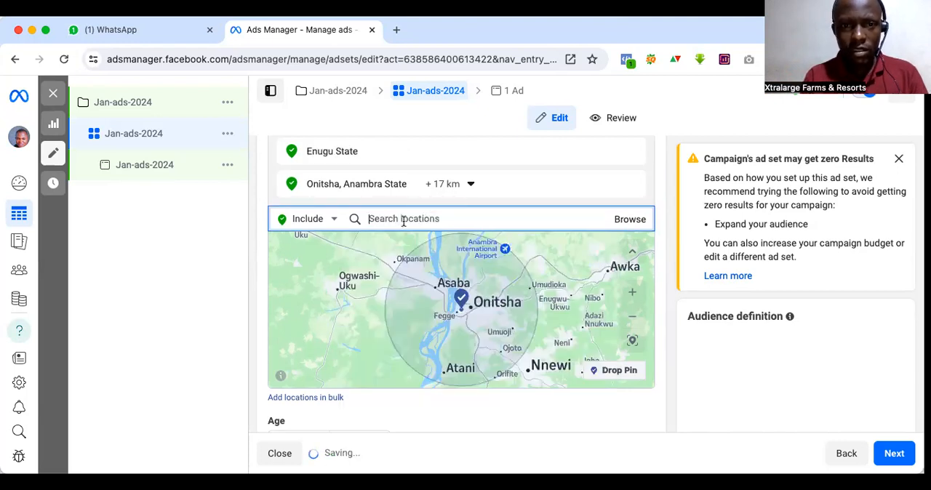
Step: Add the cities of Lagos, Lagos State, and Abuja, Federal Capital Territory, as included audience locations
scroll(405, 225, "up", 2)
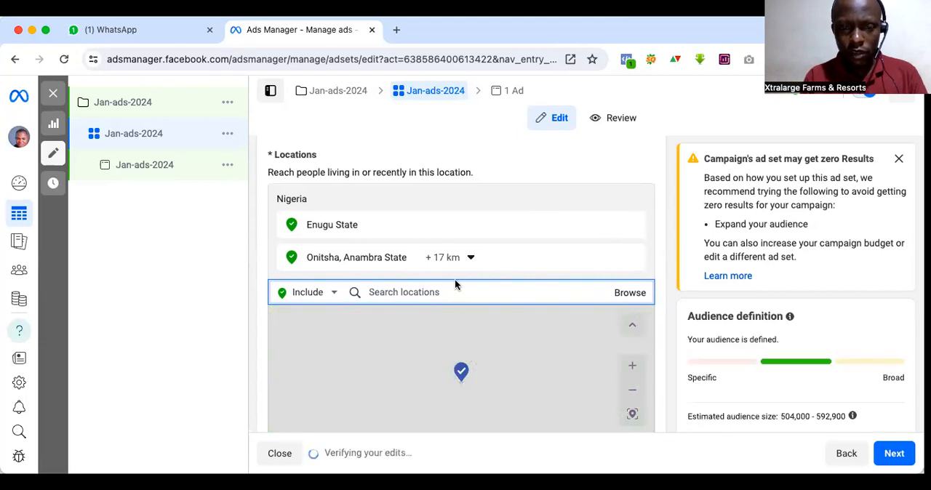
left_click(407, 291)
type("lagos")
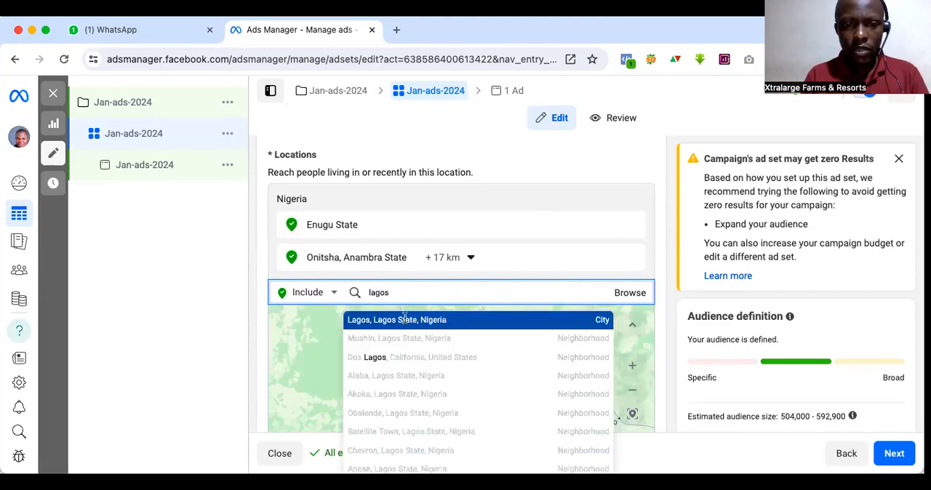
left_click(407, 321)
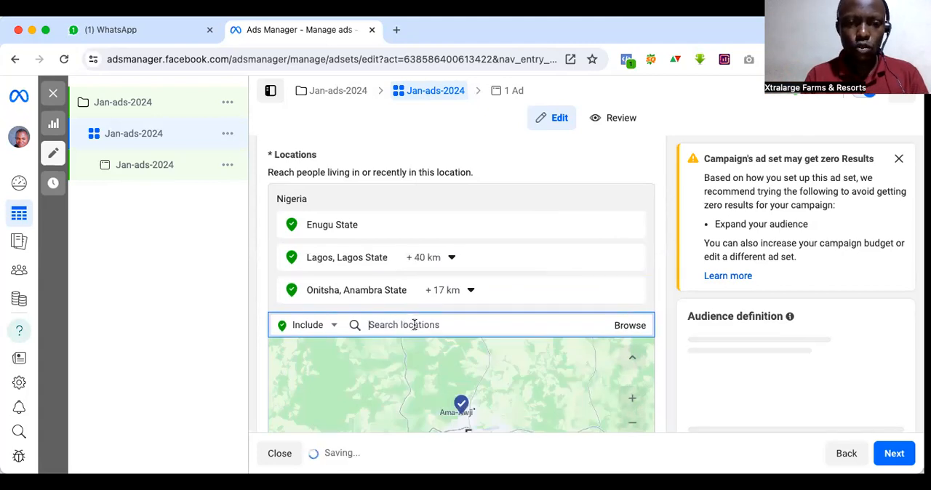
type("Abuja")
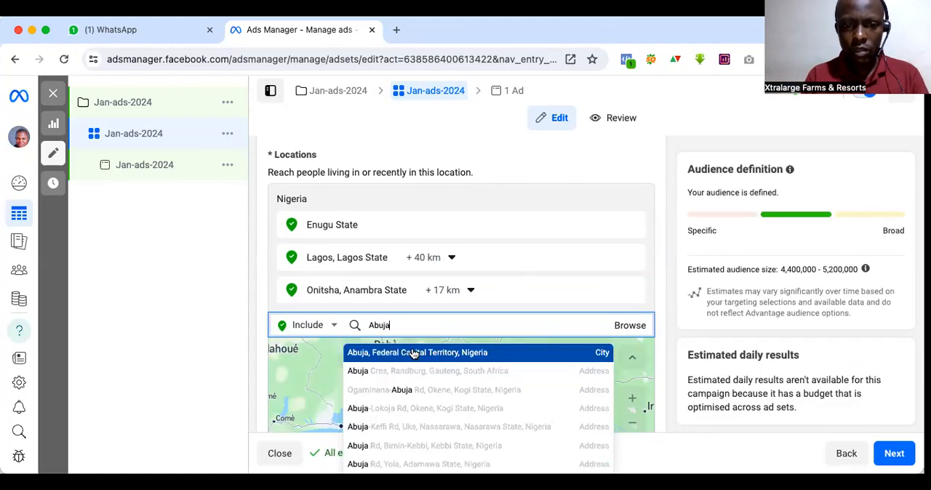
left_click(413, 354)
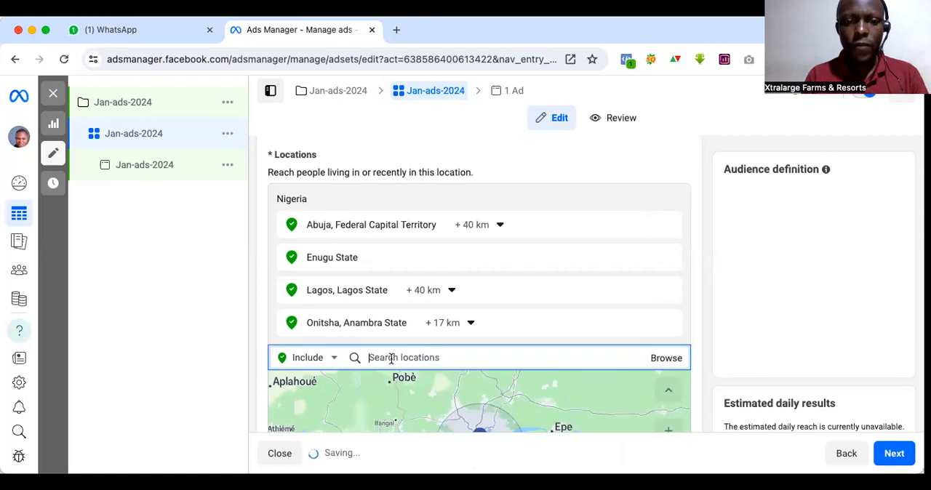
Step: Add the city of Ibadan, Oyo State, as an included audience location
type("Iba")
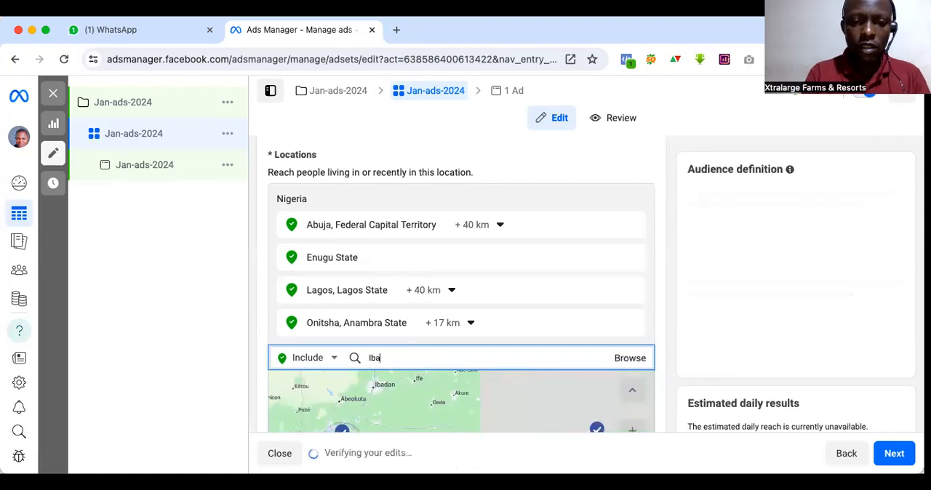
type("dan")
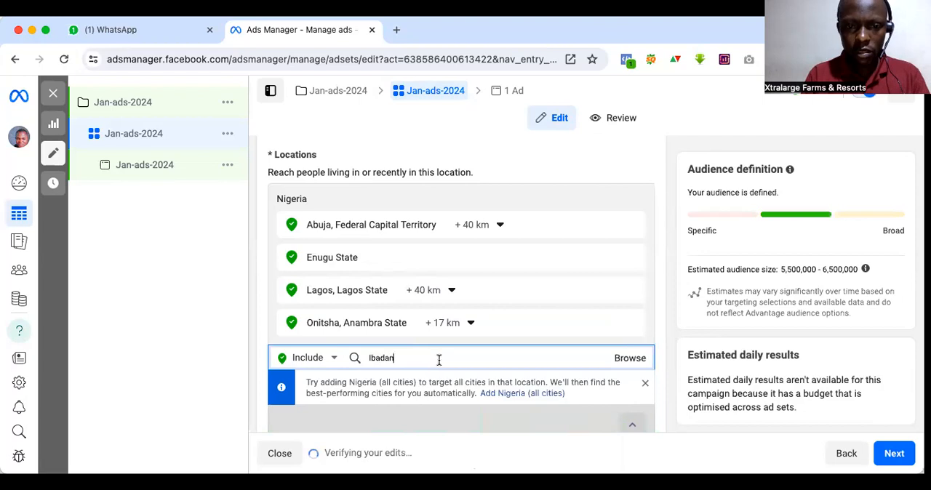
scroll(439, 359, "down", 2)
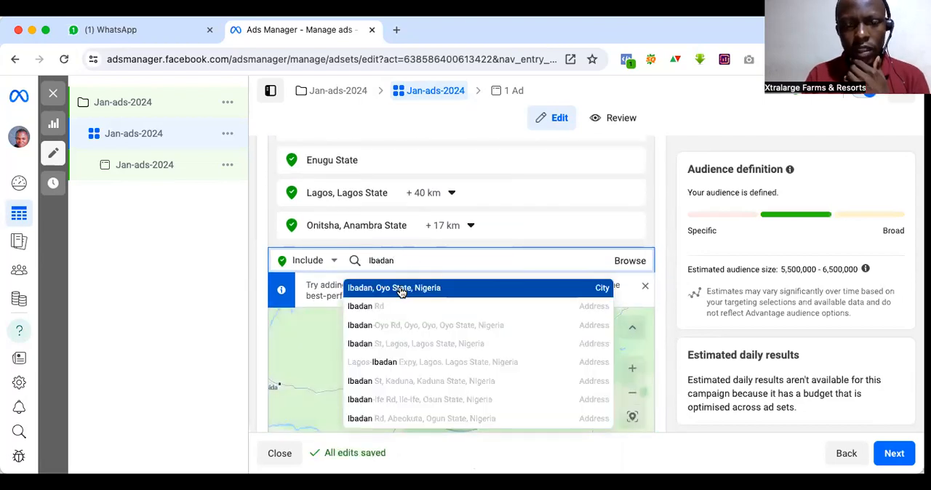
left_click(400, 288)
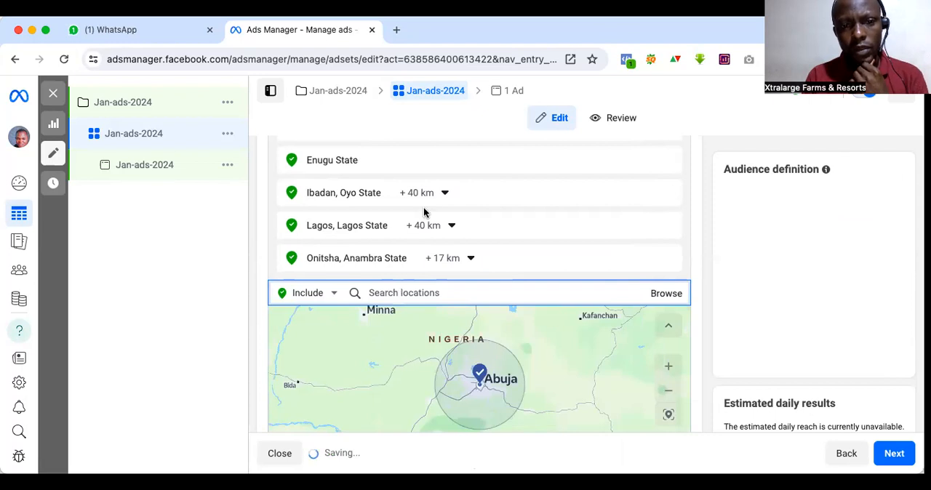
Step: Replace Enugu State in the included locations with the address Enugu Rd, Nsukka, Enugu State, Nigeria
scroll(424, 212, "up", 1)
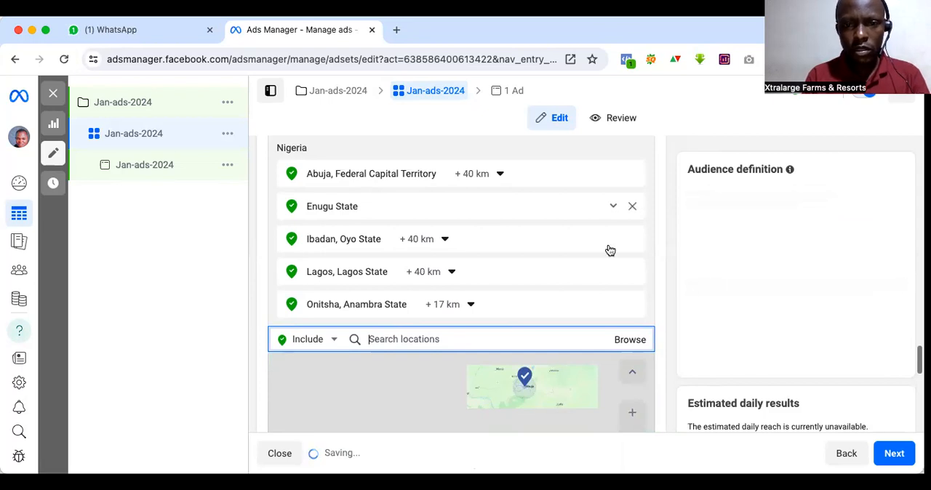
left_click(631, 207)
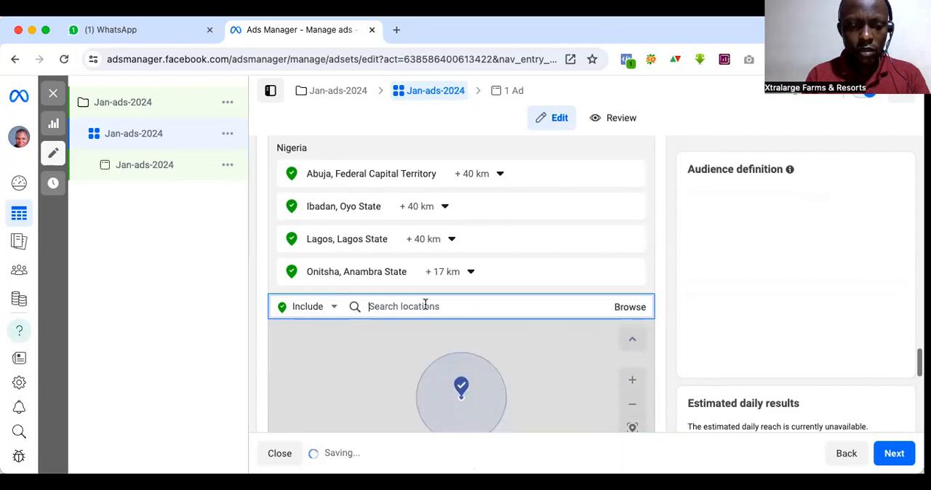
type("e")
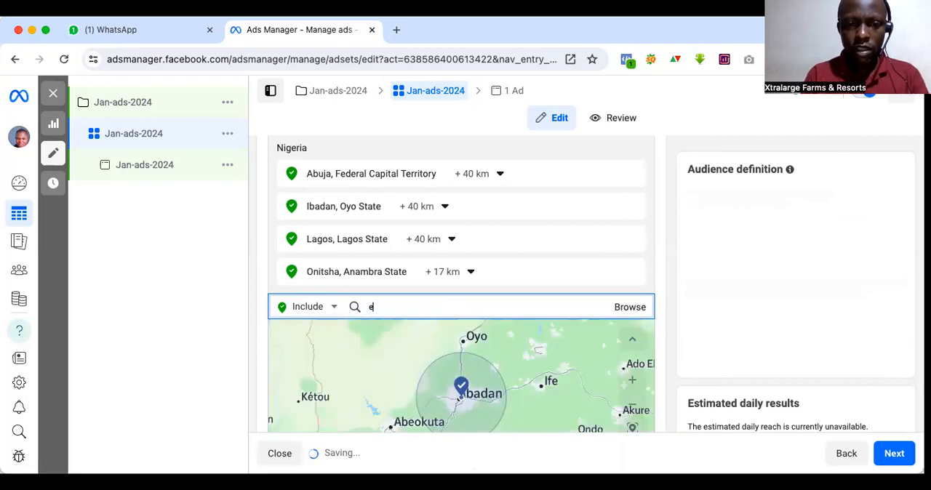
type("nugu")
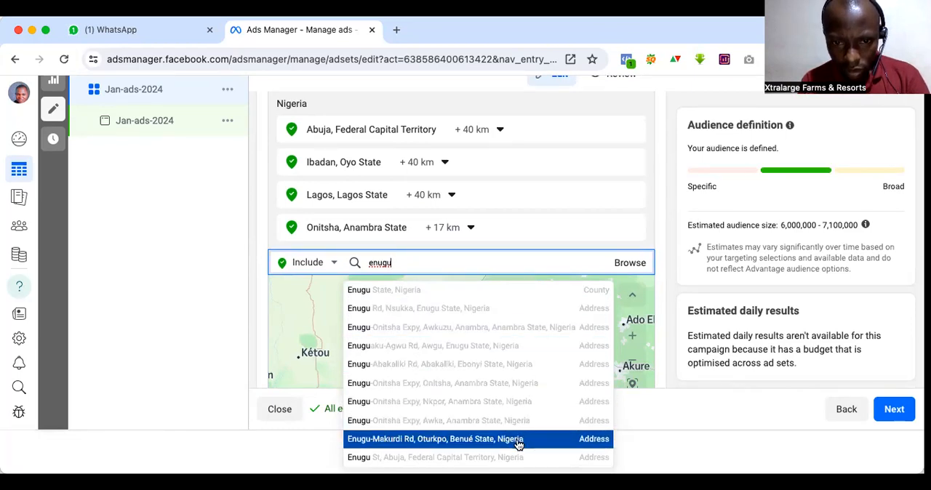
left_click(537, 315)
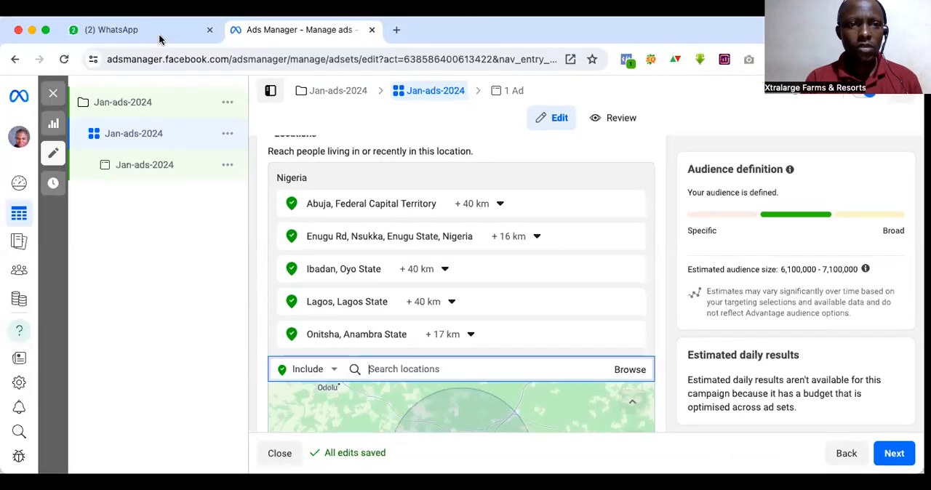
Step: Mute the WhatsApp site in the browser
right_click(79, 19)
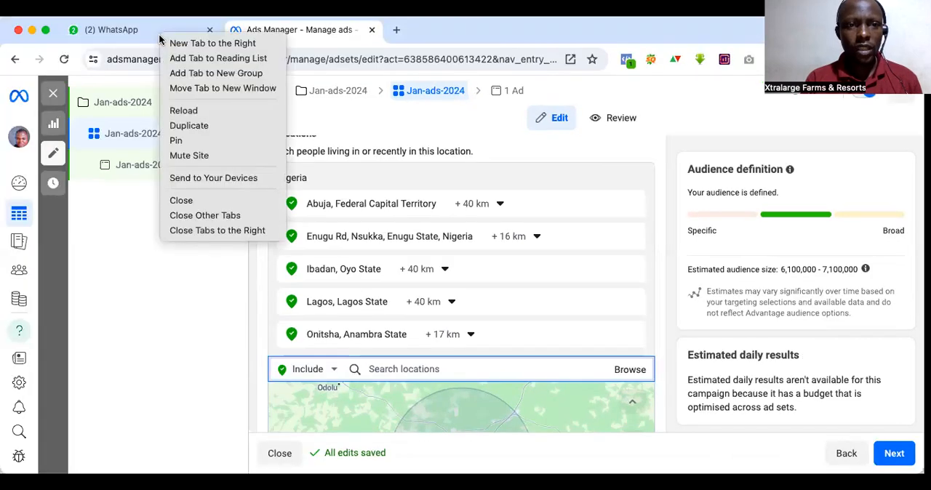
left_click(186, 155)
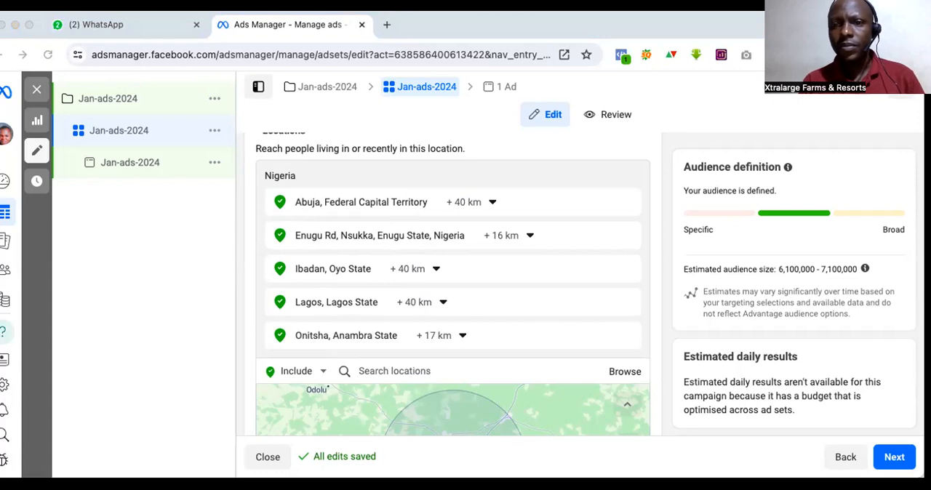
Step: Switch to LOGISTICS COMPANIES PRIVATE LIST.pdf in Preview and look through the delivery companies listed by state, back to the introduction and the Abuja entries
left_click(394, 371)
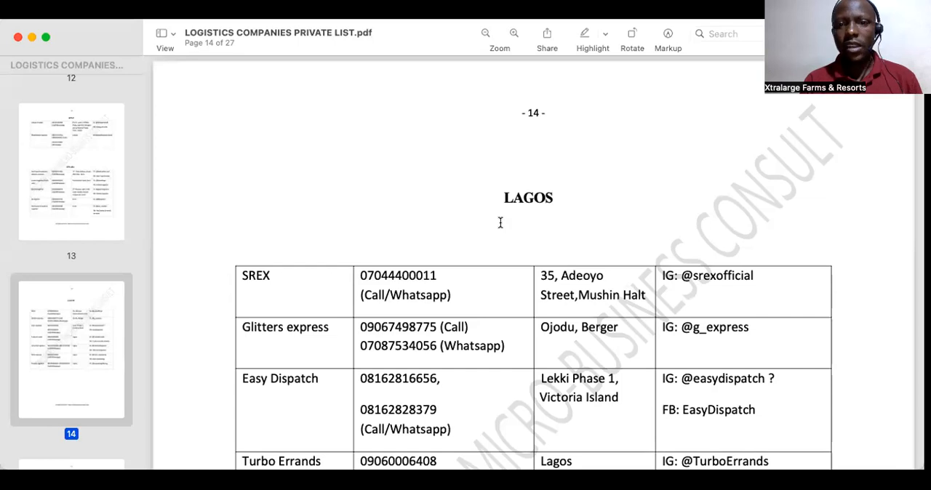
scroll(704, 254, "up", 20)
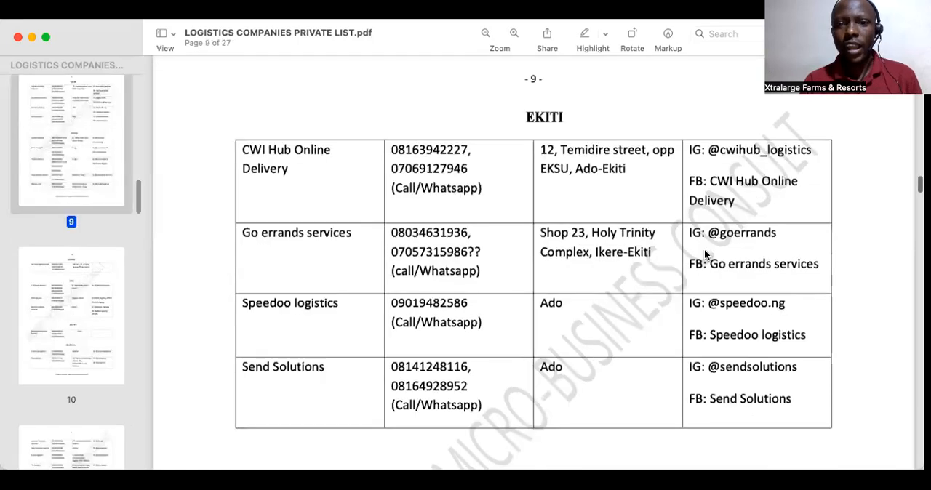
scroll(704, 254, "up", 10)
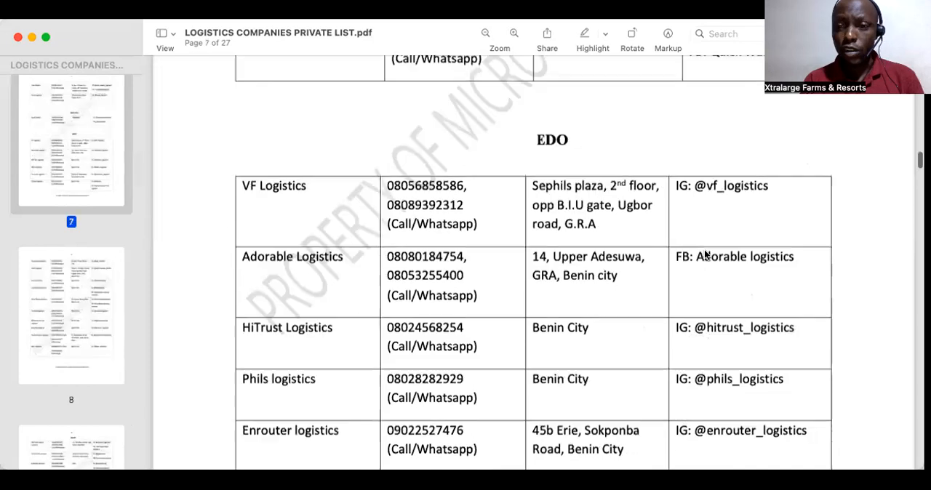
scroll(704, 254, "up", 10)
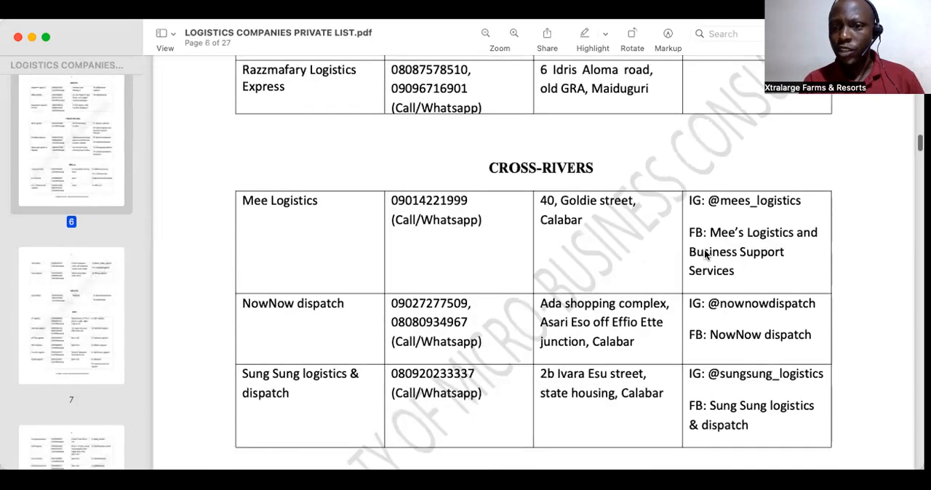
scroll(705, 254, "up", 5)
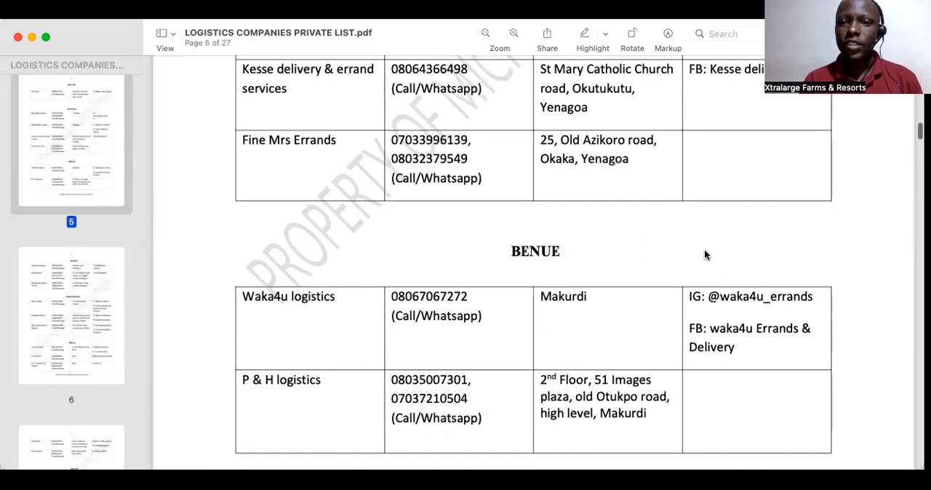
scroll(704, 255, "up", 3)
scroll(704, 255, "up", 10)
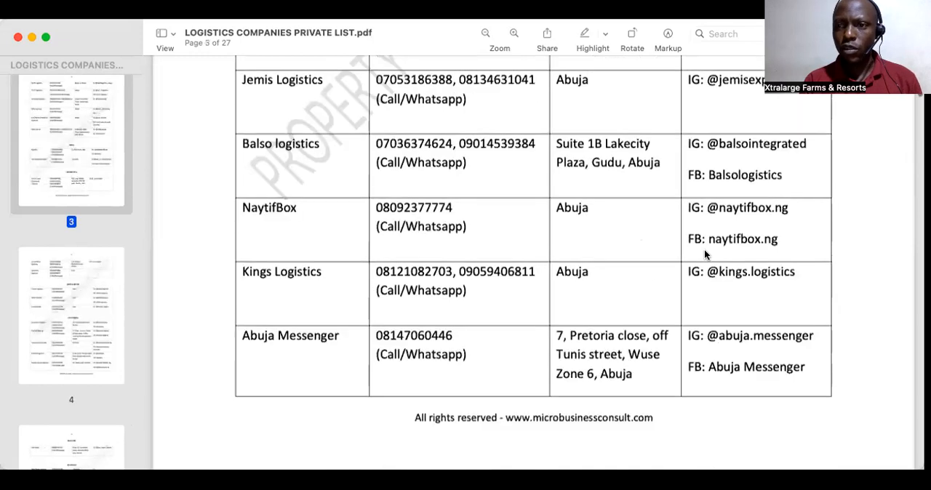
scroll(704, 254, "up", 10)
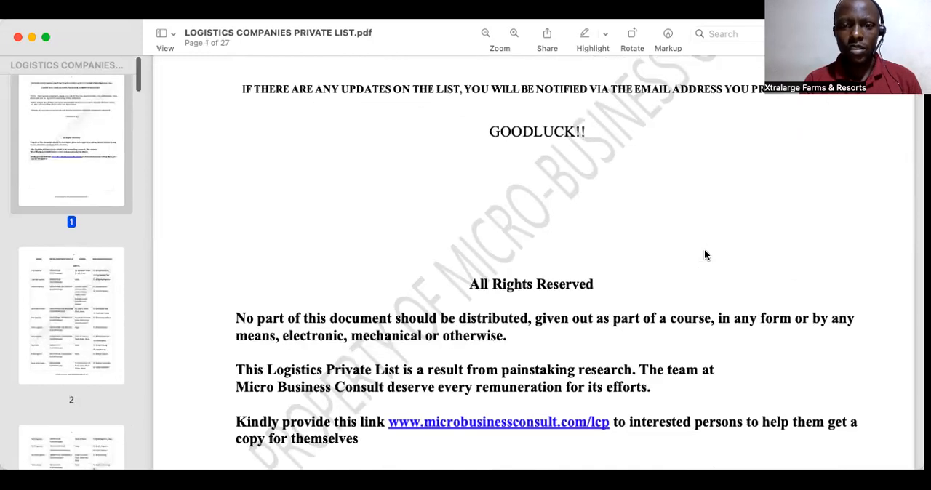
scroll(704, 254, "up", 5)
scroll(508, 287, "down", 5)
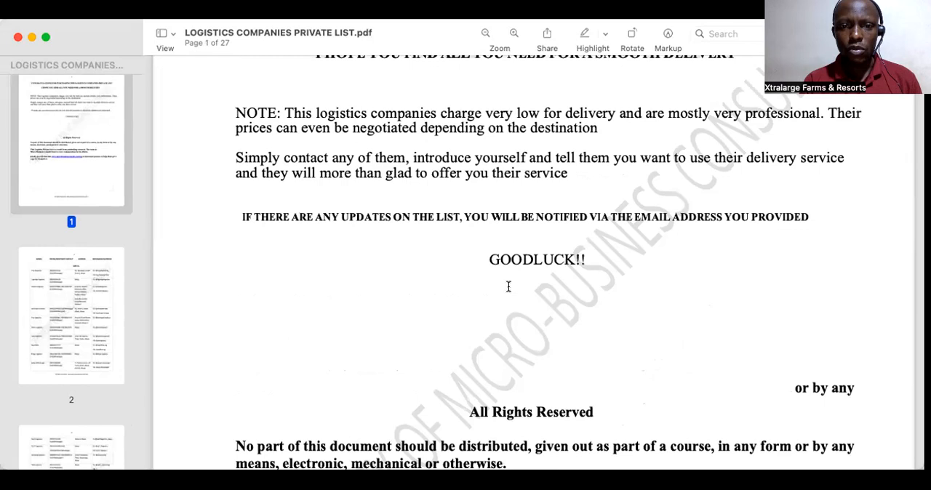
scroll(508, 287, "down", 2)
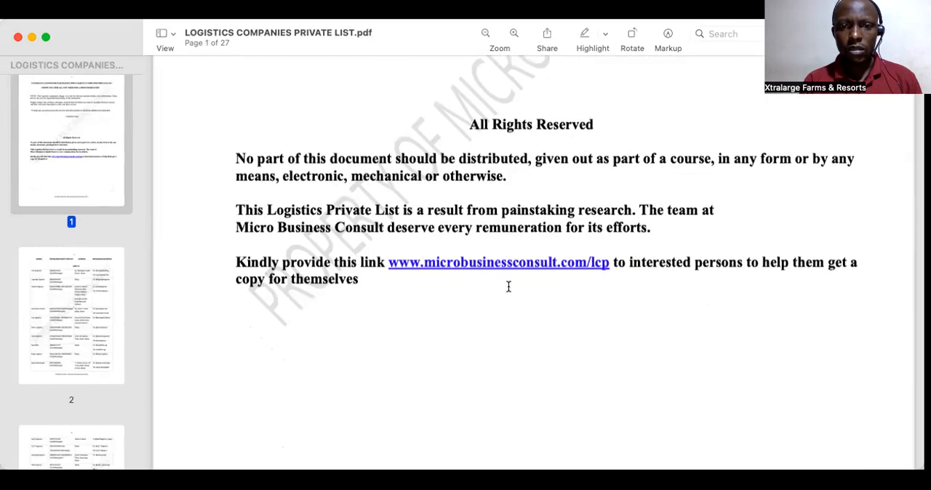
scroll(508, 287, "down", 5)
scroll(509, 287, "down", 7)
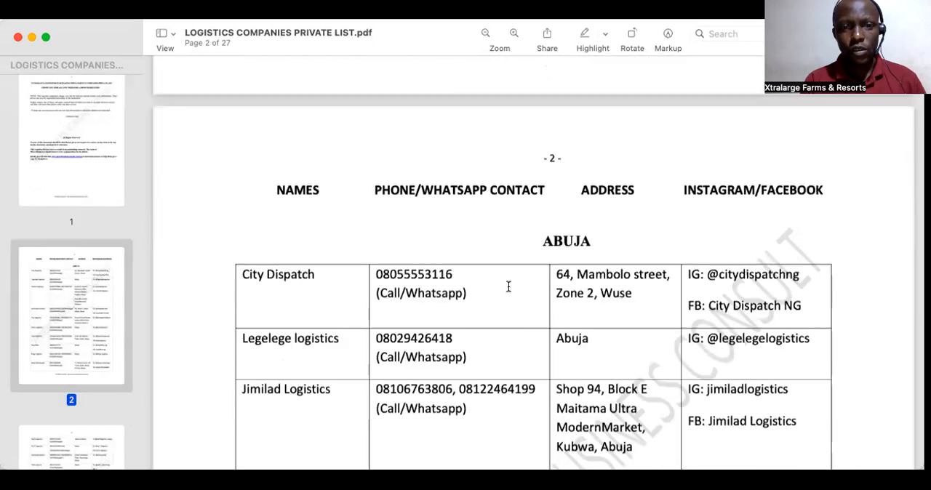
scroll(508, 286, "up", 3)
scroll(508, 287, "down", 2)
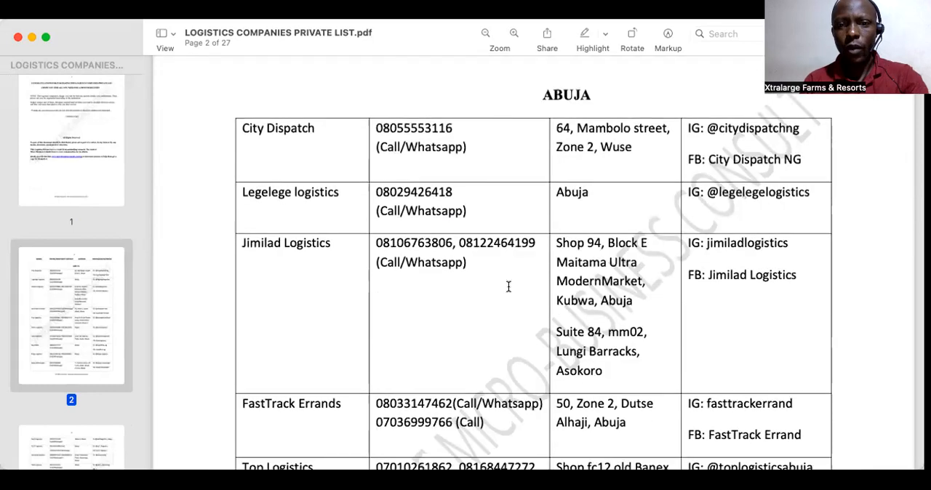
Step: Review the delivery companies listed for Abuja, Abia and Adamawa, including the towns they cover
scroll(508, 287, "down", 8)
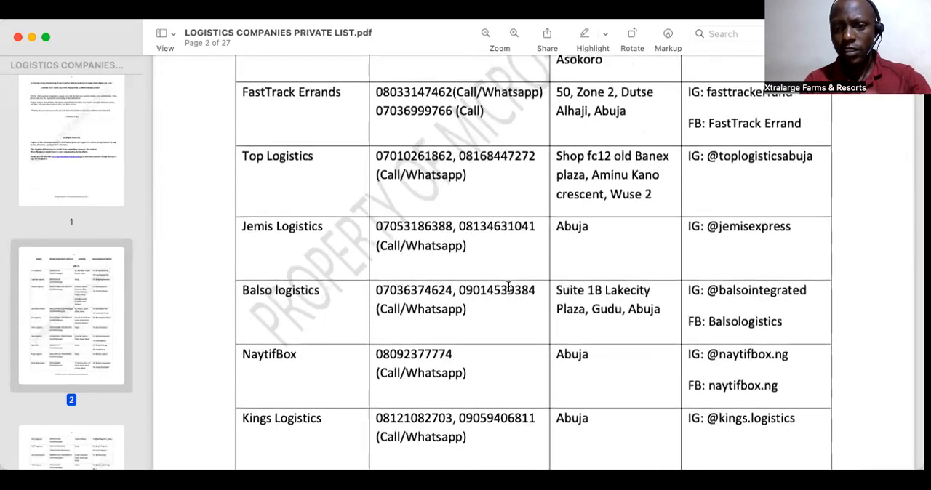
scroll(508, 287, "down", 4)
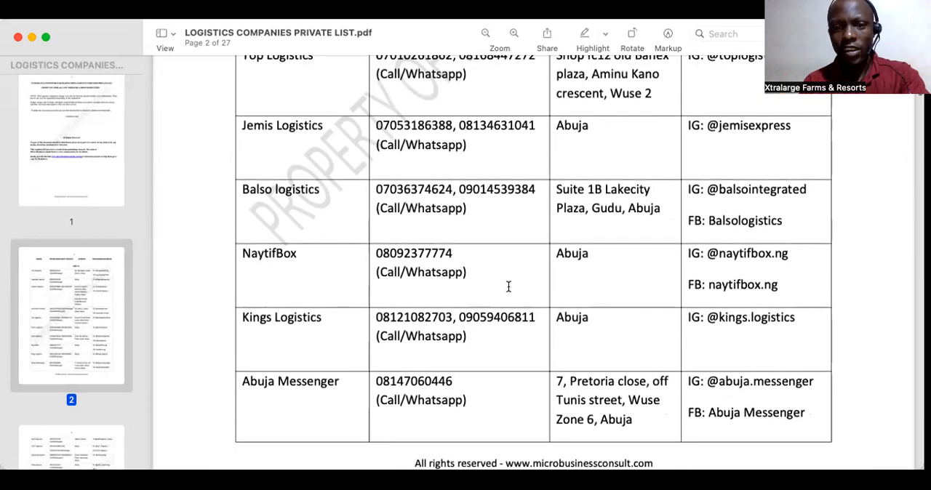
scroll(508, 287, "down", 10)
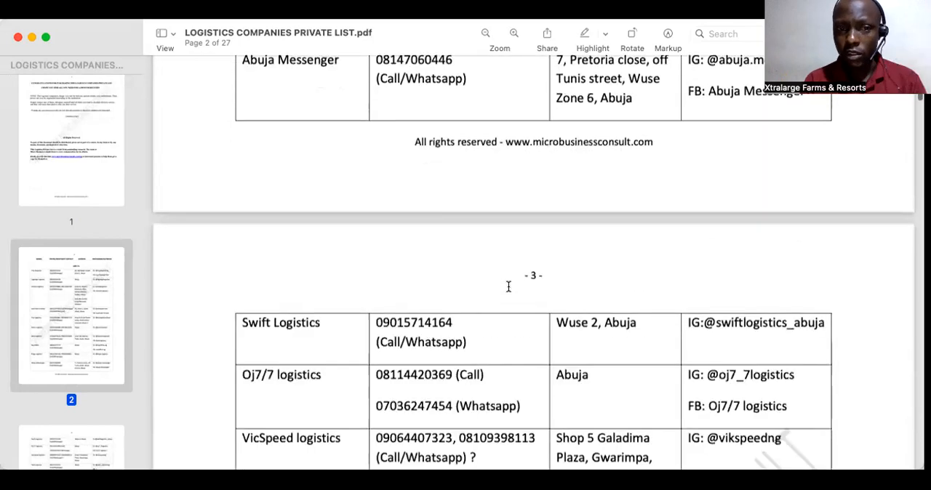
scroll(508, 286, "down", 6)
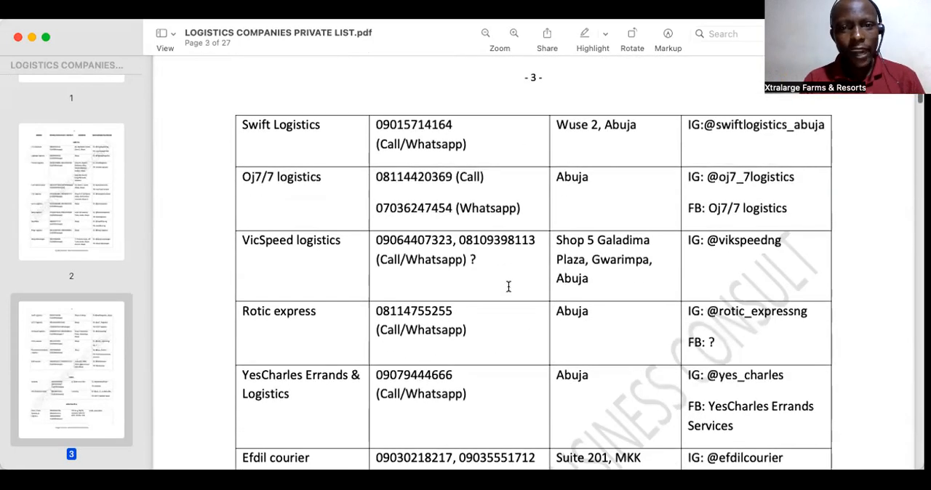
scroll(509, 286, "down", 4)
scroll(508, 287, "down", 9)
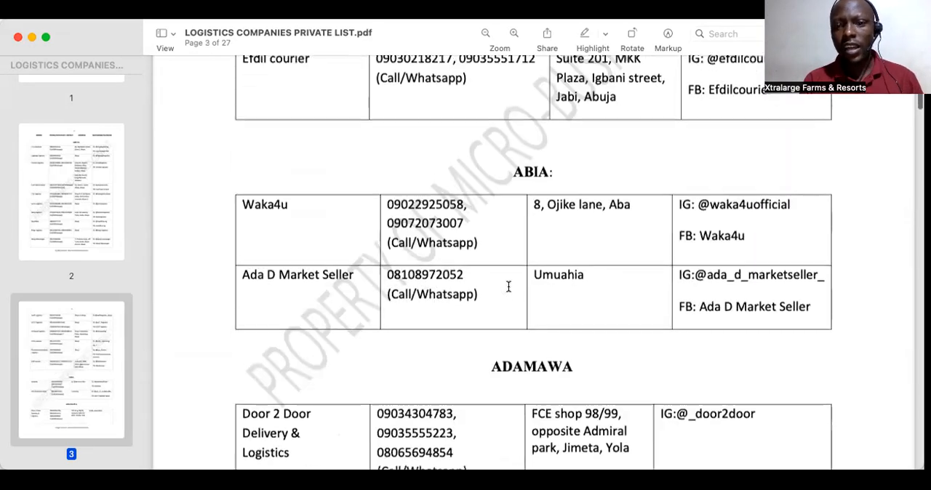
scroll(509, 286, "down", 4)
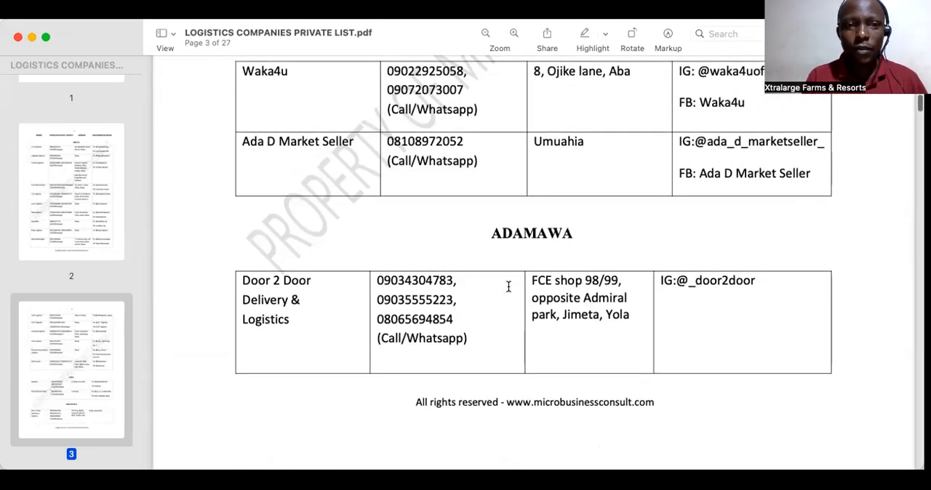
scroll(508, 287, "down", 2)
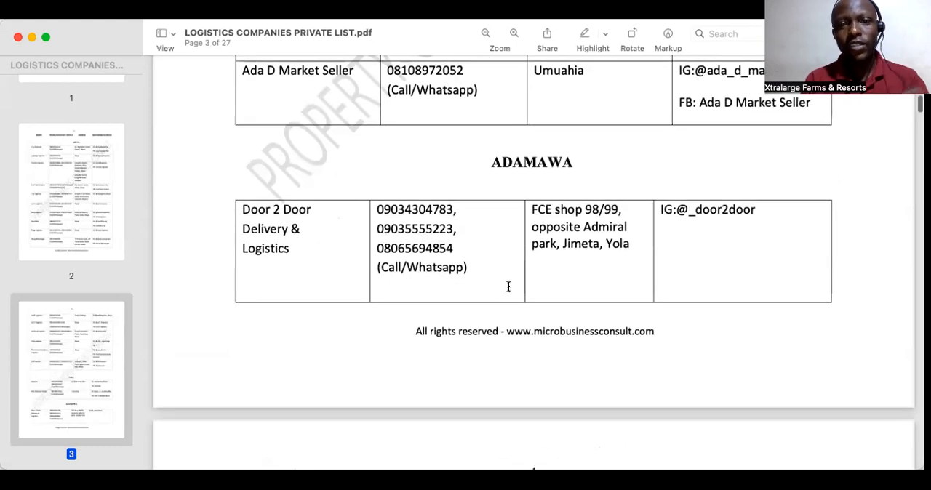
scroll(509, 286, "down", 2)
scroll(508, 287, "down", 1)
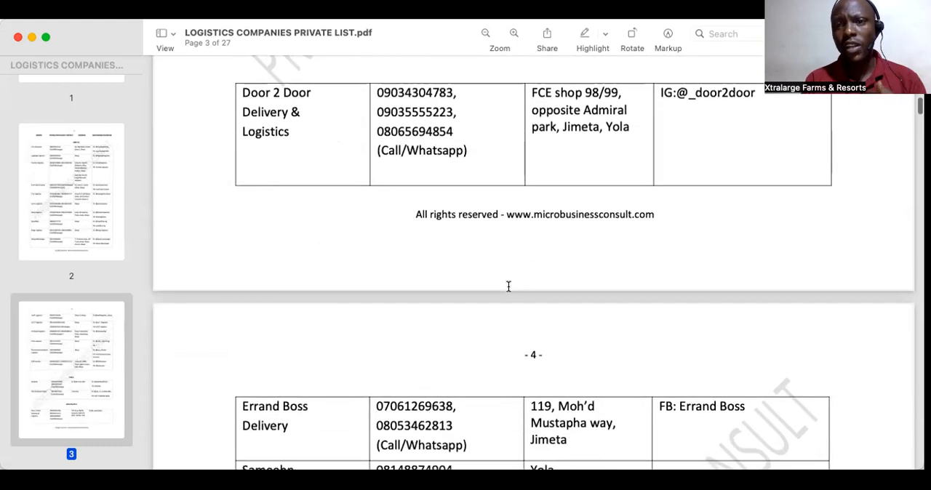
Step: Examine the delivery company entries for Akwa Ibom, Anambra and Bauchi and the towns where they are based
scroll(508, 286, "down", 1)
scroll(509, 286, "down", 10)
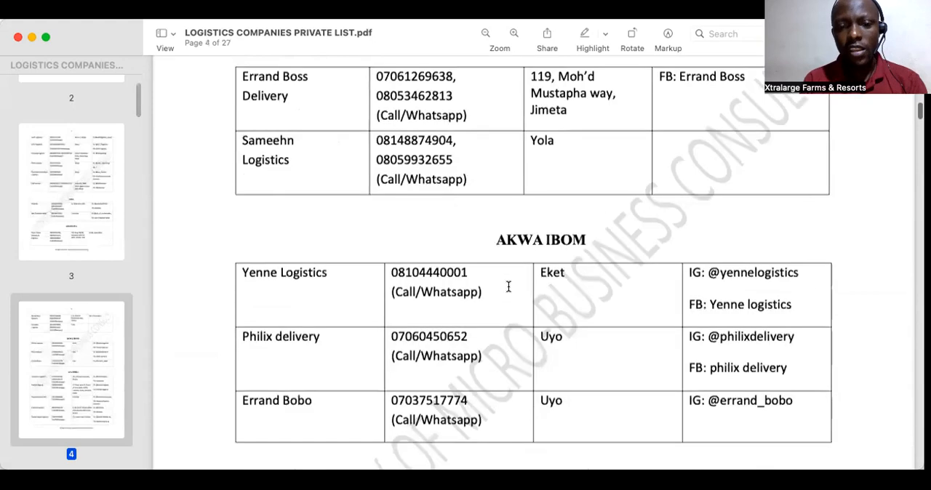
scroll(508, 286, "down", 2)
scroll(508, 287, "up", 6)
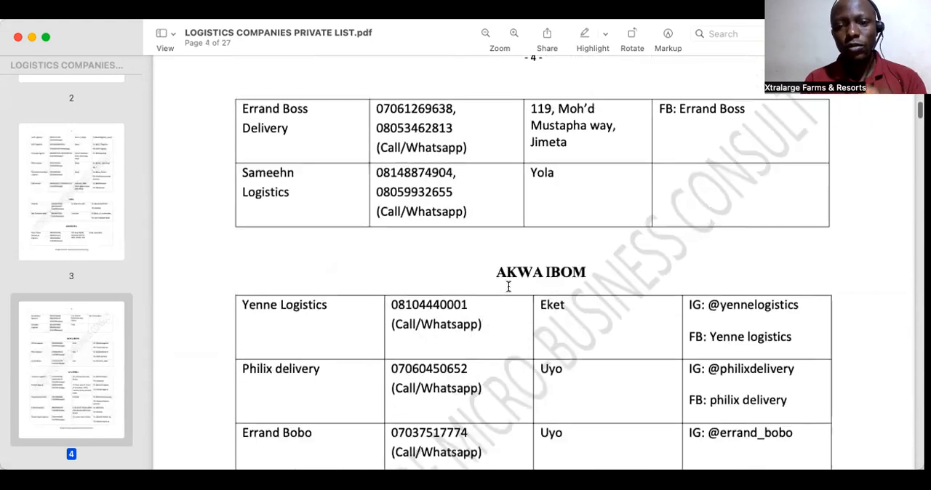
scroll(508, 287, "up", 5)
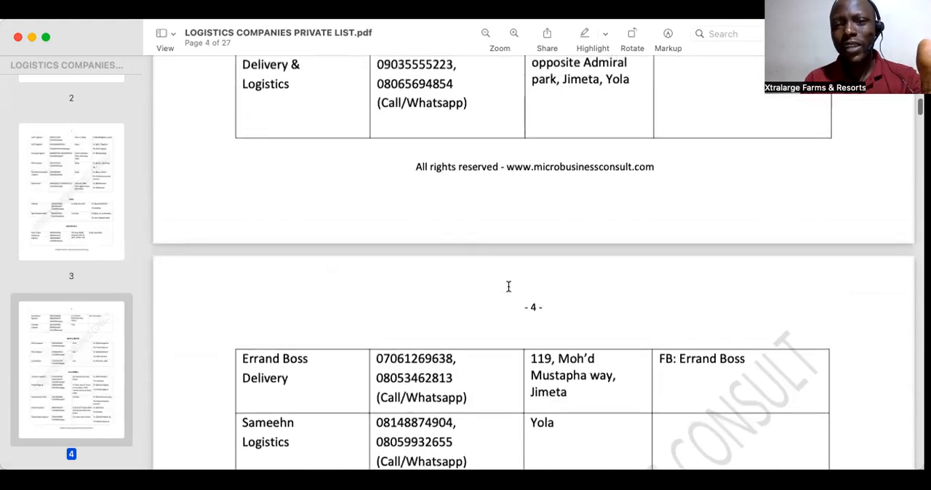
scroll(509, 286, "down", 8)
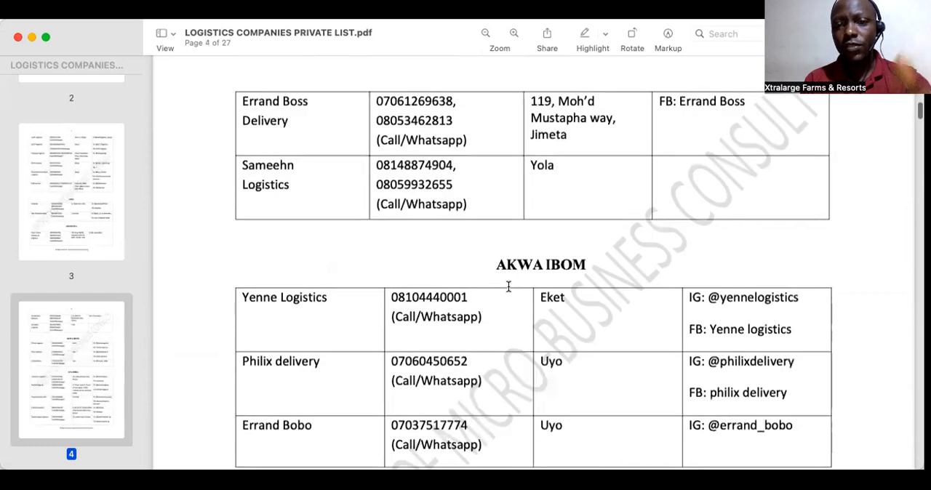
scroll(509, 287, "down", 5)
scroll(509, 287, "down", 3)
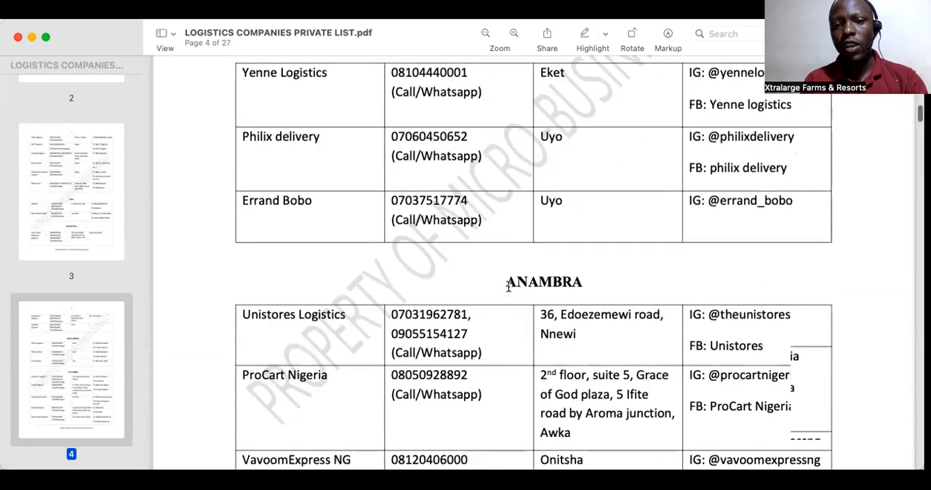
scroll(508, 286, "down", 15)
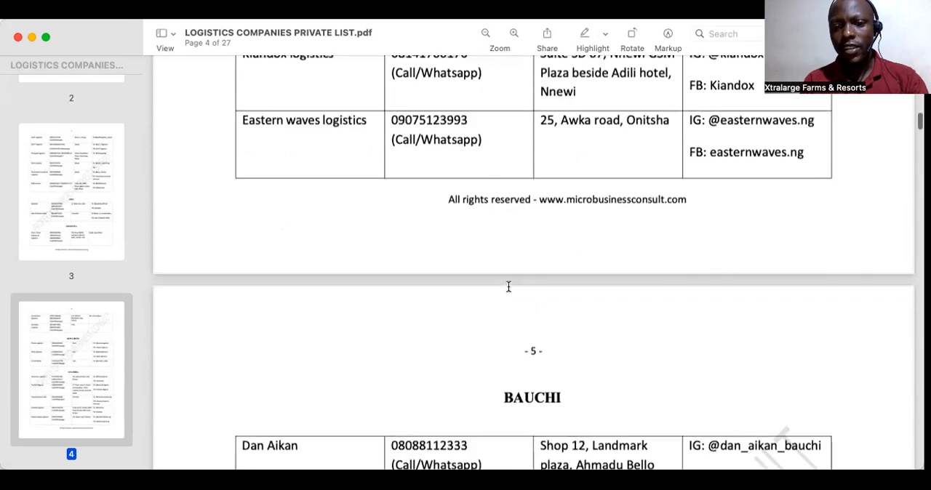
scroll(509, 286, "down", 11)
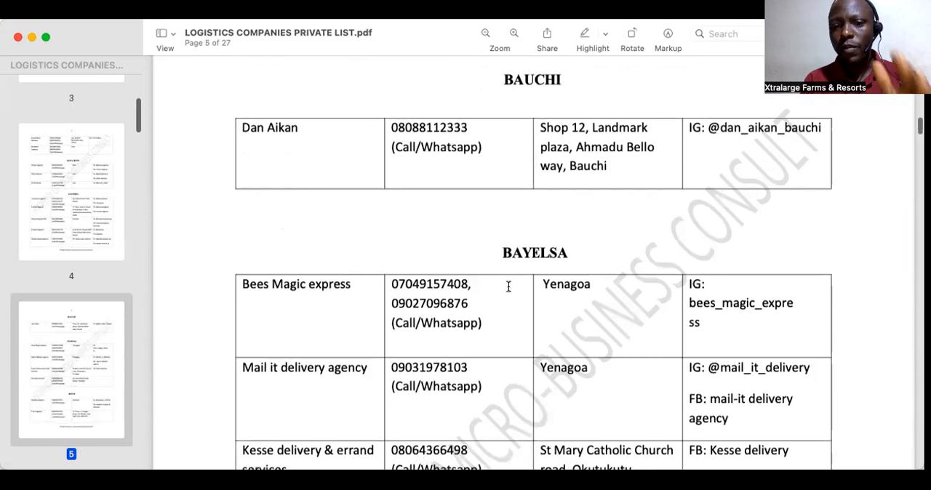
Step: Look through the logistics listings from Bayelsa on to Ebonyi and Edo, checking the Asaba, Warri, Abakaliki and Benin City entries
scroll(509, 286, "down", 20)
scroll(509, 287, "down", 8)
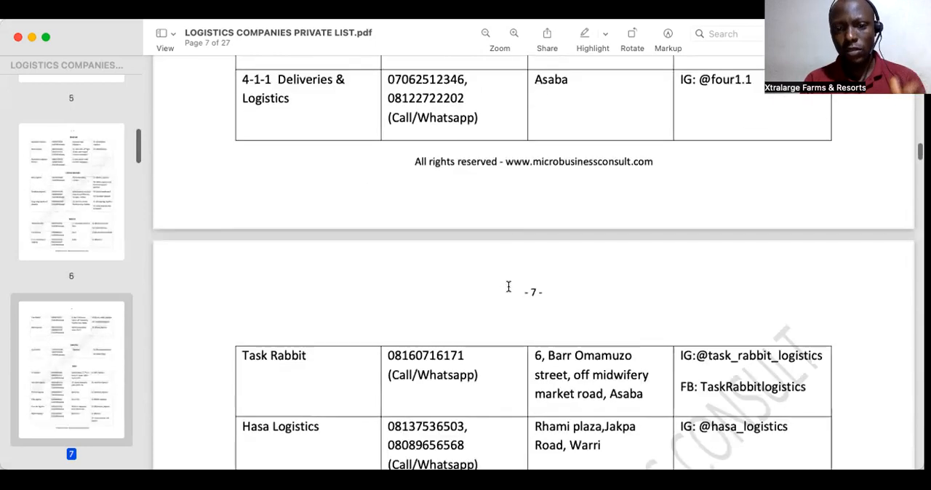
scroll(509, 287, "down", 11)
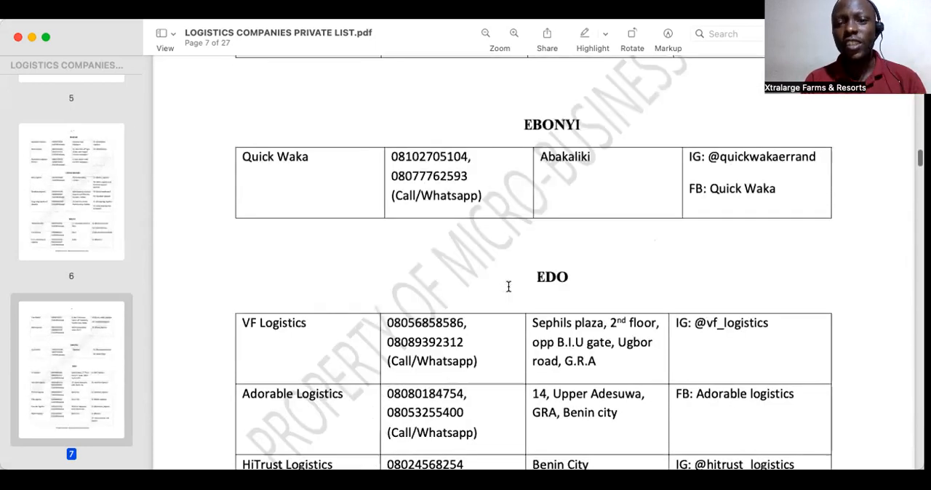
scroll(508, 286, "down", 11)
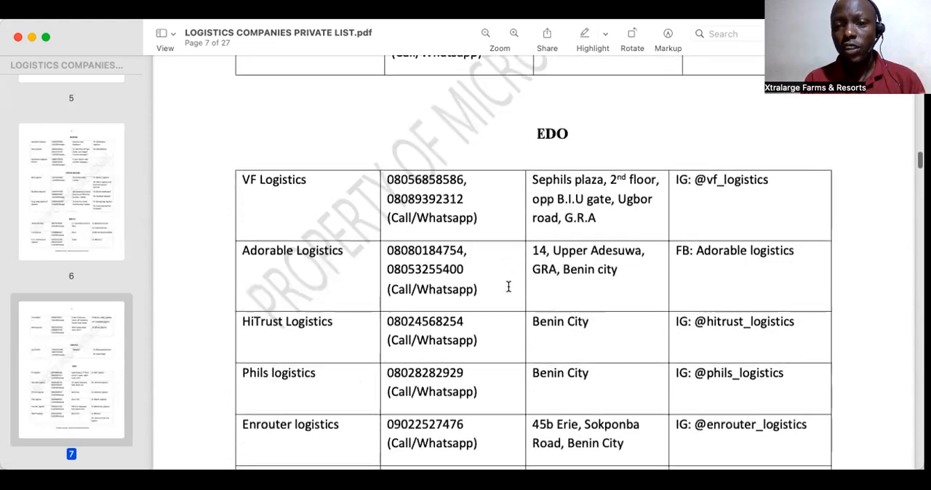
scroll(508, 287, "down", 5)
scroll(509, 287, "up", 3)
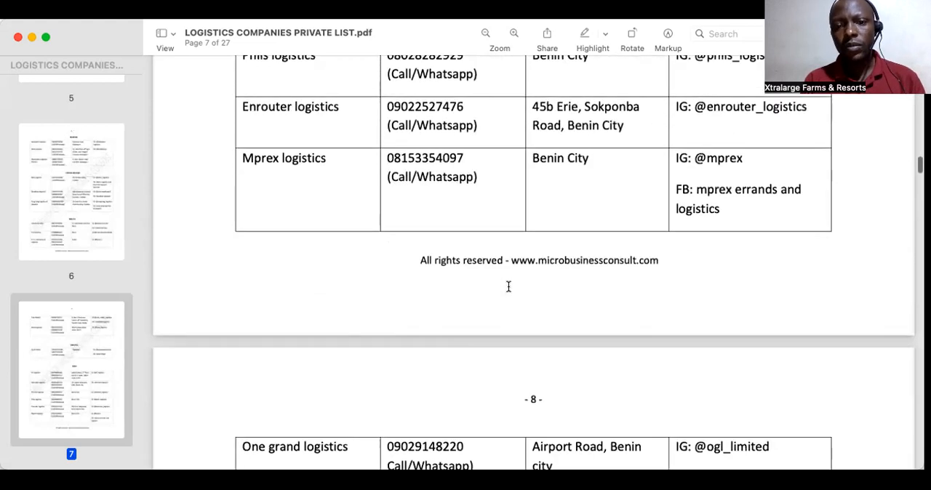
scroll(508, 287, "down", 1)
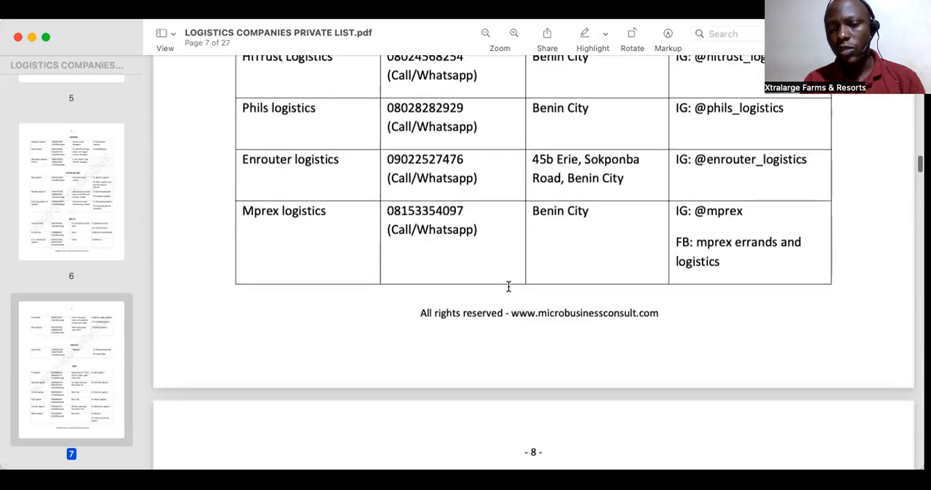
scroll(508, 286, "down", 15)
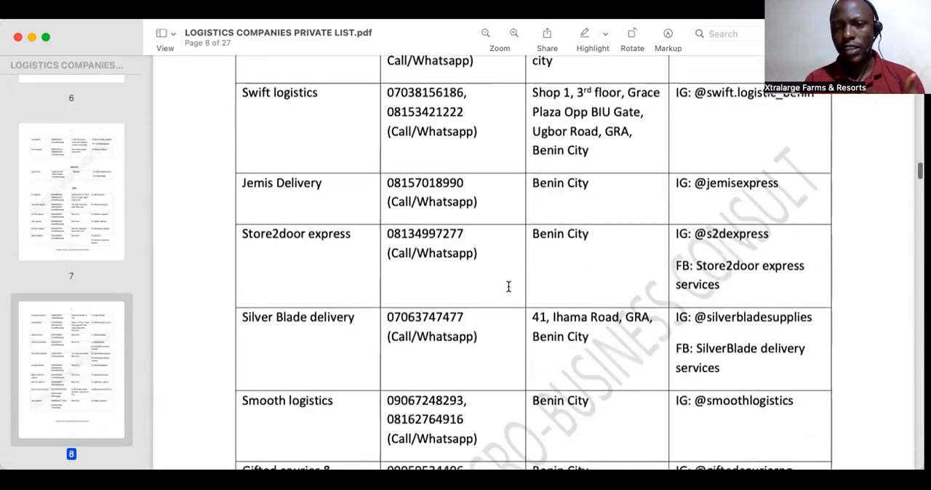
scroll(509, 287, "down", 7)
scroll(509, 286, "down", 5)
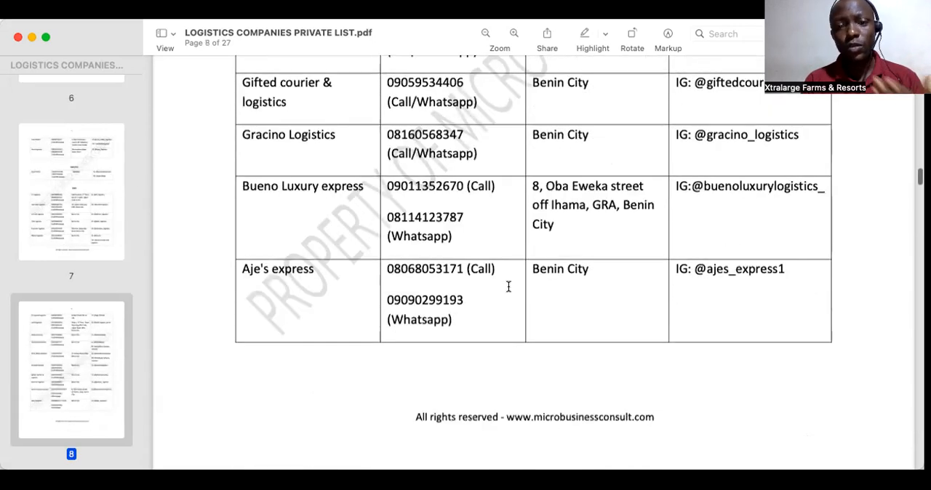
Step: Read the Ekiti and Enugu sections of the logistics list, checking which towns the delivery companies serve
scroll(509, 287, "down", 9)
scroll(508, 286, "down", 5)
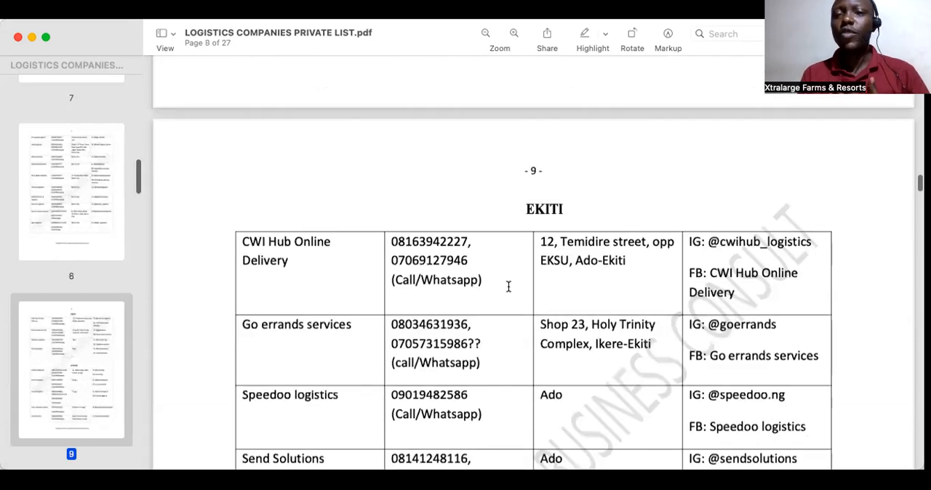
scroll(508, 287, "down", 4)
scroll(508, 287, "down", 2)
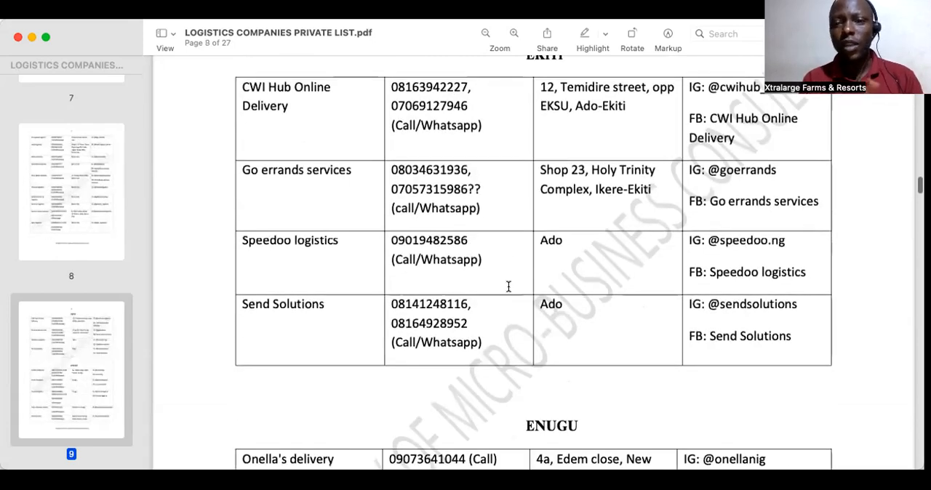
scroll(508, 287, "up", 3)
scroll(509, 287, "down", 1)
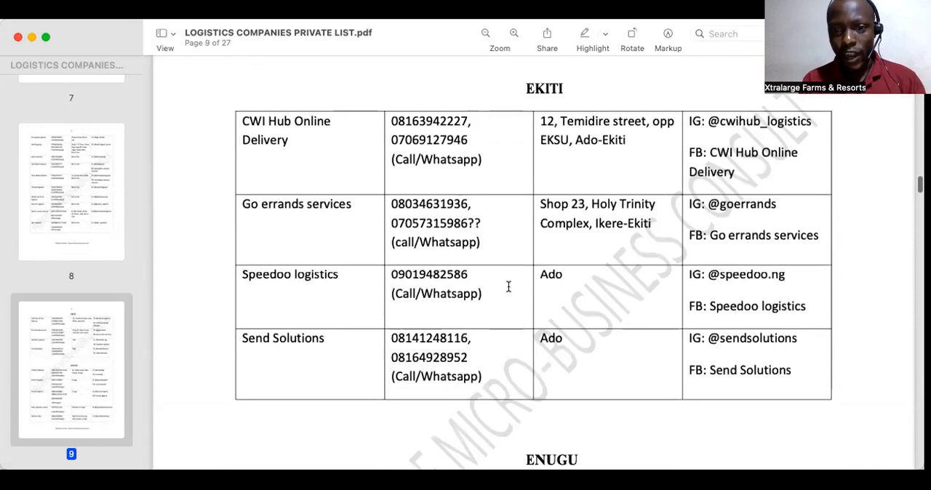
scroll(508, 287, "down", 3)
scroll(509, 286, "down", 2)
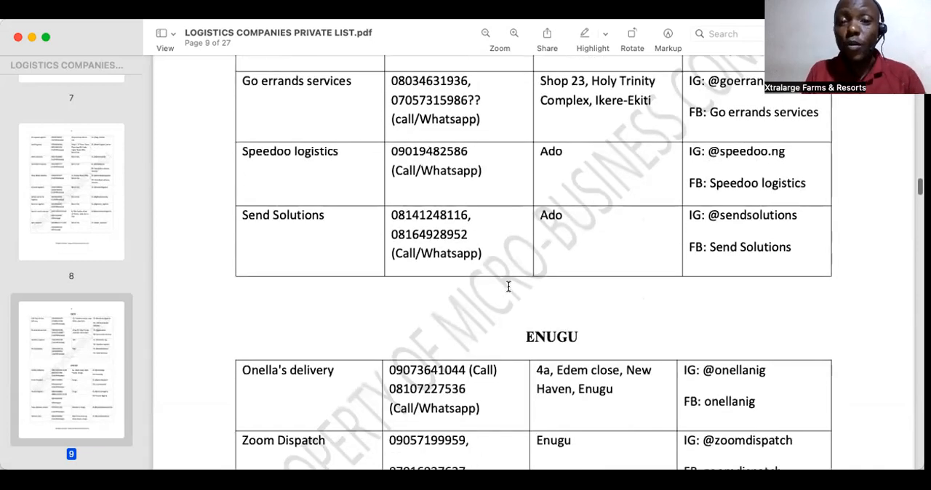
scroll(508, 286, "down", 4)
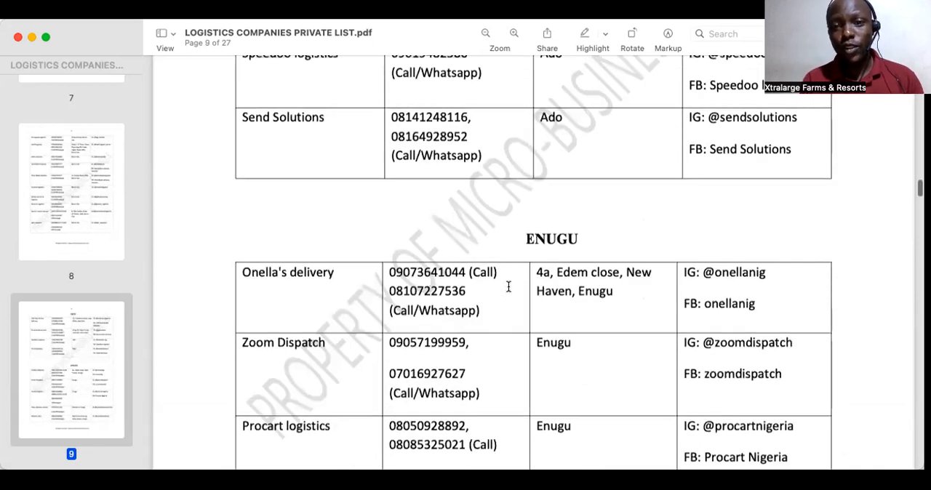
scroll(509, 286, "down", 3)
scroll(508, 286, "down", 4)
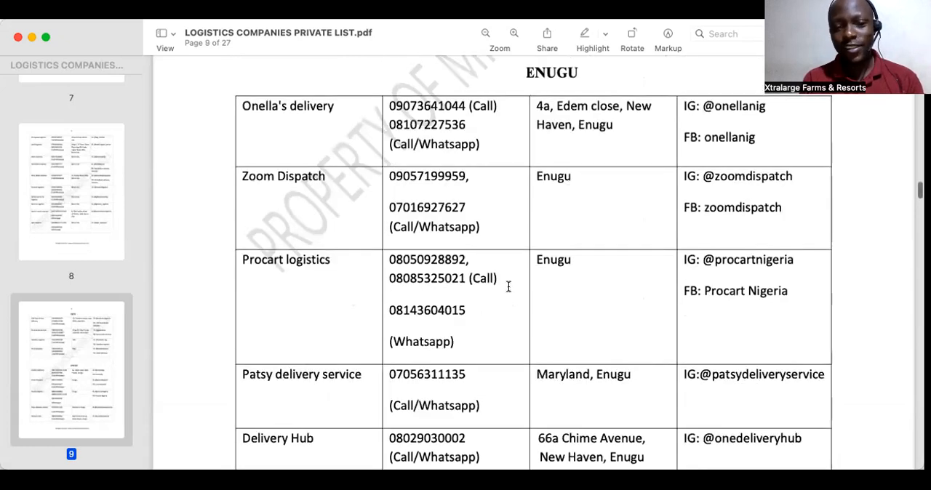
scroll(508, 286, "down", 4)
scroll(509, 287, "down", 1)
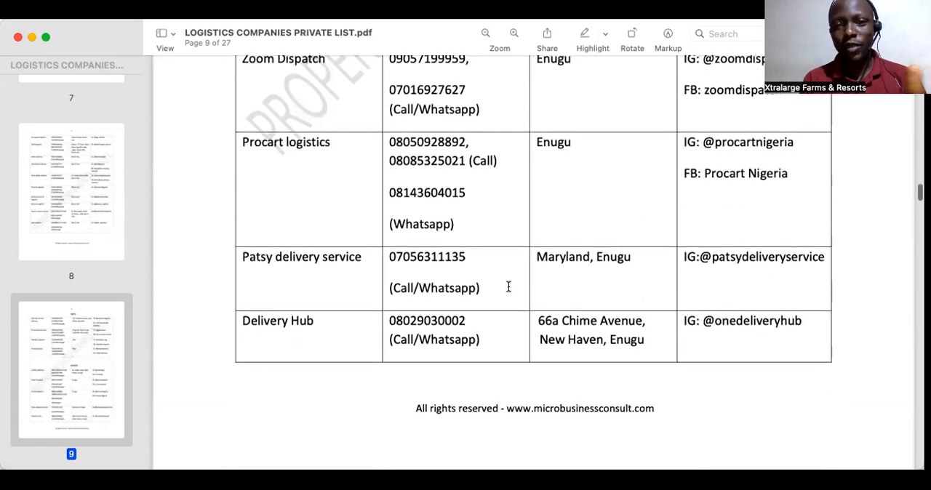
scroll(508, 286, "up", 6)
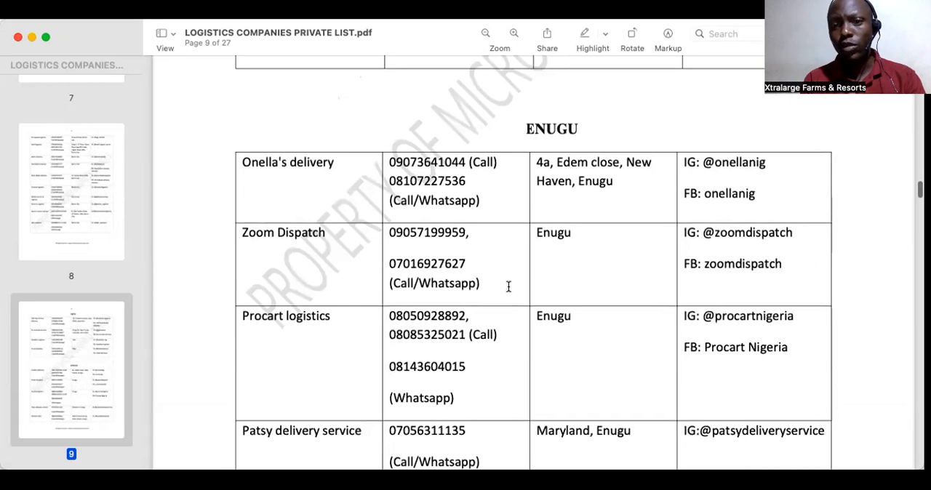
scroll(509, 287, "down", 5)
scroll(508, 287, "down", 2)
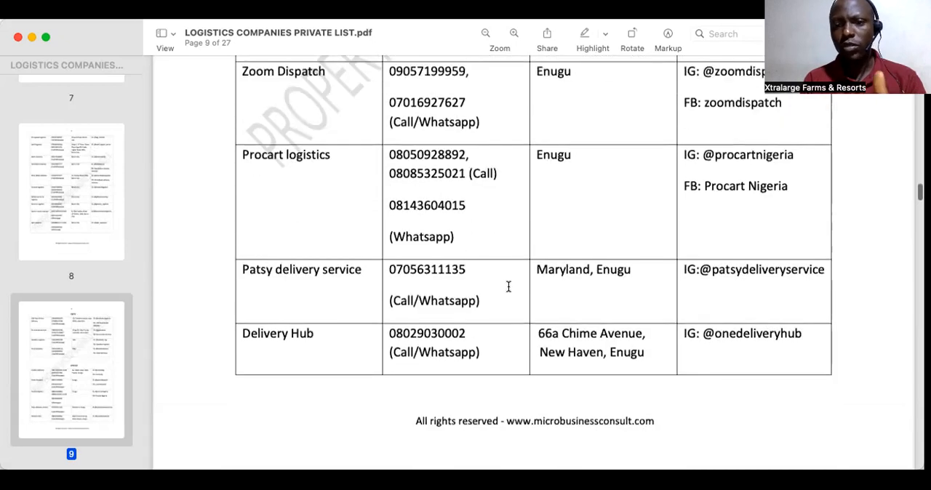
Step: Read the logistics listings from Gombe and Imo through Jigawa, Kaduna and Kano to Birnin Kebbi, checking the towns served
scroll(508, 286, "down", 14)
scroll(508, 286, "down", 3)
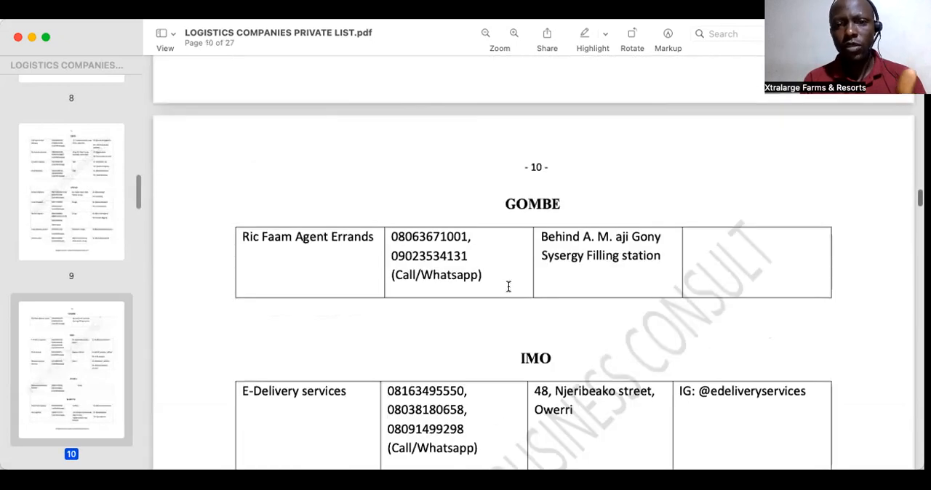
scroll(509, 287, "down", 5)
scroll(509, 287, "down", 7)
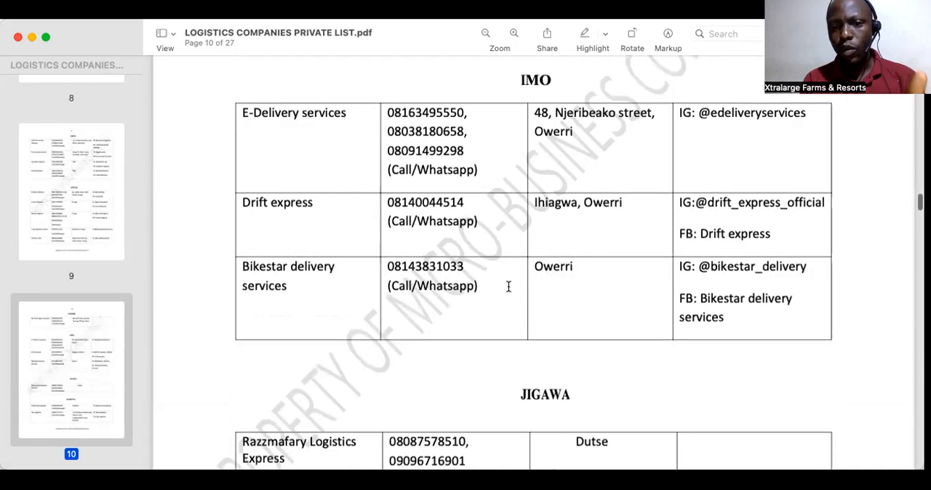
scroll(508, 287, "down", 6)
scroll(508, 287, "down", 4)
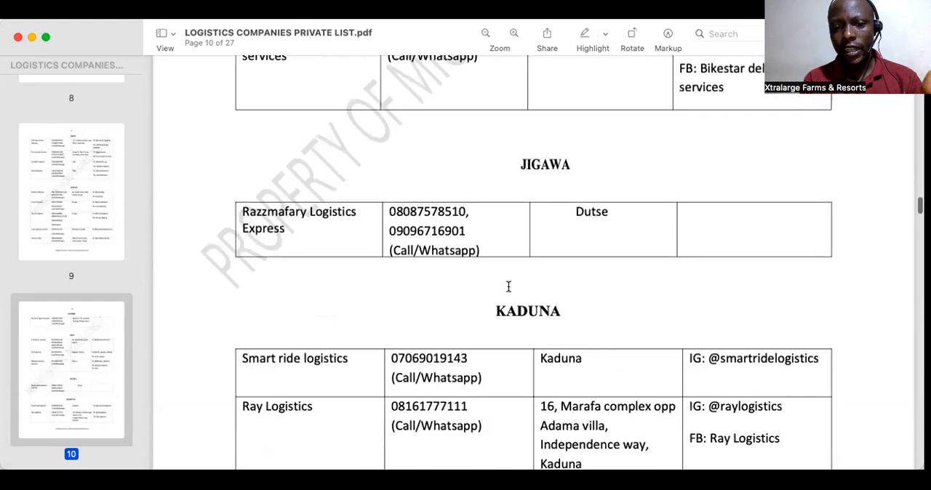
scroll(508, 287, "down", 15)
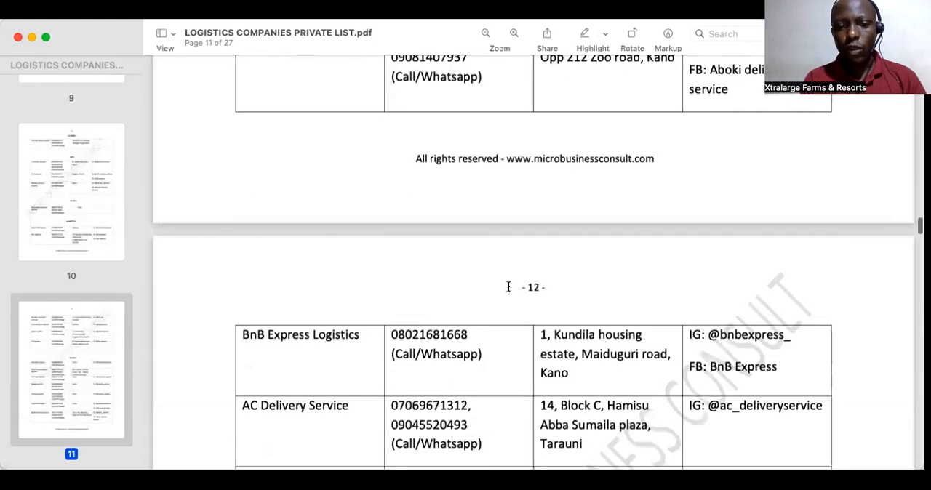
scroll(509, 286, "down", 20)
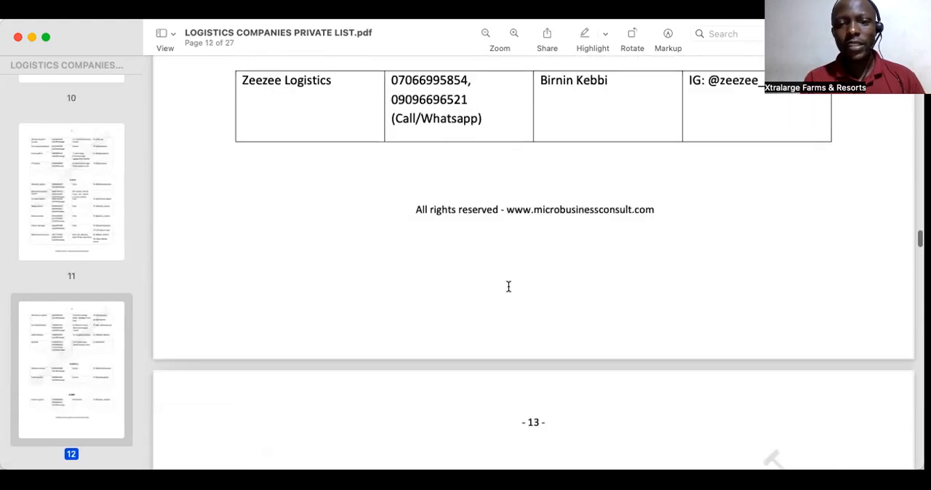
Step: Look through the Lokoja, Kwara and Lagos delivery company entries, continuing to page 18 of the logistics list
scroll(509, 286, "down", 12)
scroll(509, 287, "down", 10)
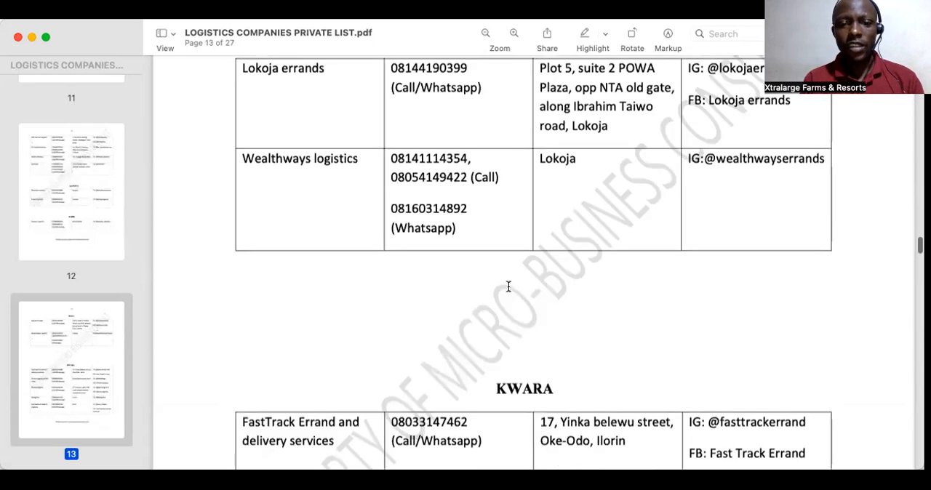
scroll(509, 287, "down", 12)
scroll(508, 286, "down", 10)
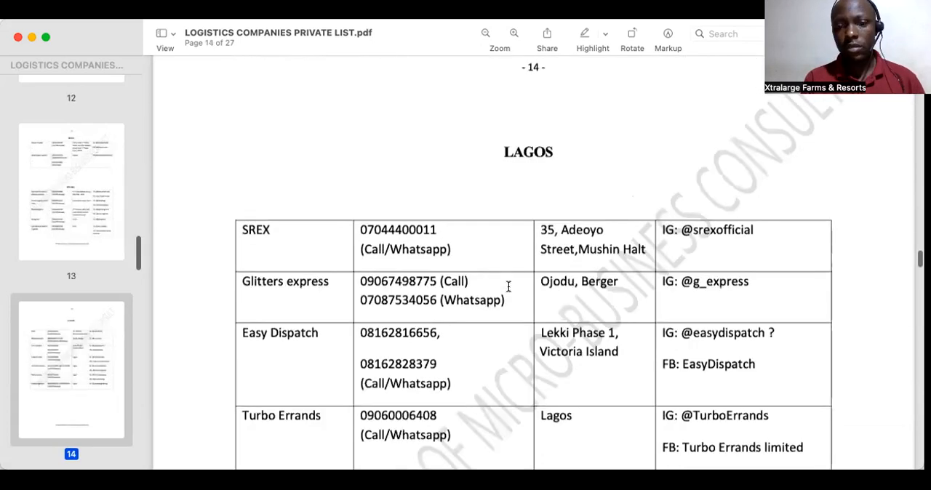
scroll(508, 287, "down", 10)
scroll(508, 287, "down", 12)
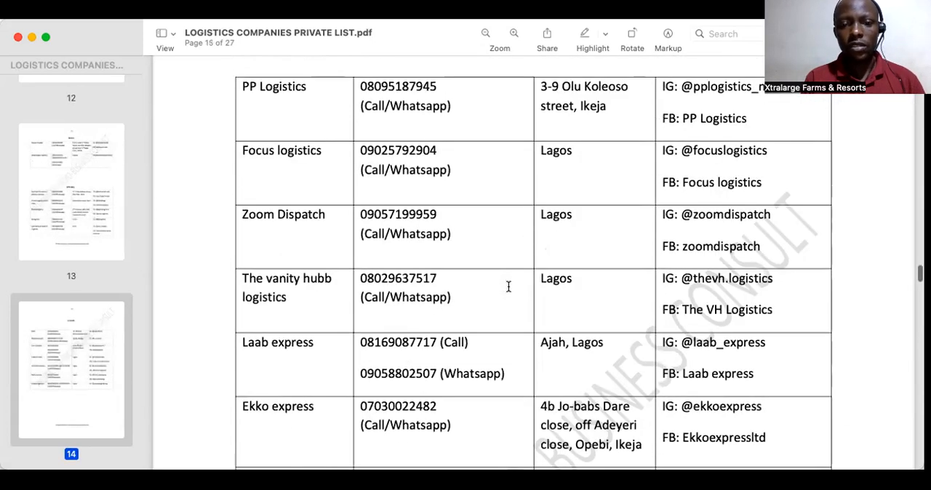
scroll(508, 287, "down", 20)
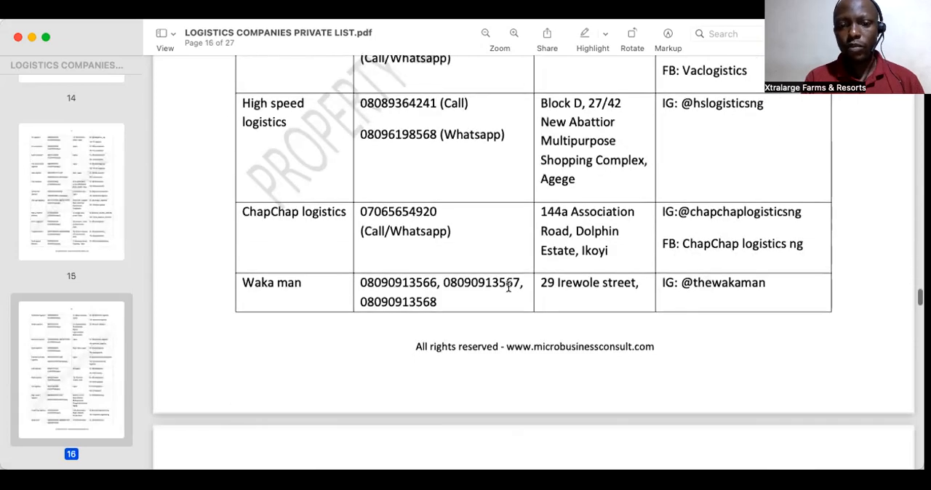
scroll(508, 286, "down", 12)
scroll(508, 287, "down", 10)
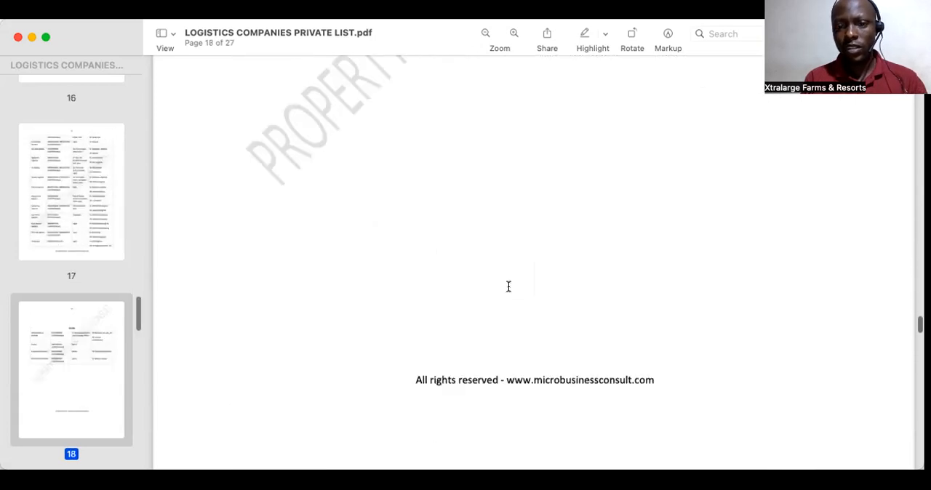
scroll(508, 287, "down", 8)
Step: Switch back to Ads Manager and enter a 10 km targeting radius for Ibadan, Oyo State
left_click(542, 27)
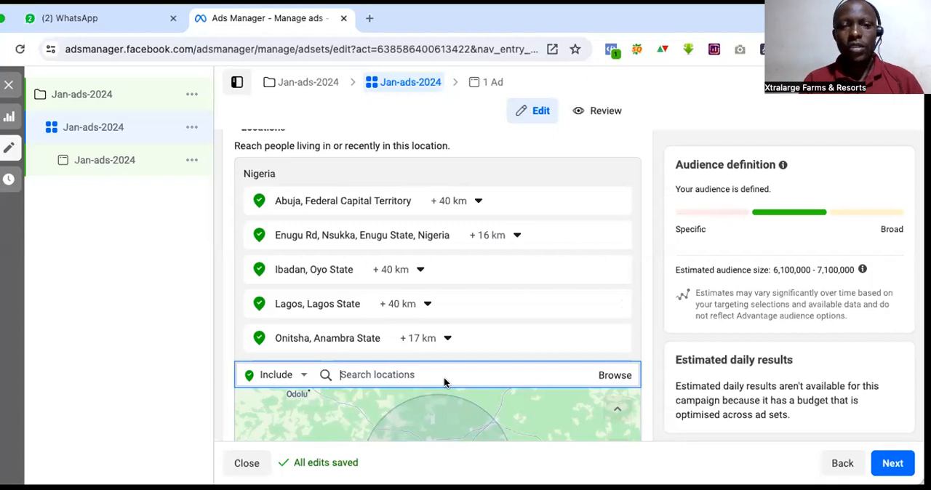
scroll(444, 384, "down", 1)
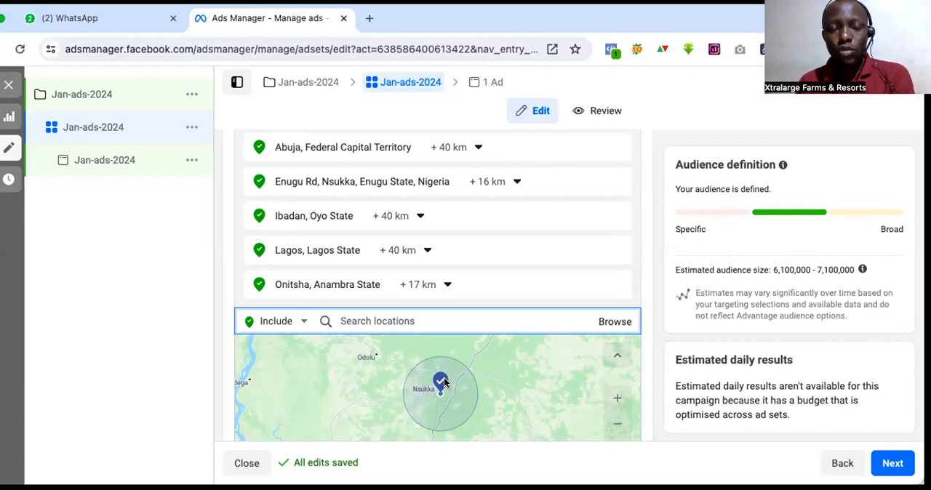
left_click(419, 218)
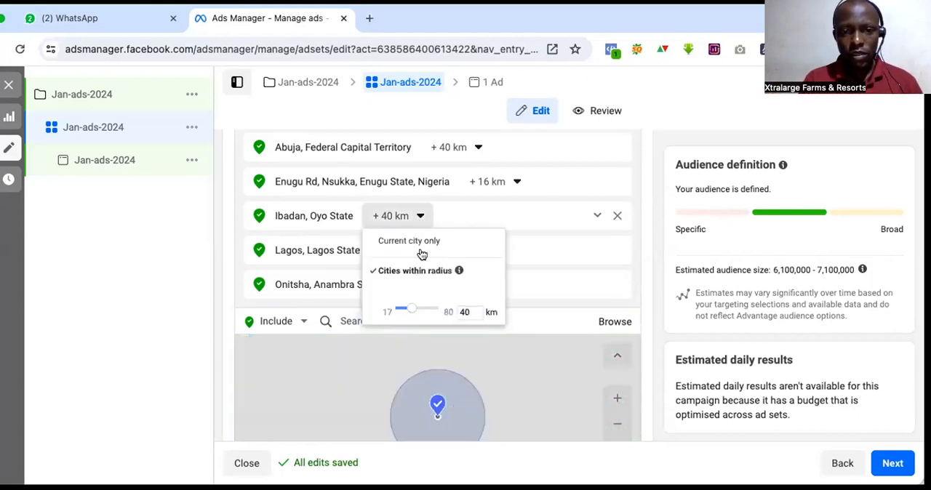
double_click(464, 312)
type("10")
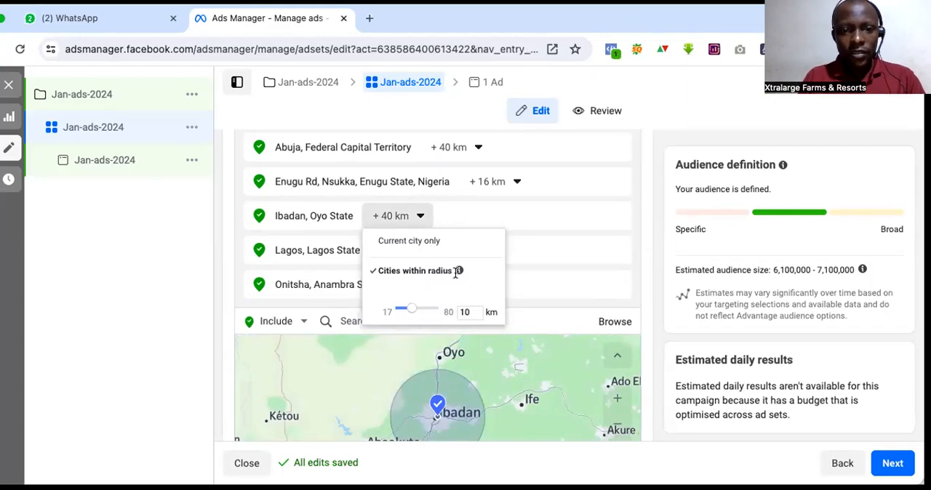
left_click(516, 329)
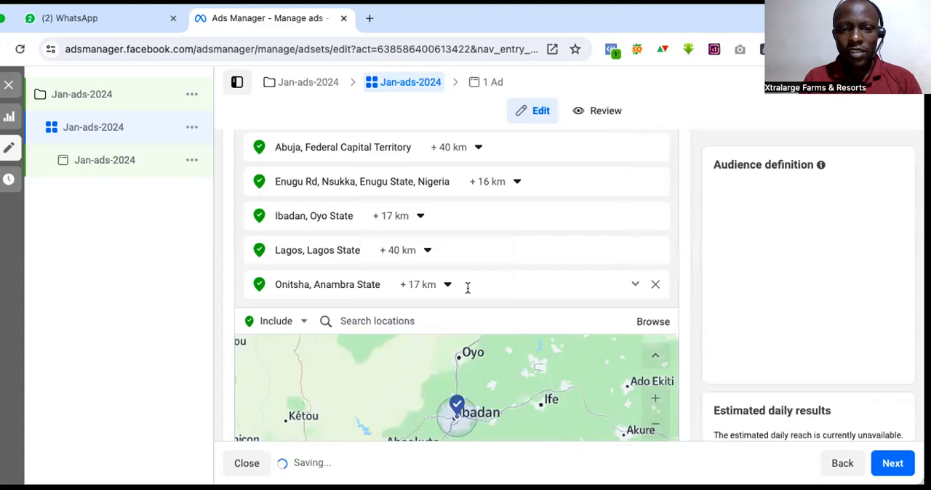
Step: Enter 10 km as the targeting radius for Lagos, Lagos State
left_click(428, 251)
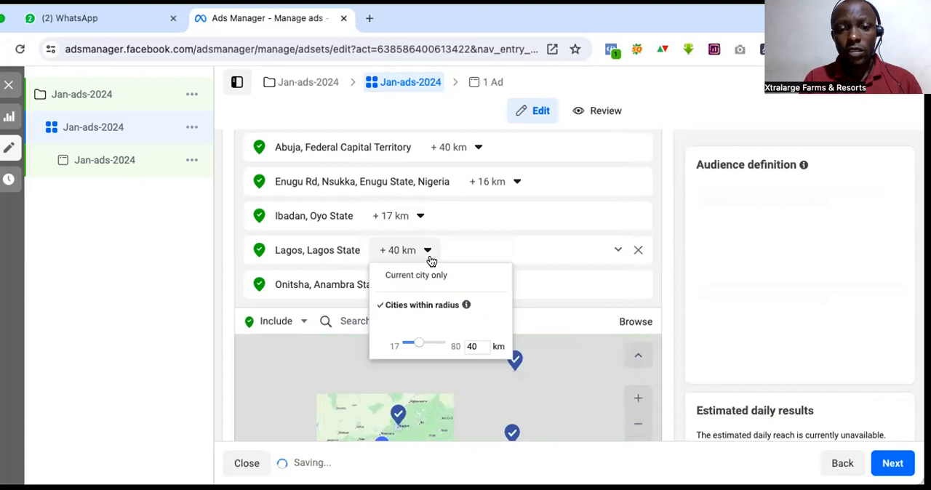
left_click_drag(487, 346, 459, 346)
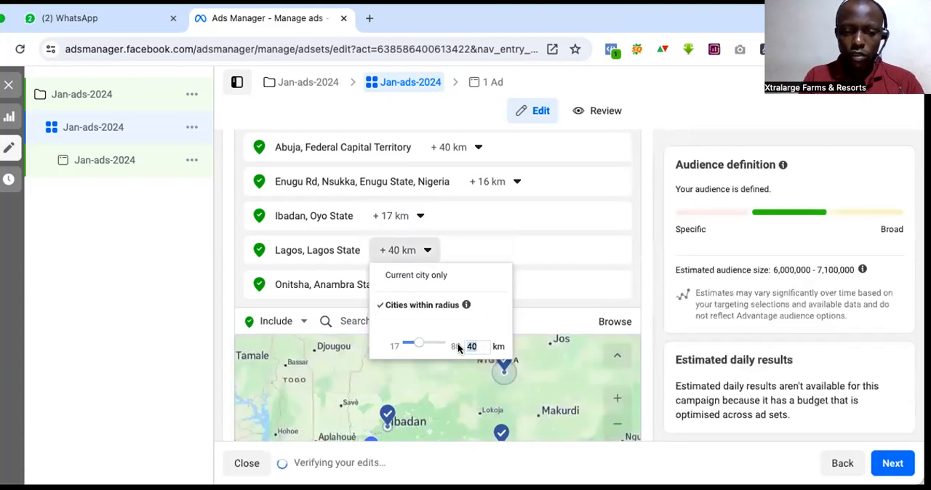
type("10")
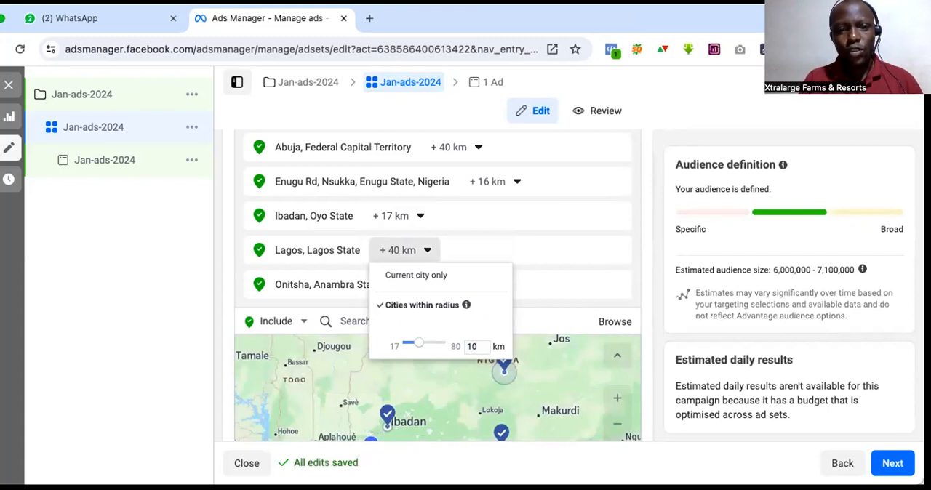
left_click(627, 318)
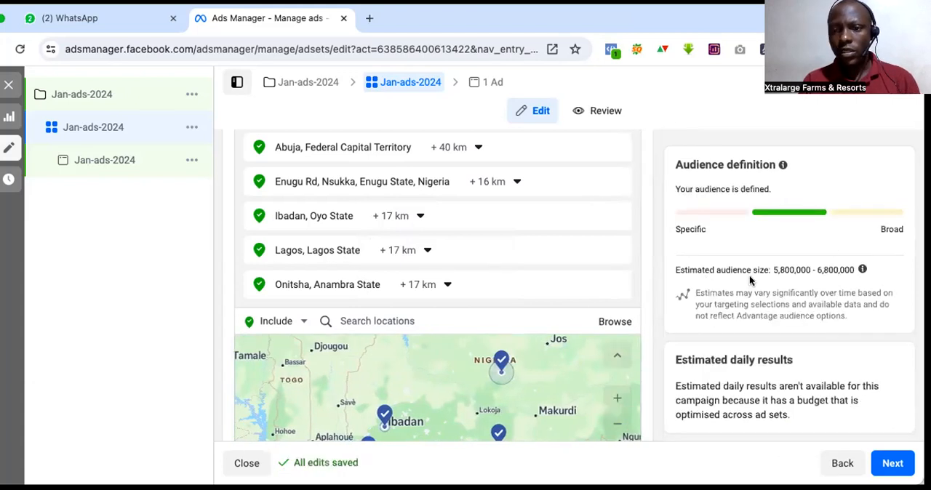
Step: Review the estimated audience size, the location map, and the age, gender, detailed targeting, language and placement settings
scroll(751, 280, "down", 1)
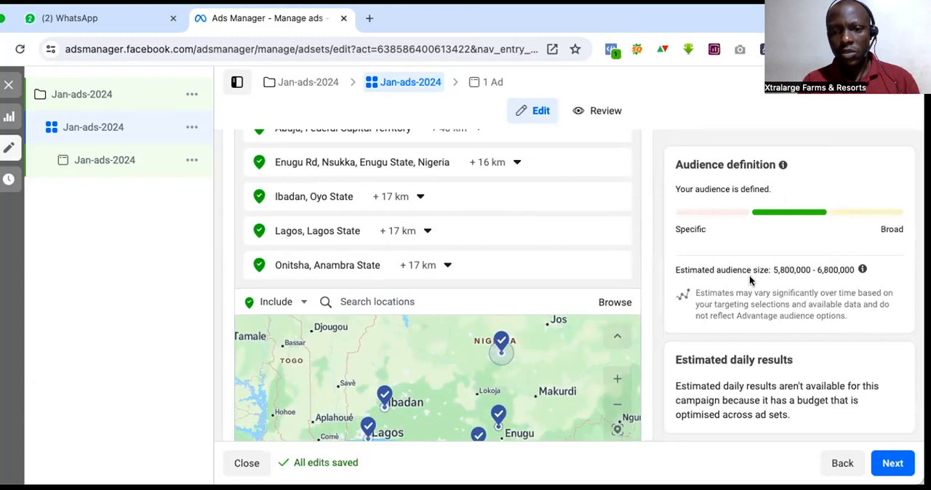
scroll(749, 275, "down", 3)
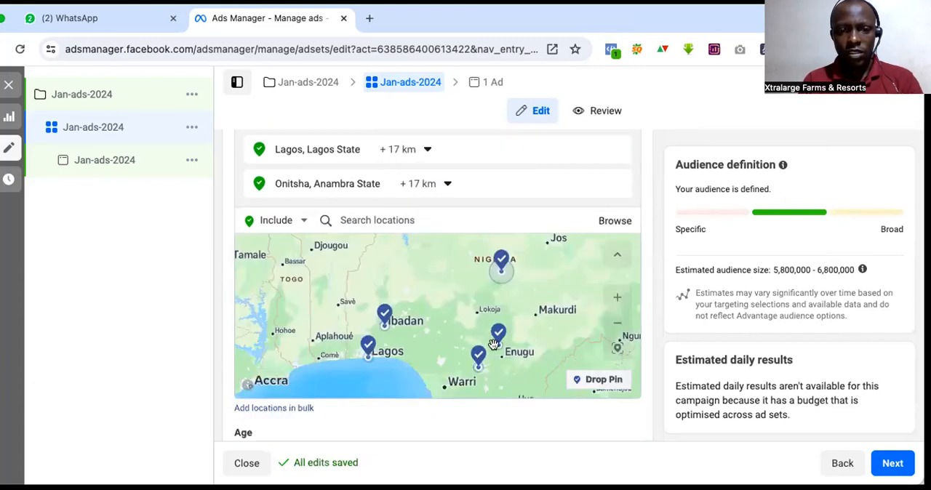
scroll(578, 374, "down", 5)
scroll(343, 218, "up", 1)
scroll(472, 288, "down", 1)
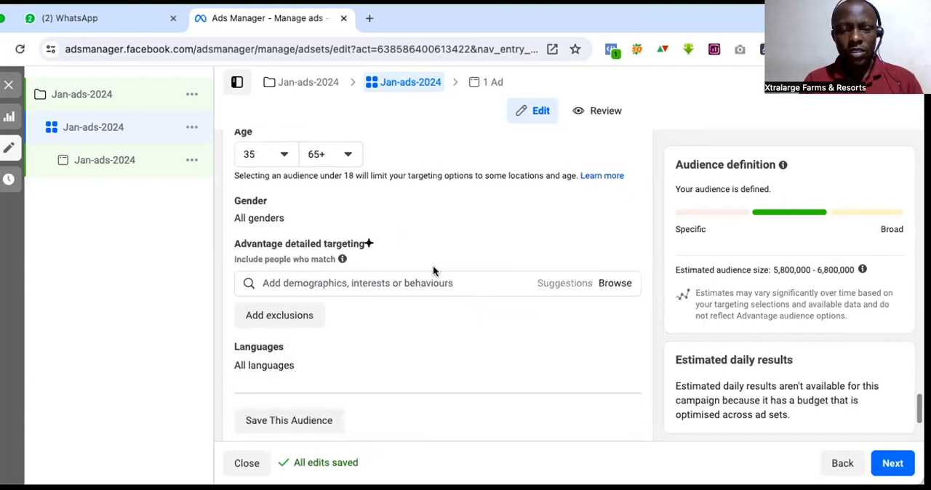
scroll(433, 271, "down", 4)
scroll(432, 270, "up", 3)
scroll(432, 270, "down", 3)
scroll(330, 266, "up", 1)
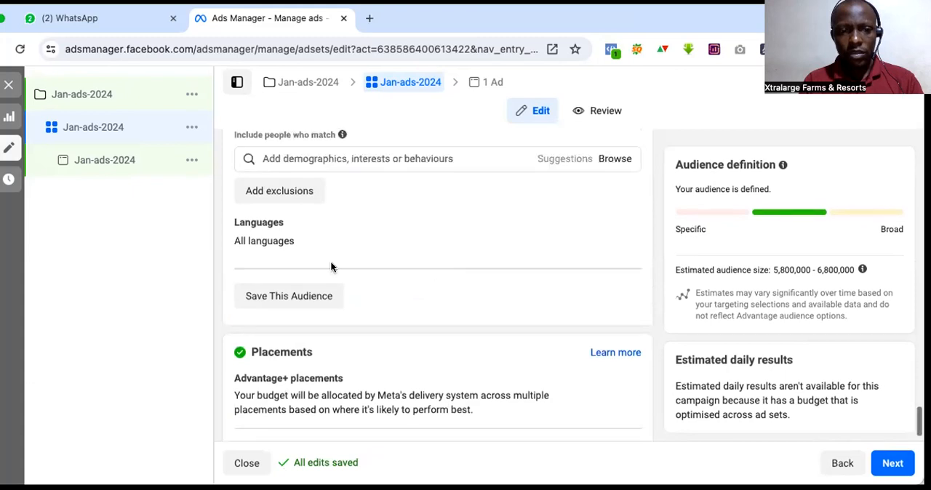
scroll(320, 267, "up", 1)
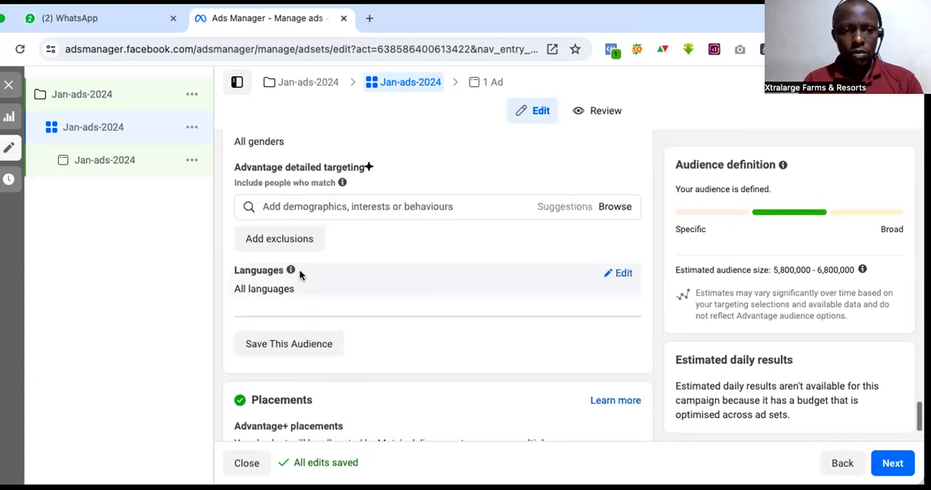
Step: Save the audience under the name Jan-ads-2024 and dismiss the notice about detailed targeting and lookalikes
left_click(284, 344)
left_click_drag(466, 204, 329, 198)
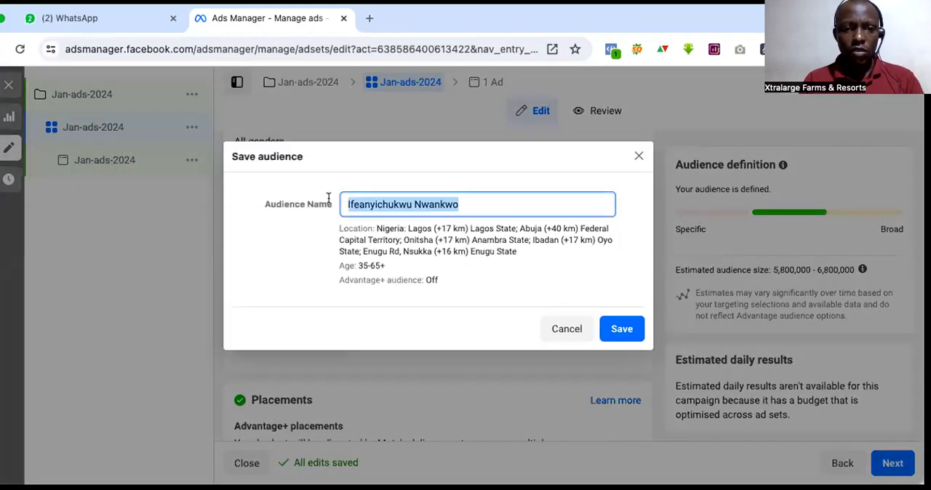
type("Jan-ads-2024")
left_click(614, 329)
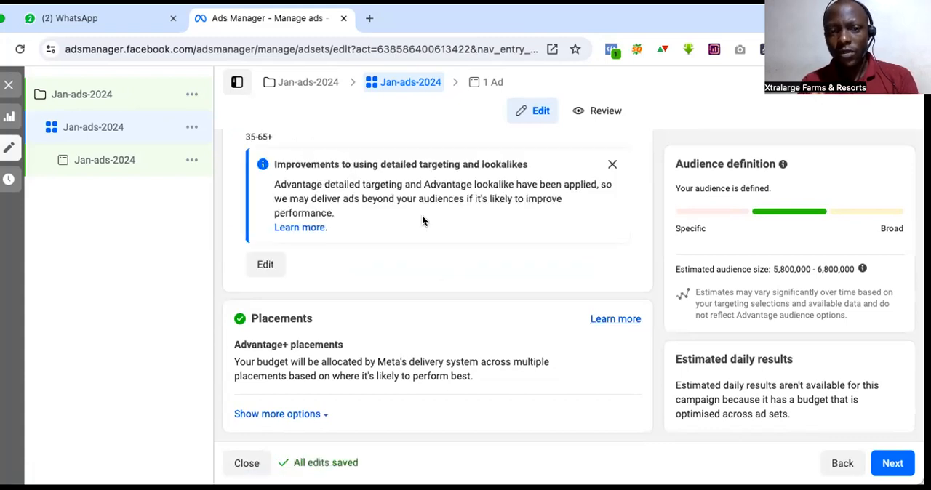
left_click(612, 165)
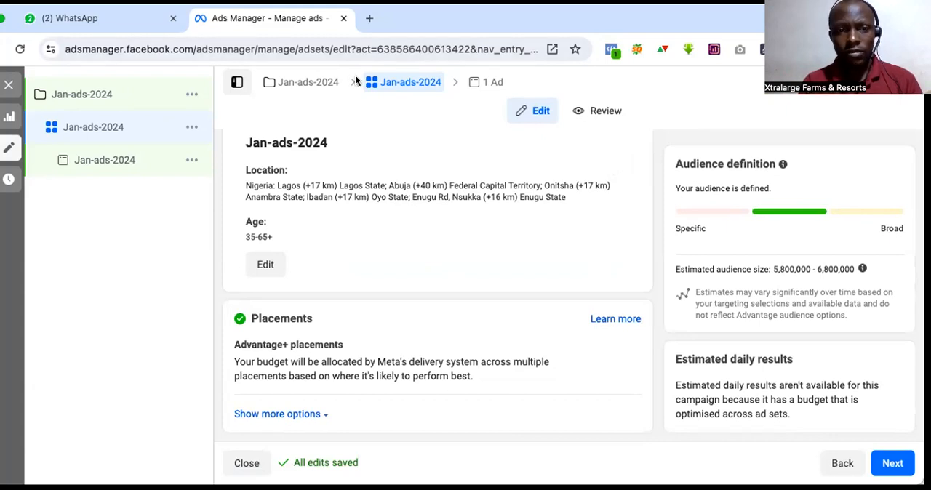
Step: Check the ad set's schedule and WhatsApp destination, continue to the ad level and turn on the ad preview
scroll(392, 210, "up", 5)
scroll(391, 210, "up", 8)
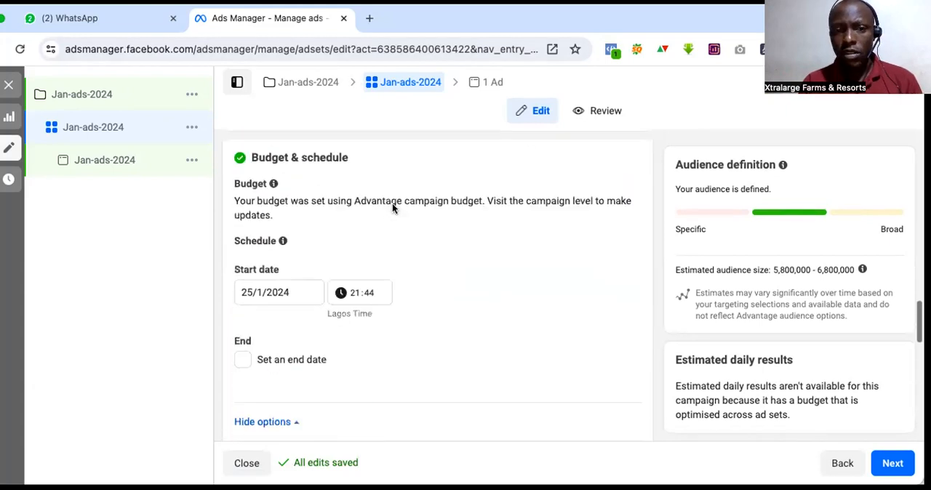
scroll(392, 210, "up", 5)
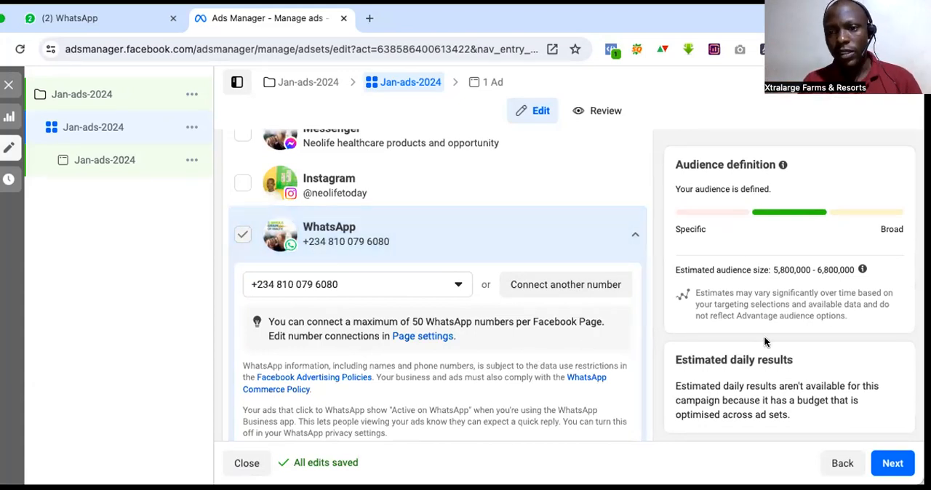
scroll(763, 336, "down", 3)
left_click(892, 466)
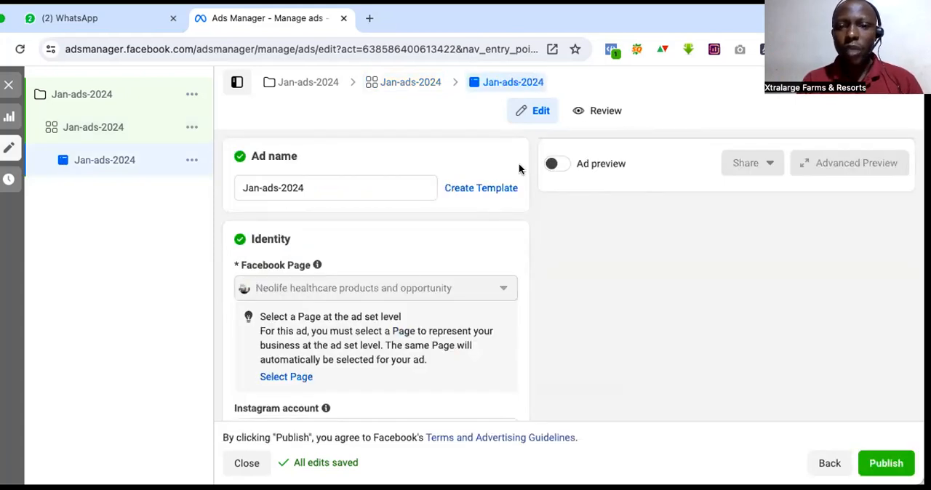
left_click(552, 165)
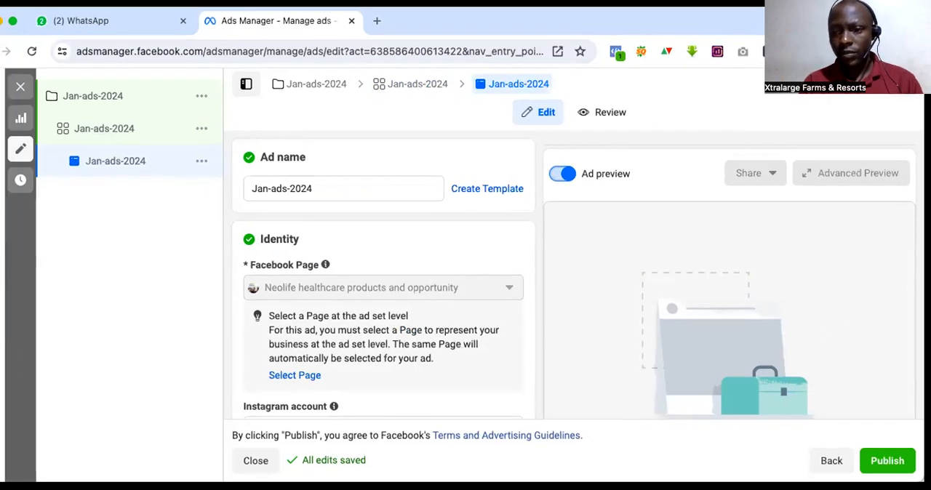
Step: Check the ad's Facebook Page and Instagram account, and open the Page selection at the ad set level
scroll(333, 353, "down", 1)
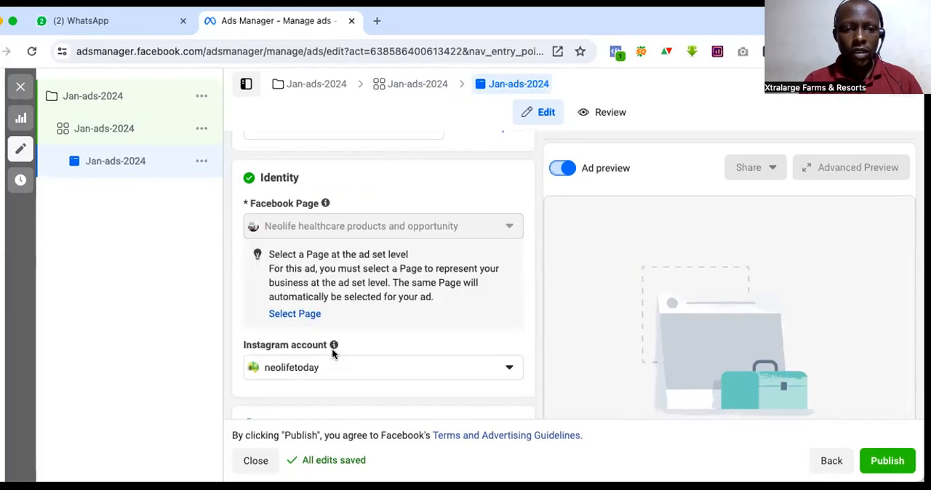
scroll(333, 353, "down", 4)
scroll(333, 353, "up", 2)
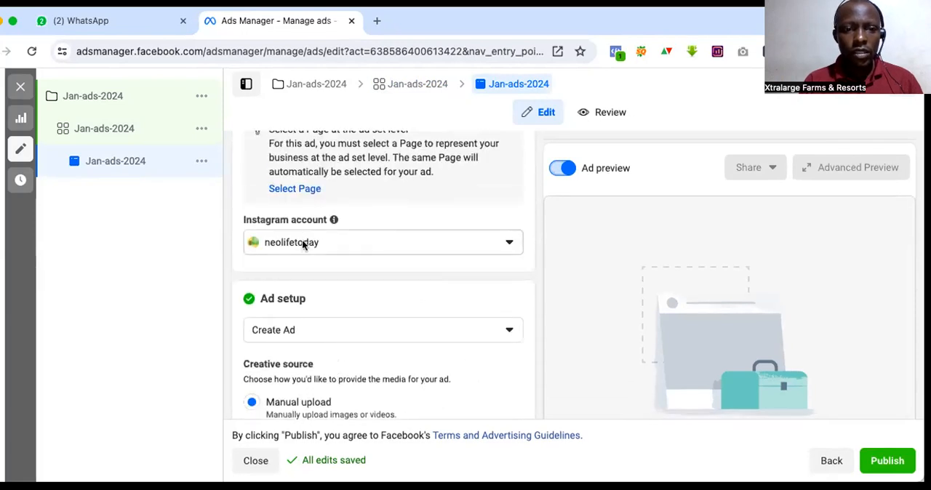
scroll(301, 244, "up", 1)
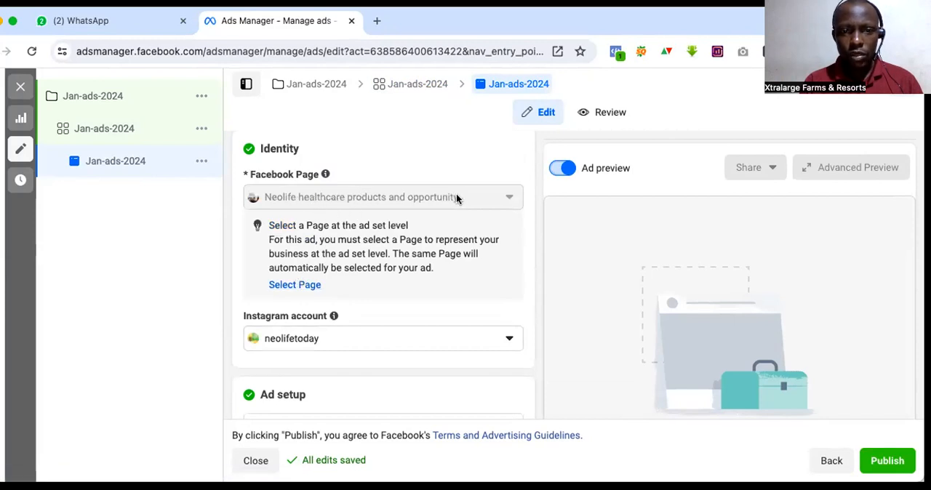
left_click(294, 285)
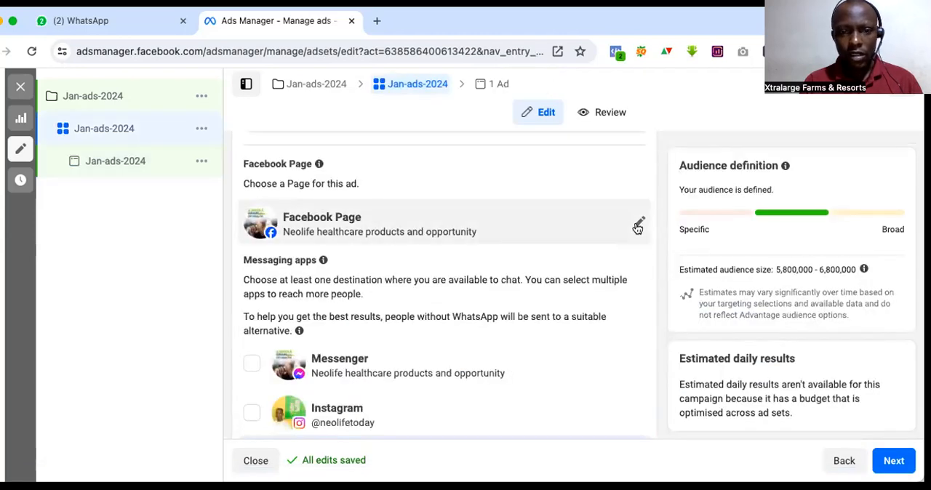
Step: Choose Neolife healthcare products and opportunity as the ad set's Facebook Page and dismiss the saved audience's notice about detailed targeting and lookalikes
left_click(637, 228)
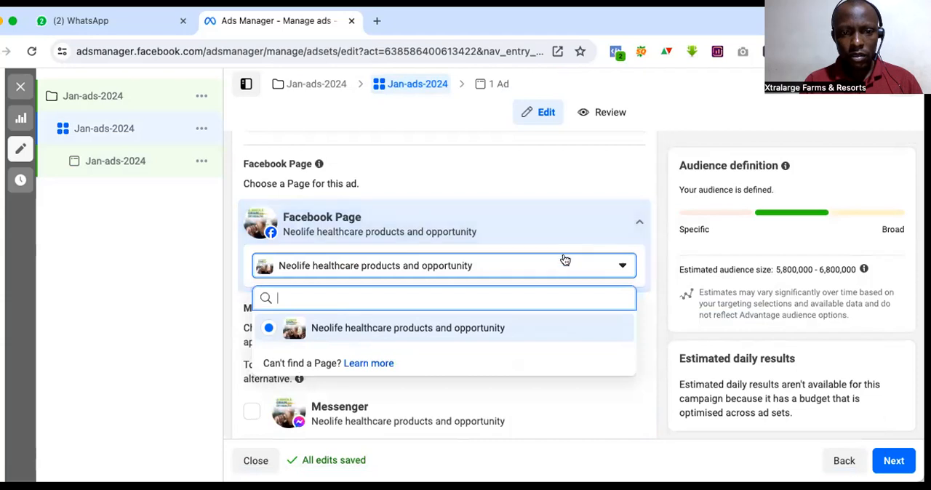
left_click(424, 328)
scroll(425, 323, "down", 2)
scroll(424, 322, "down", 6)
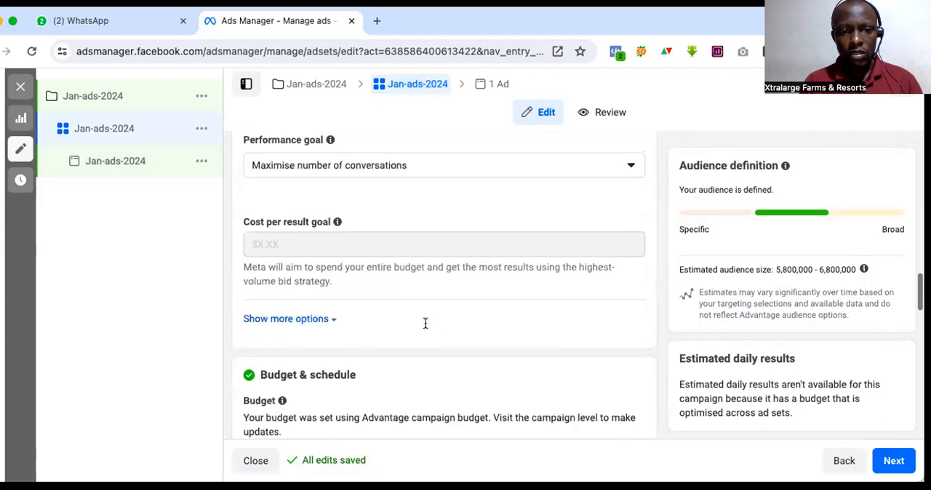
scroll(425, 323, "down", 10)
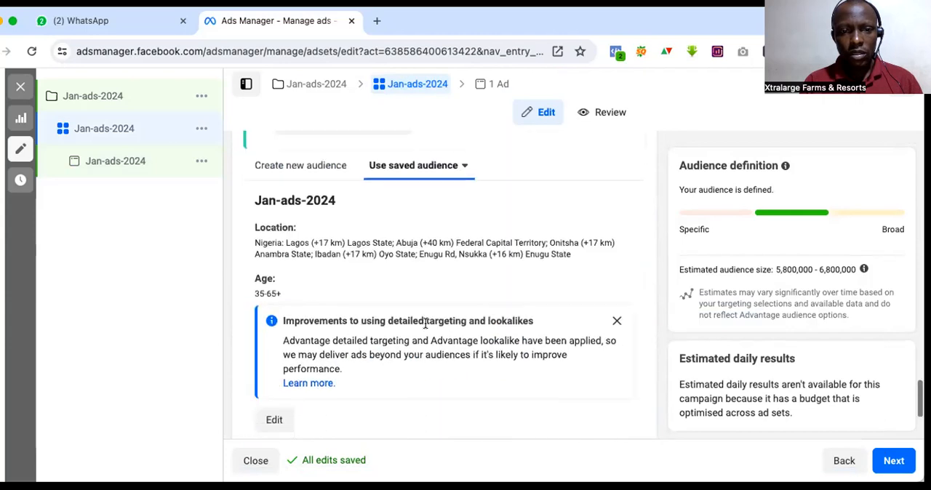
scroll(425, 323, "down", 1)
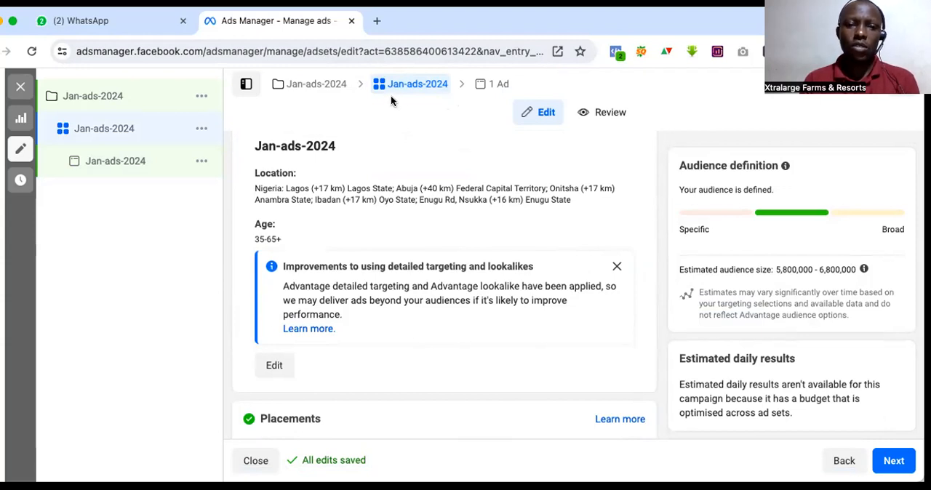
left_click(616, 268)
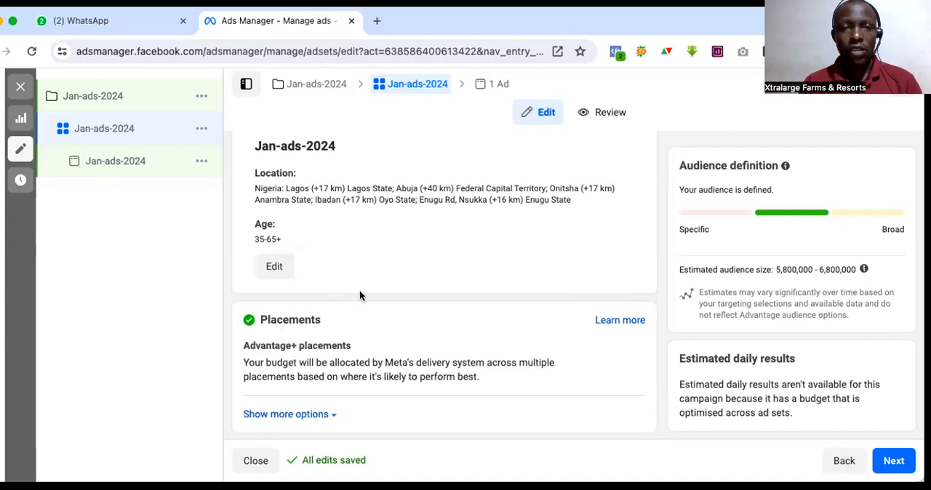
Step: Continue to the ad level and check the ad's identity, creative source, format and multi-advertiser settings
scroll(351, 218, "down", 1)
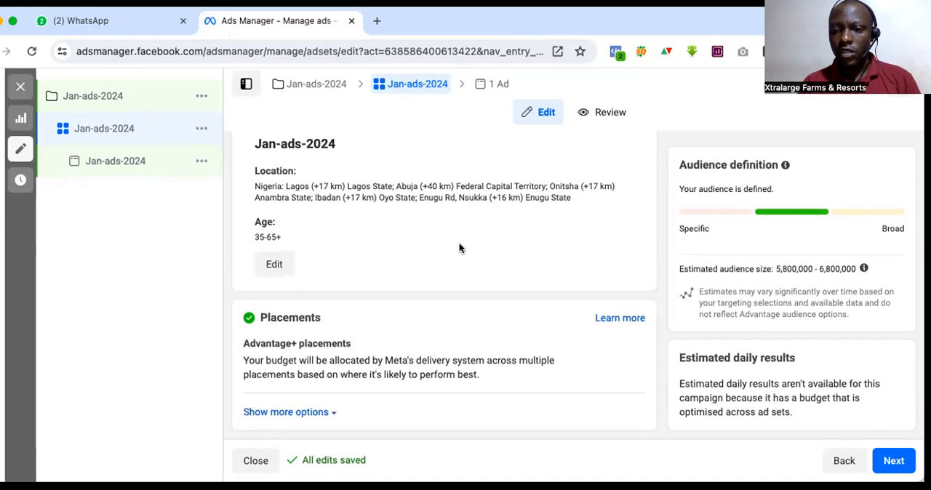
left_click(892, 460)
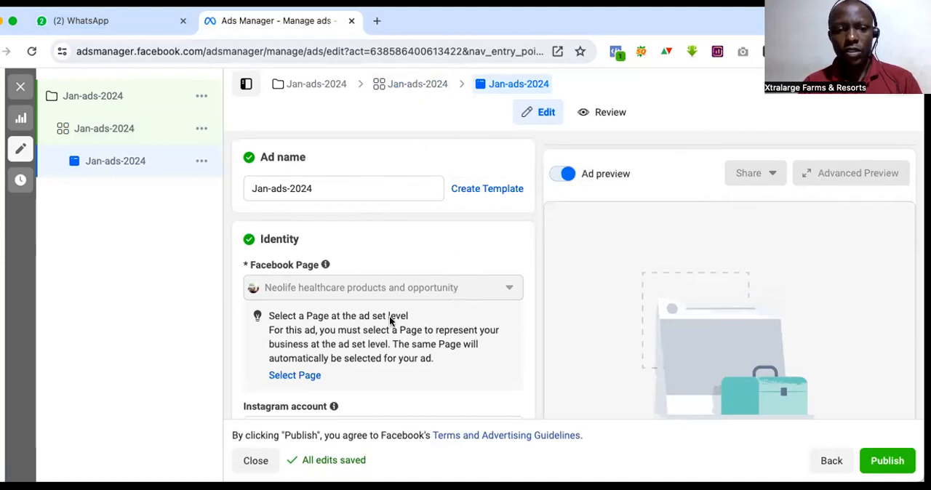
scroll(389, 321, "down", 2)
scroll(389, 321, "down", 5)
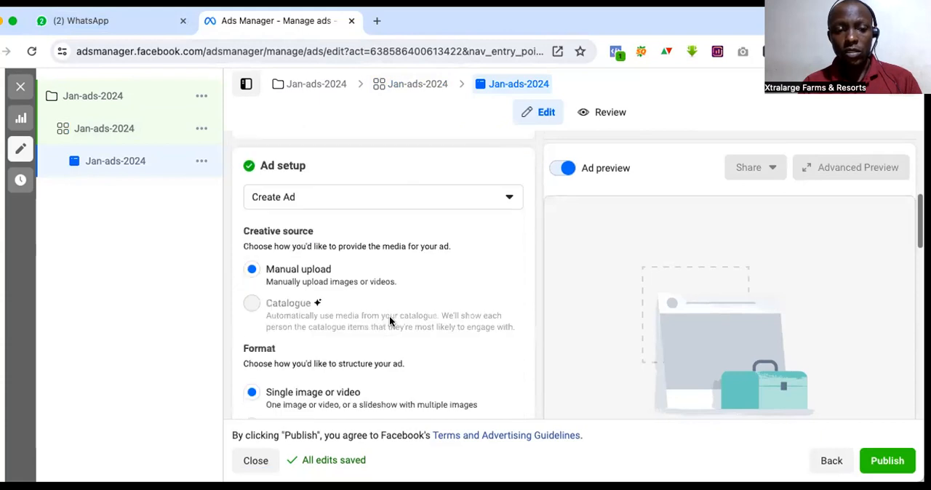
scroll(389, 321, "down", 4)
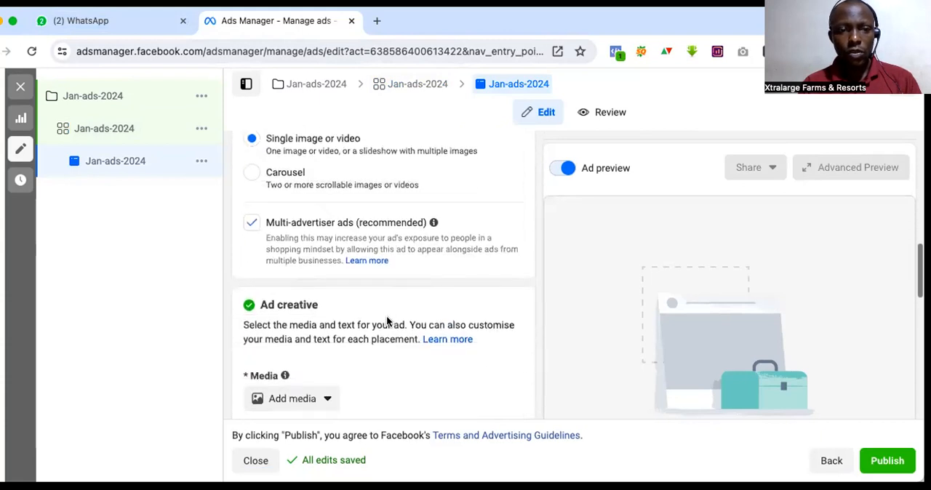
scroll(385, 320, "up", 1)
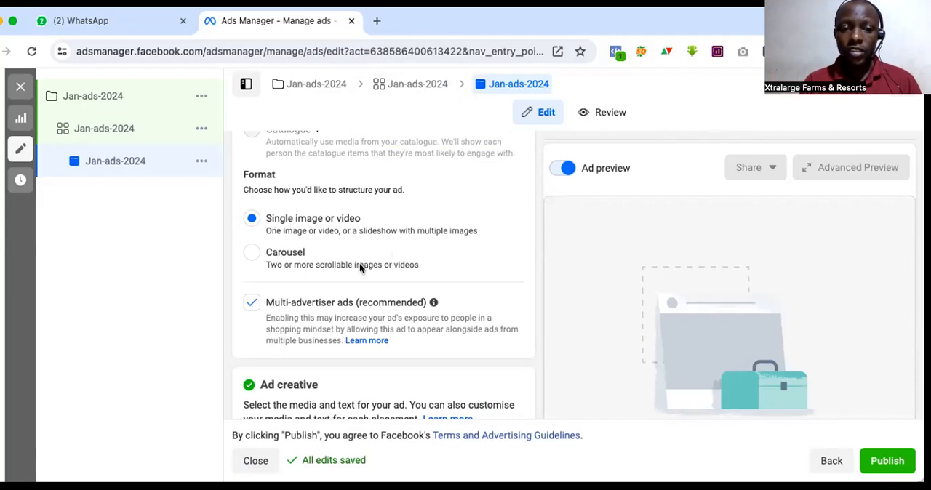
Step: Start adding an image to the ad creative and upload the WhatsApp image file to the account's media
scroll(359, 266, "down", 2)
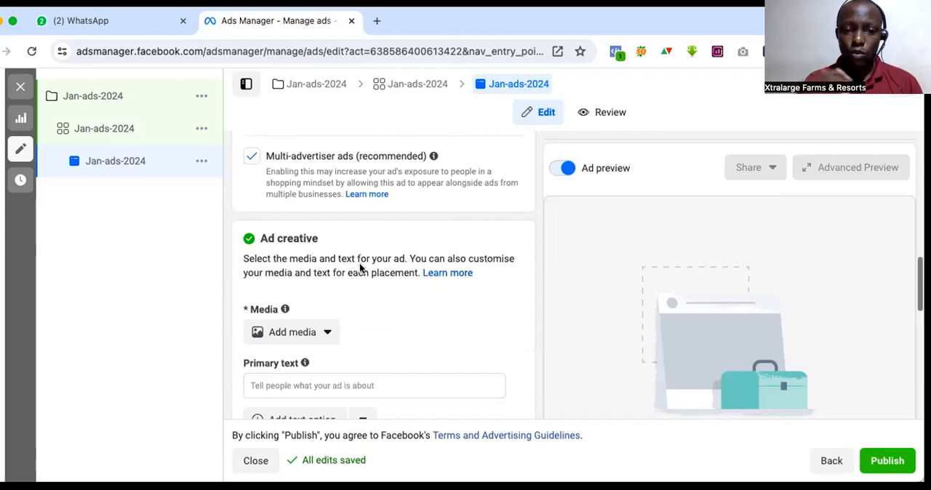
scroll(363, 330, "down", 1)
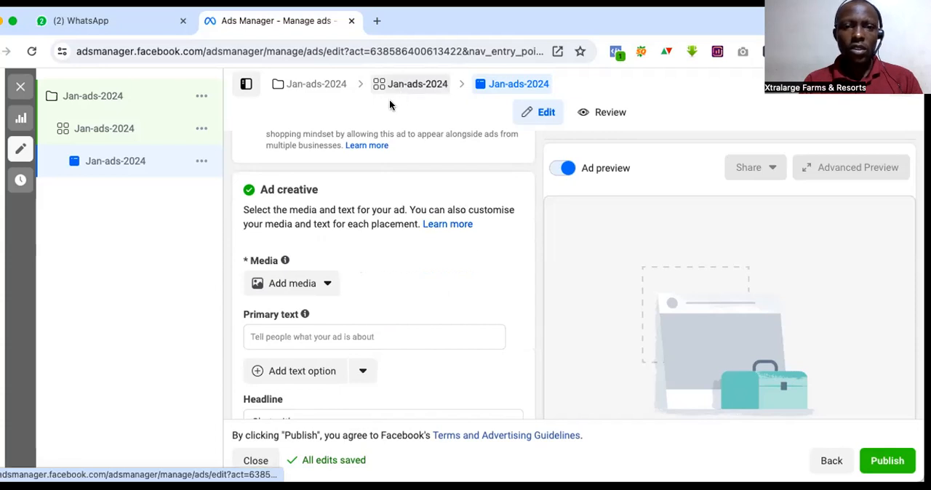
left_click(291, 283)
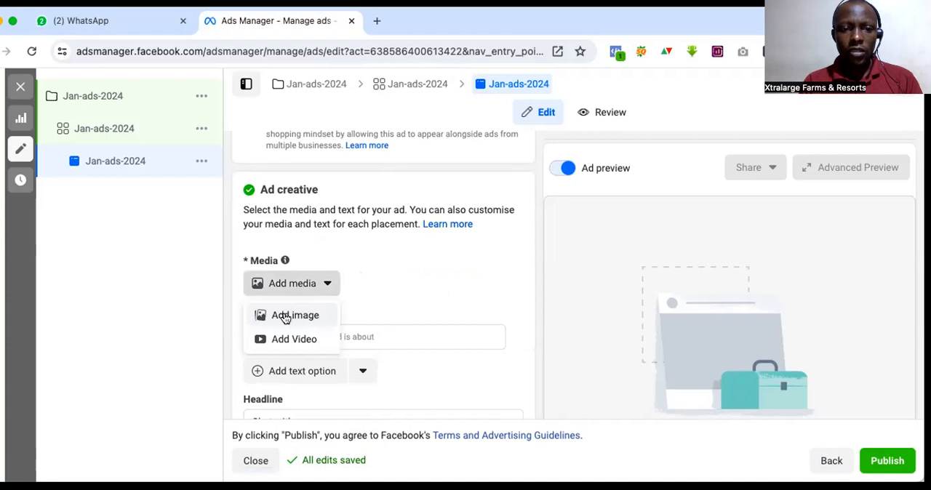
left_click(285, 317)
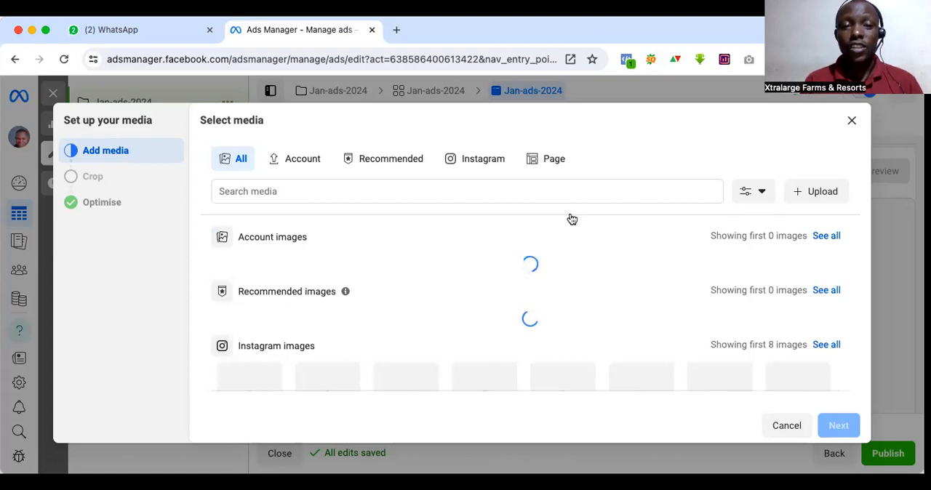
left_click(811, 193)
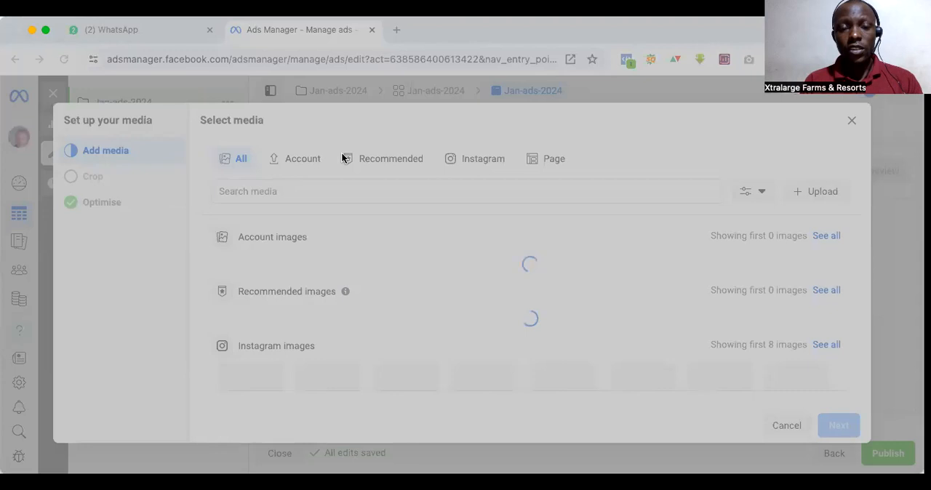
left_click(528, 303)
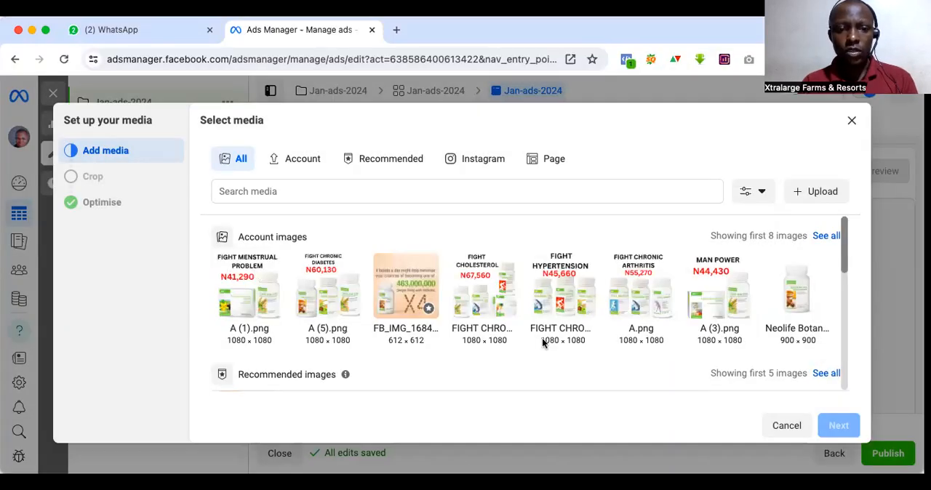
scroll(541, 343, "down", 2)
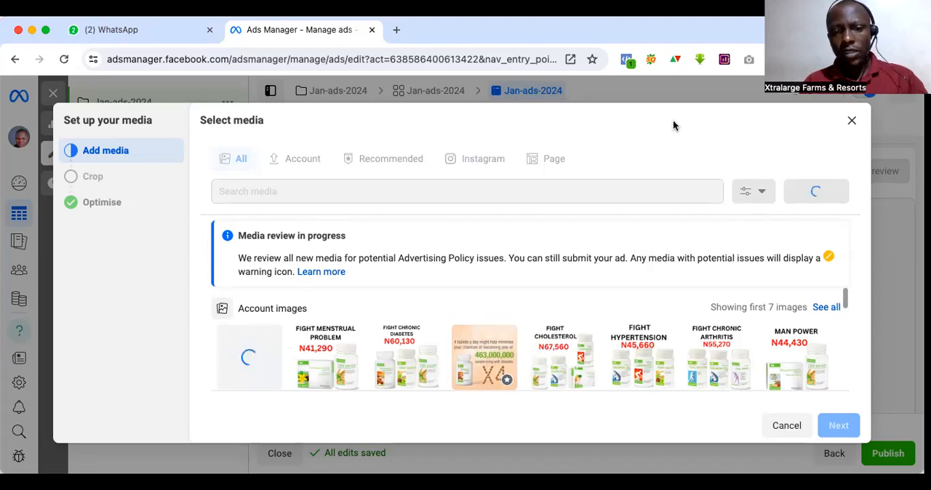
scroll(509, 301, "down", 1)
scroll(598, 324, "up", 1)
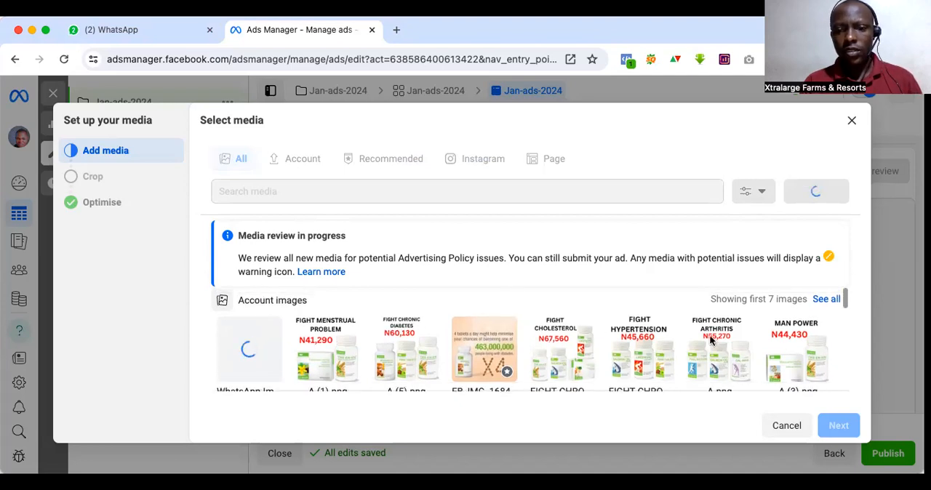
scroll(653, 367, "down", 1)
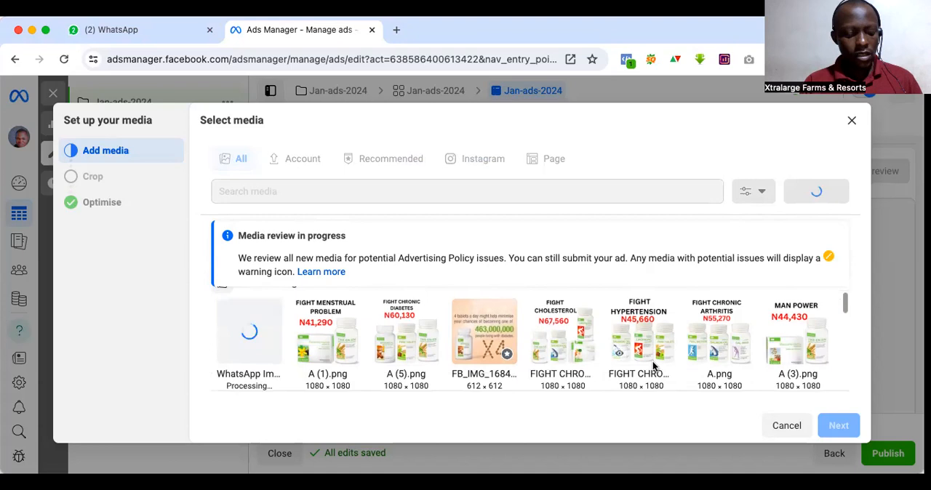
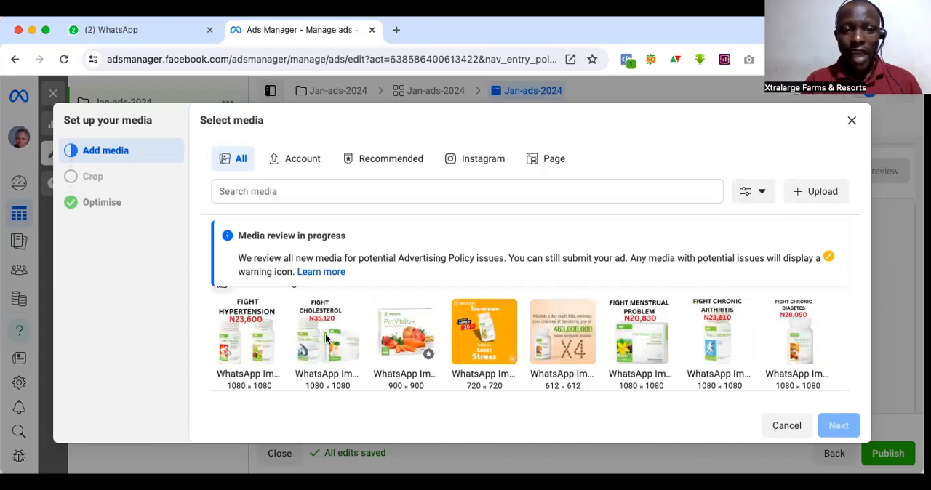
left_click(306, 352)
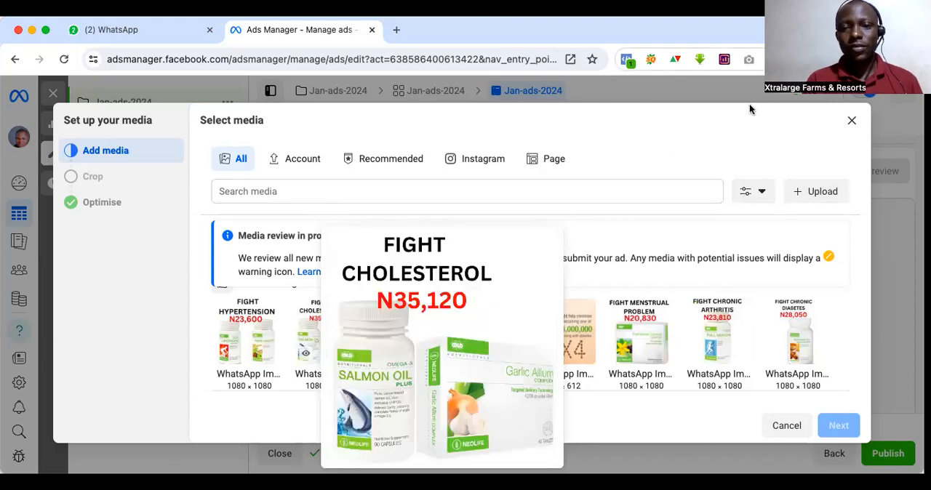
left_click(398, 30)
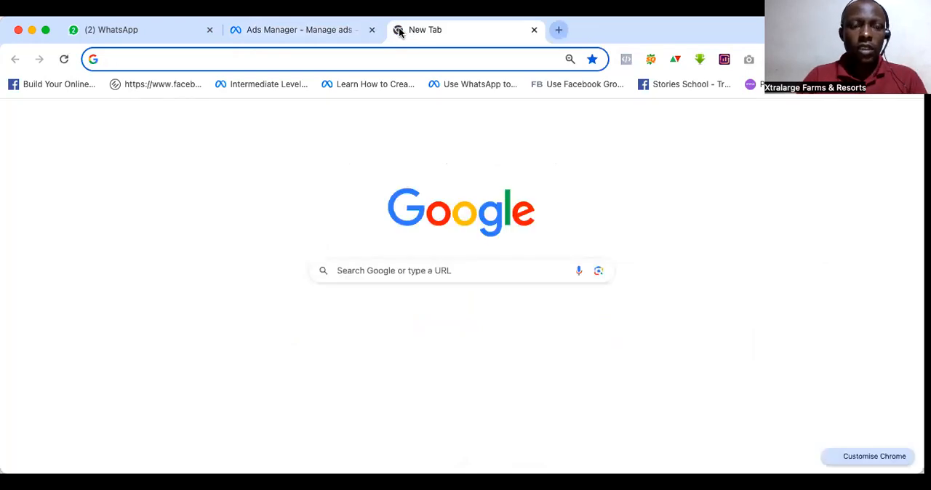
type("sho")
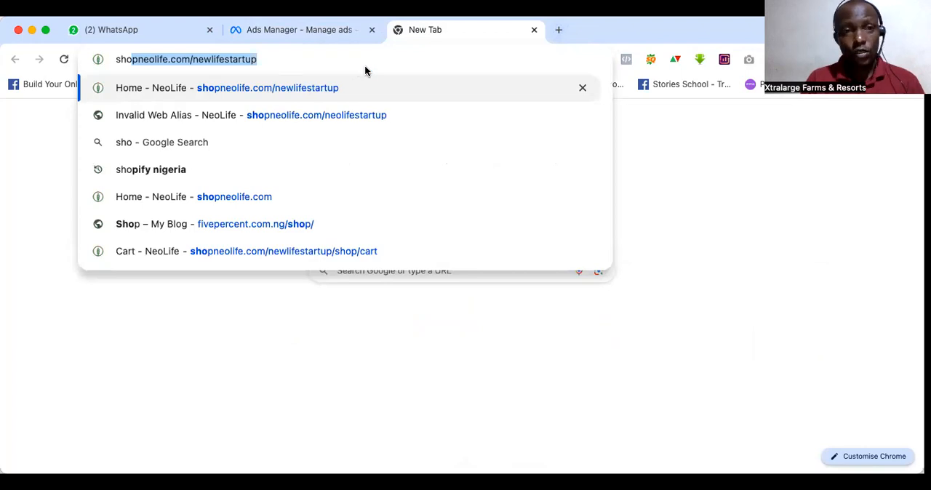
key("Return")
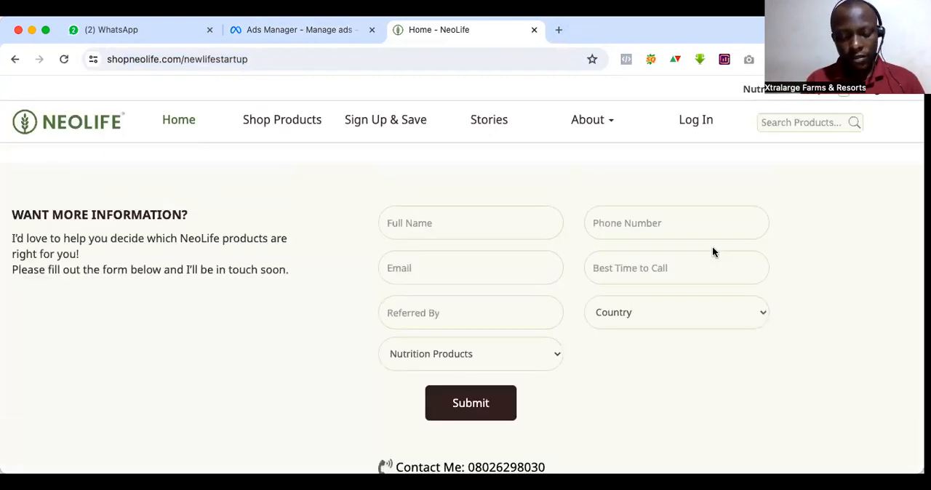
left_click(269, 127)
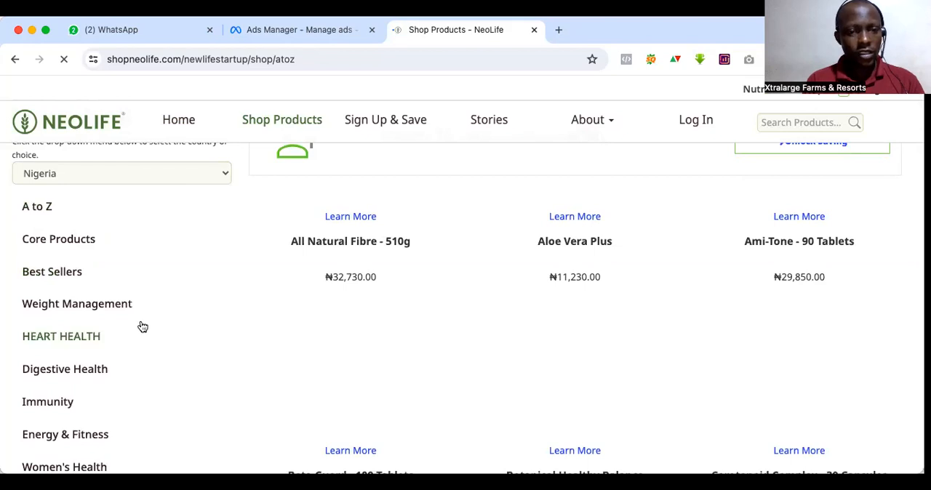
Step: Show the Heart Health category of the Nigerian product shop
scroll(143, 326, "down", 2)
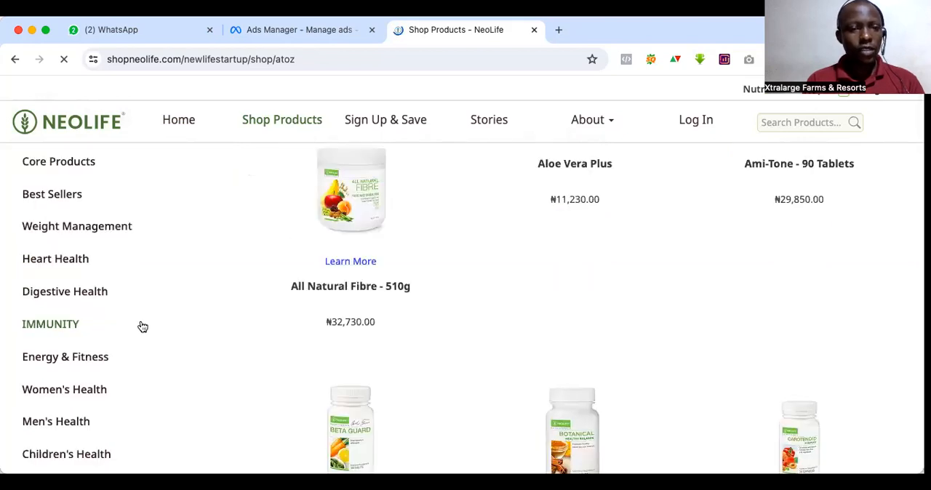
left_click(80, 261)
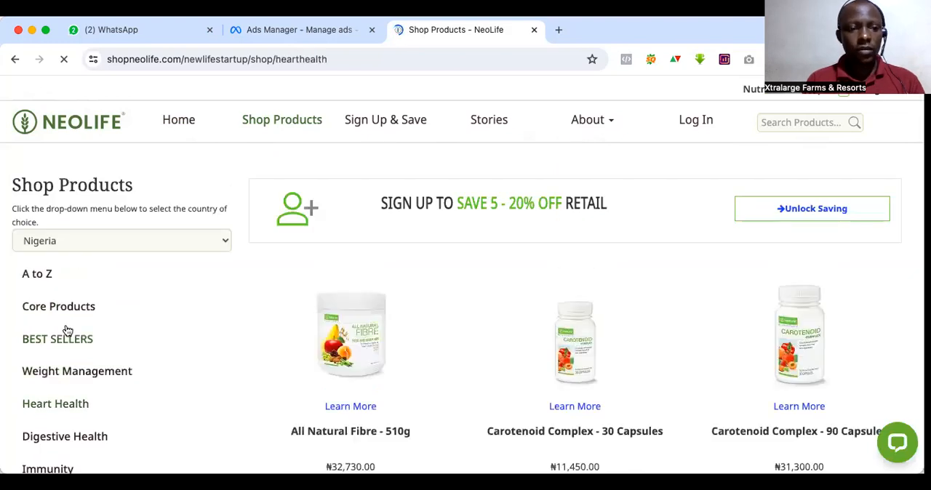
left_click(58, 406)
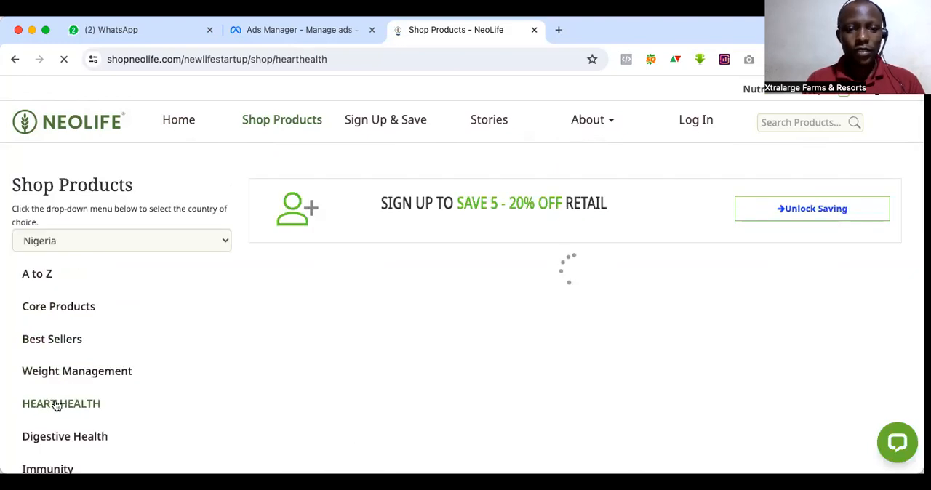
Step: Examine the heart health products and their prices, including the items pictured in the ad images
scroll(477, 323, "down", 6)
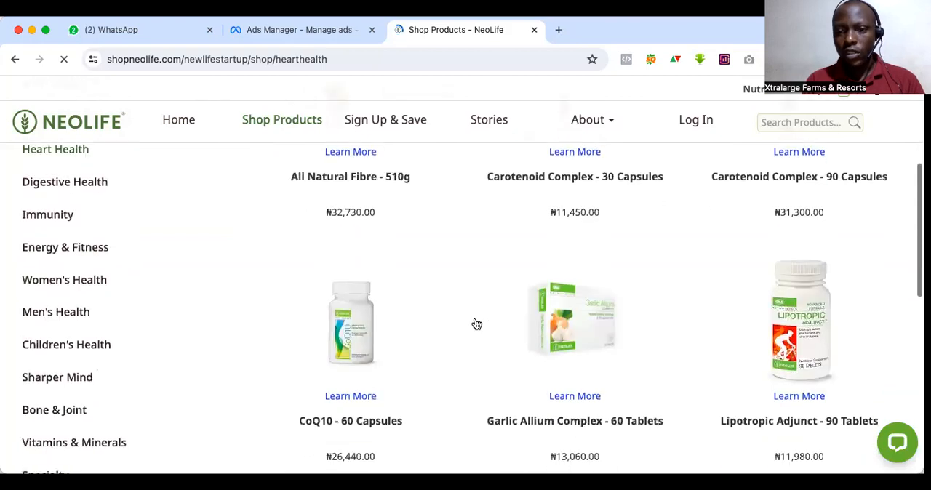
scroll(476, 323, "down", 1)
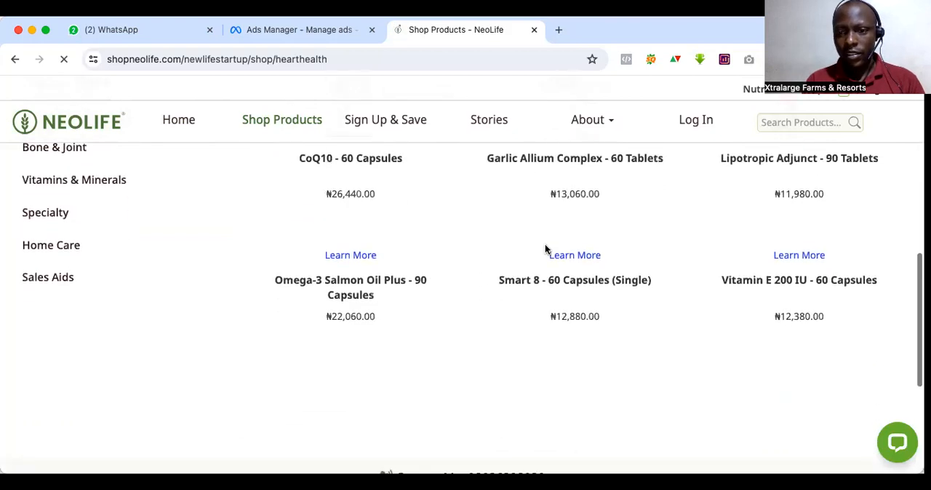
scroll(546, 317, "down", 2)
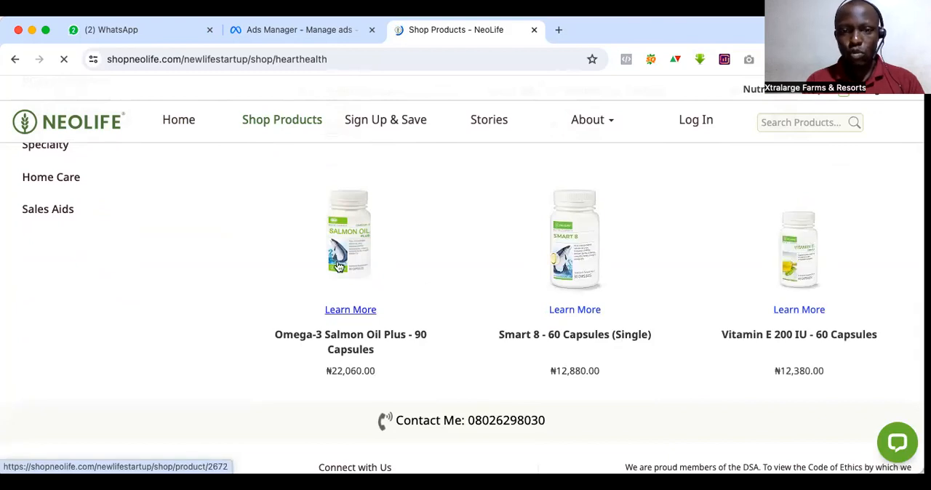
scroll(356, 255, "up", 1)
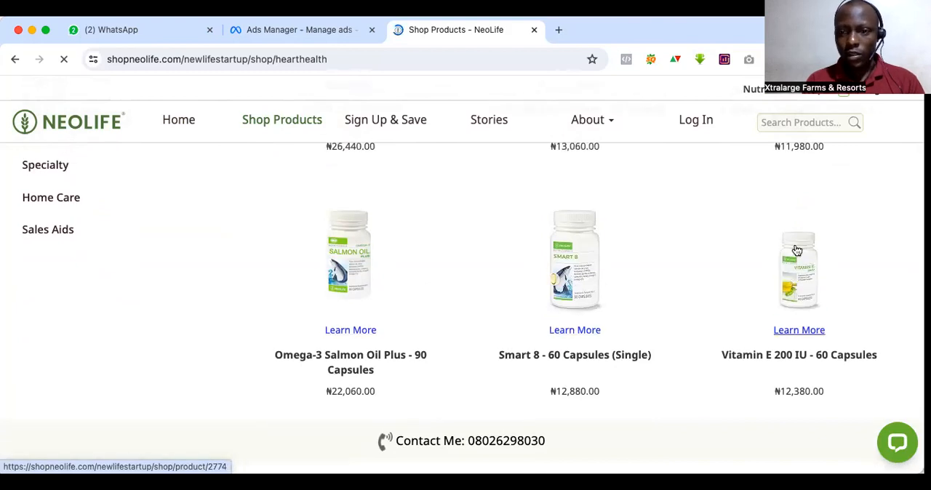
scroll(797, 250, "down", 4)
scroll(798, 251, "up", 3)
scroll(331, 250, "up", 4)
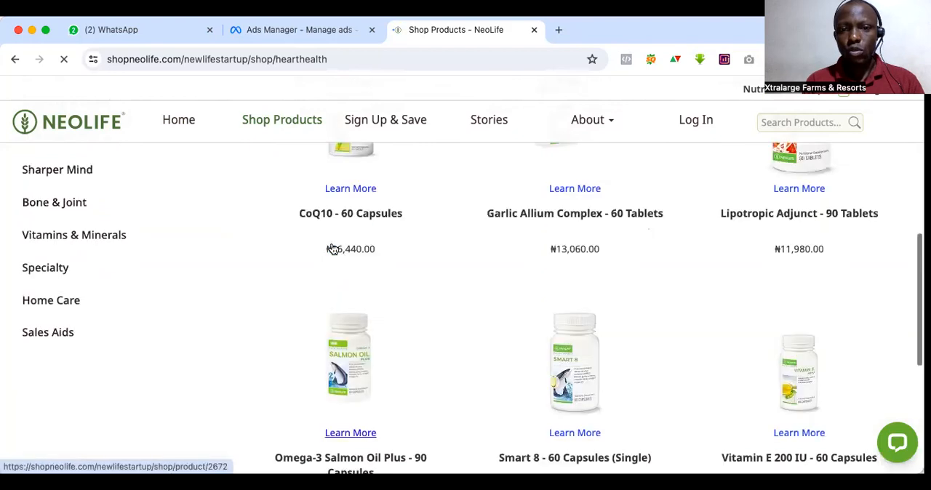
scroll(331, 250, "up", 3)
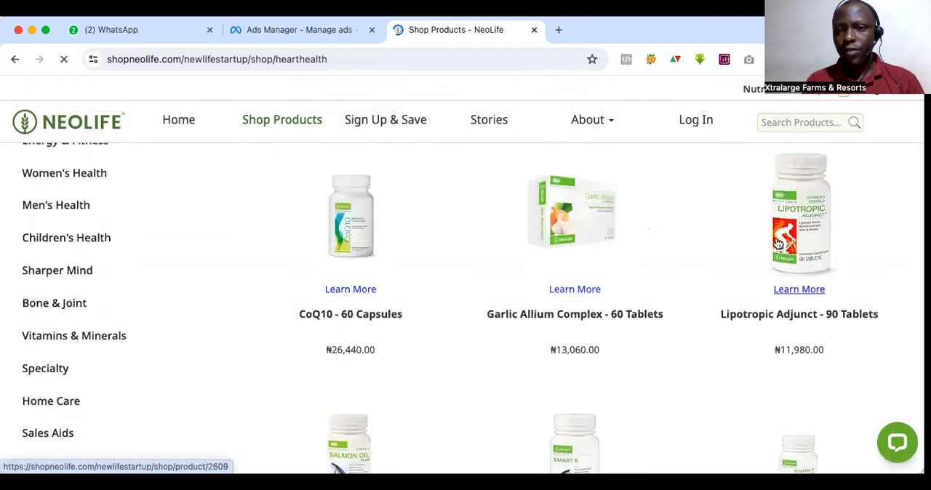
scroll(775, 246, "up", 6)
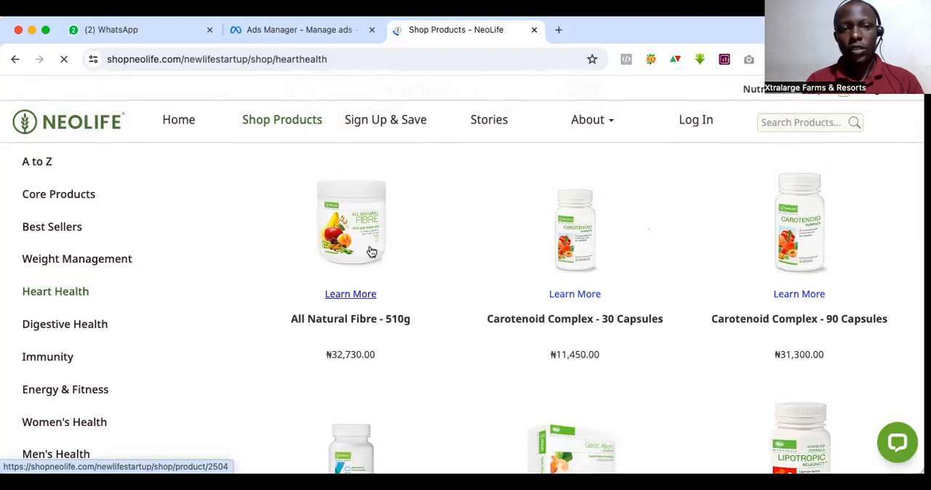
scroll(410, 284, "down", 2)
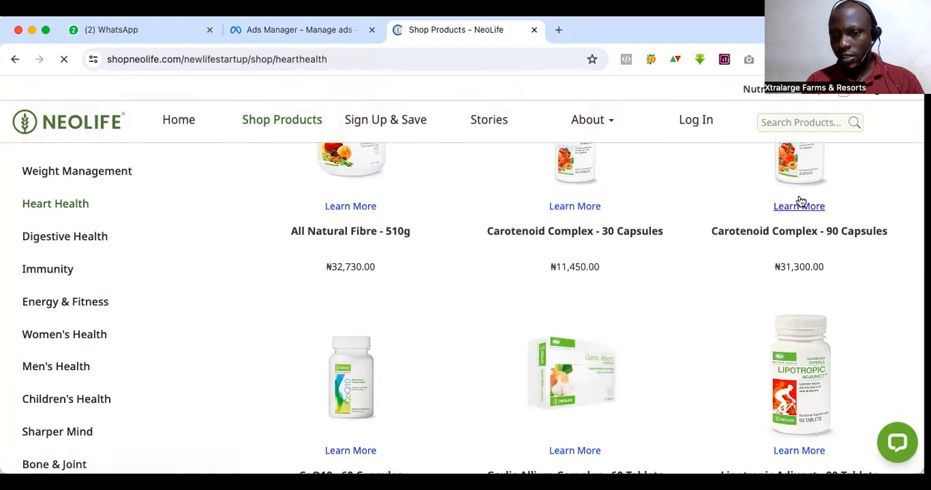
scroll(775, 277, "down", 2)
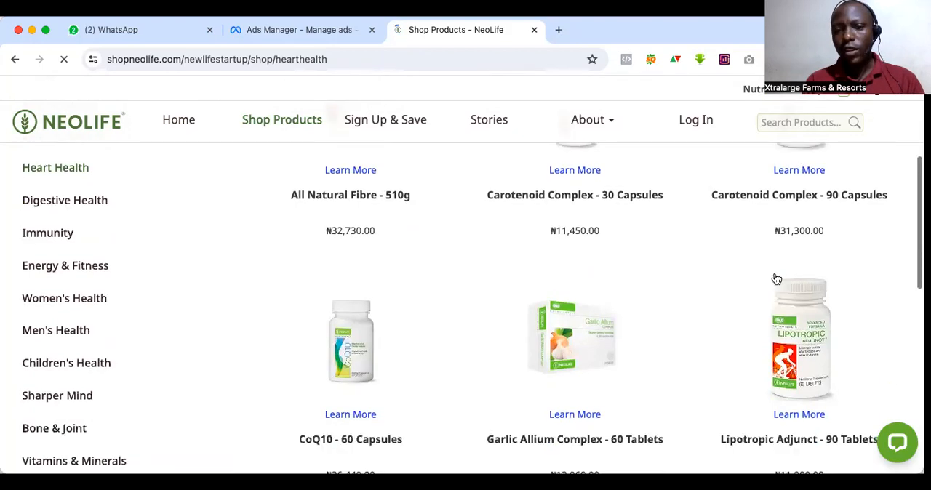
scroll(597, 361, "down", 4)
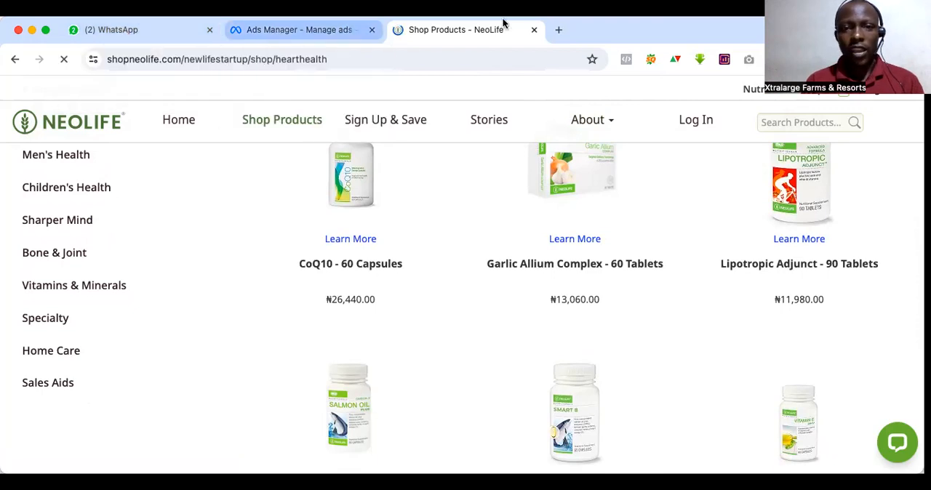
Step: Return to Ads Manager, select the Fight Hypertension account image for the ad, and continue to the placement crops
left_click(298, 30)
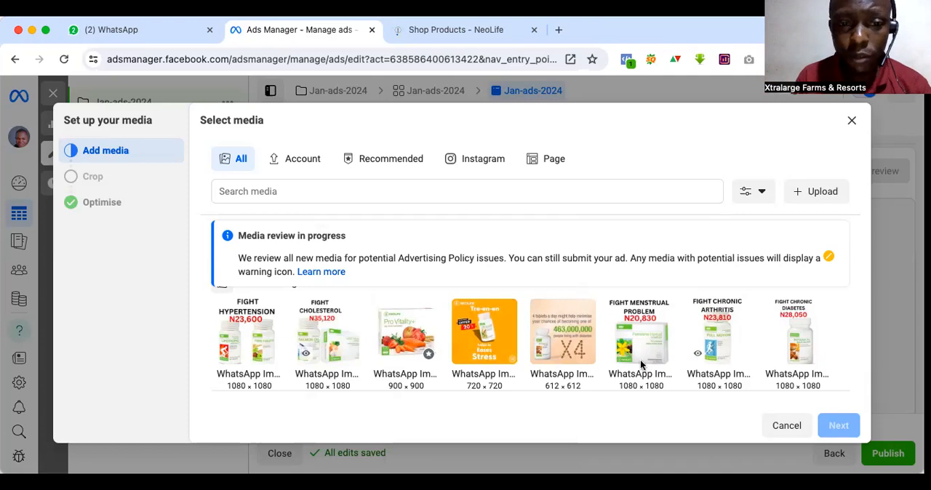
scroll(640, 359, "down", 2)
scroll(640, 365, "up", 3)
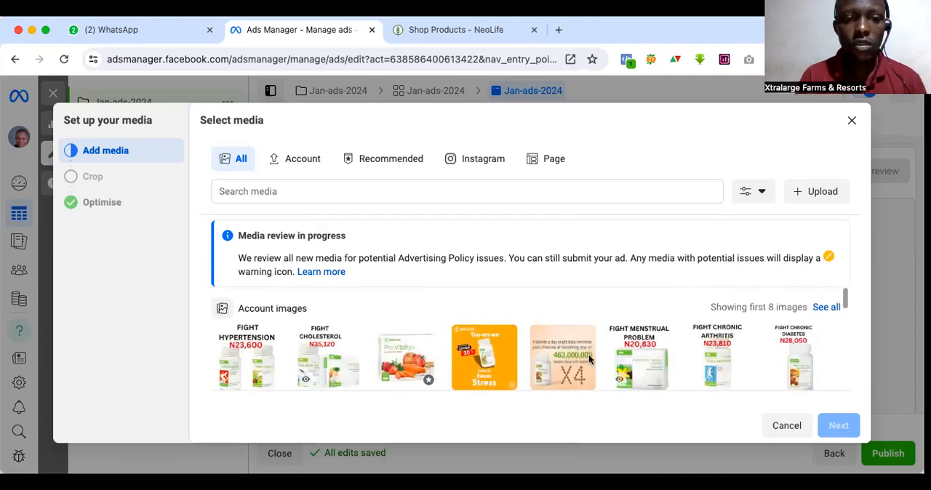
left_click(255, 362)
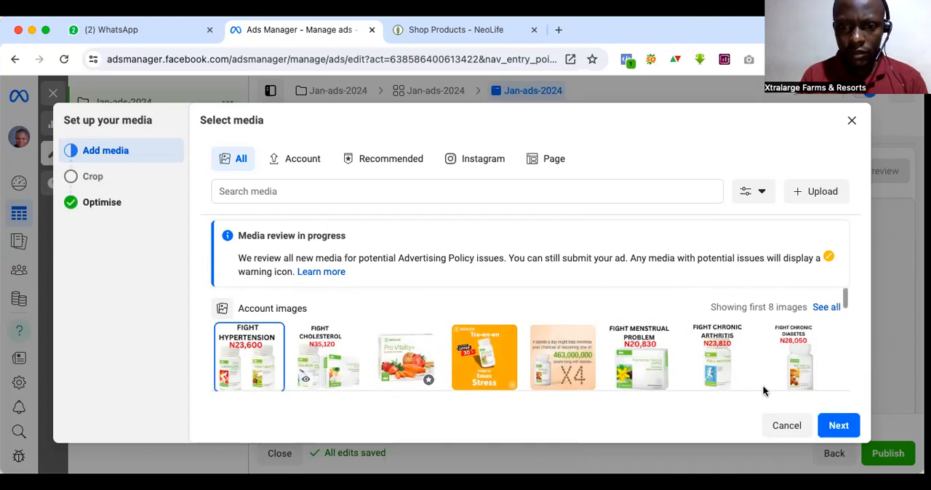
scroll(762, 385, "down", 2)
left_click(847, 433)
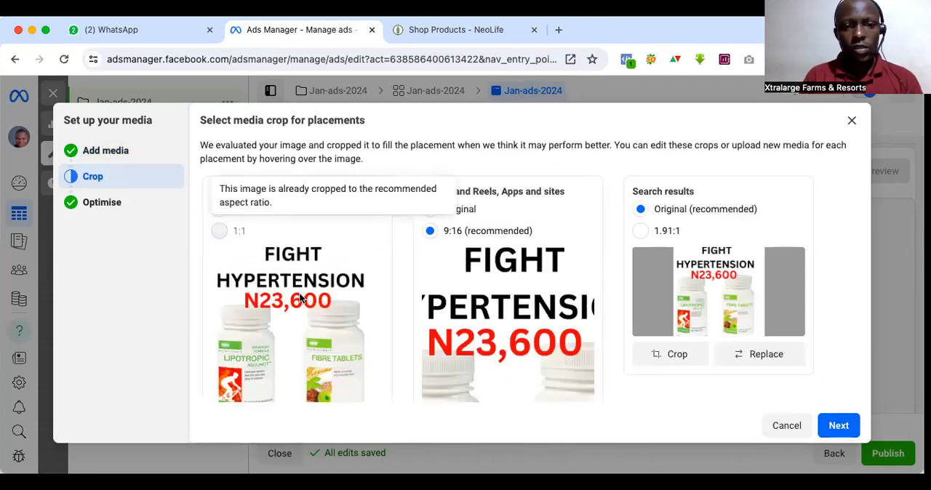
Step: Check the image crop for the Feeds, In-stream for videos placements and apply it
scroll(299, 292, "down", 3)
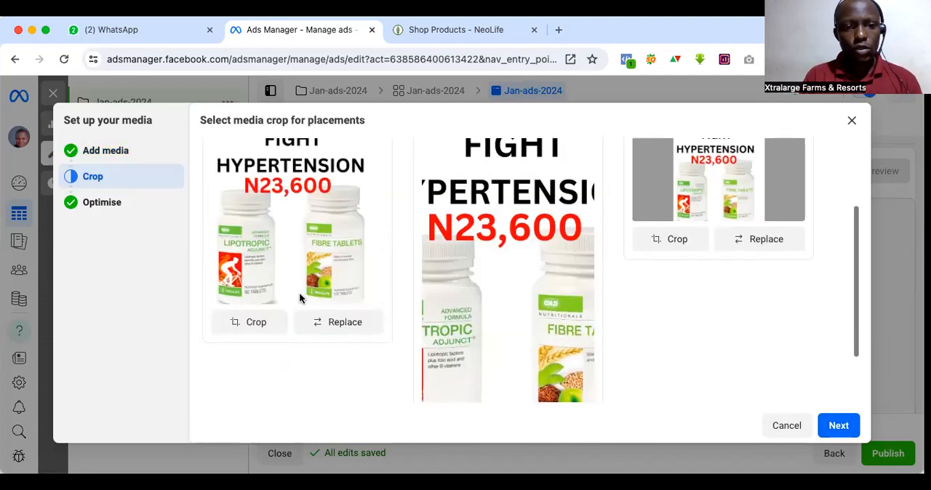
left_click(257, 328)
scroll(524, 313, "down", 2)
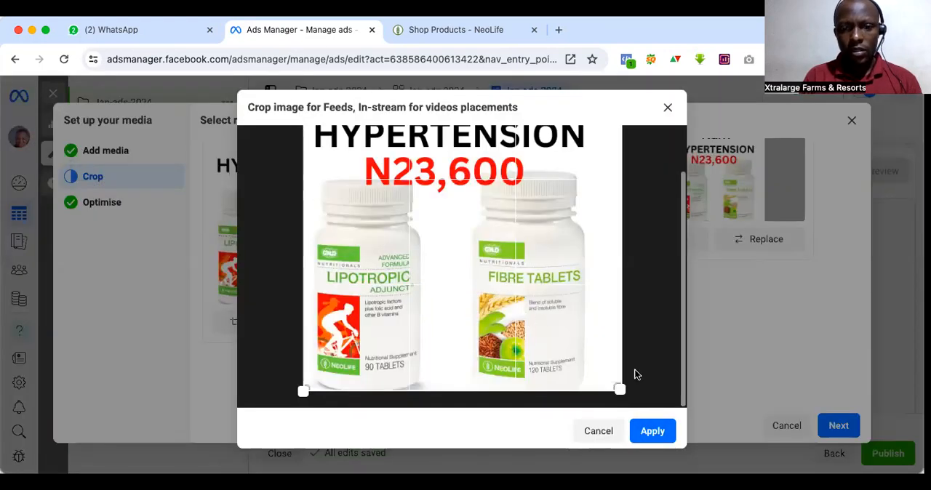
left_click(650, 430)
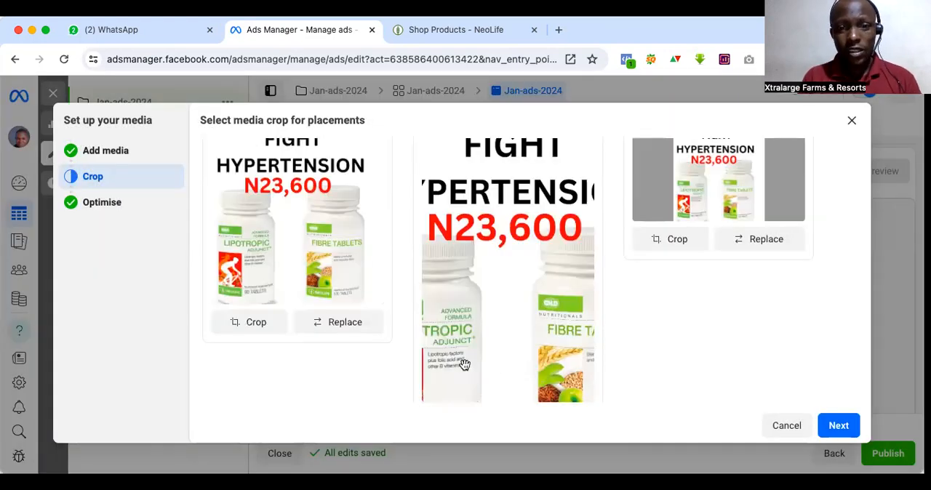
scroll(463, 363, "down", 2)
left_click(455, 388)
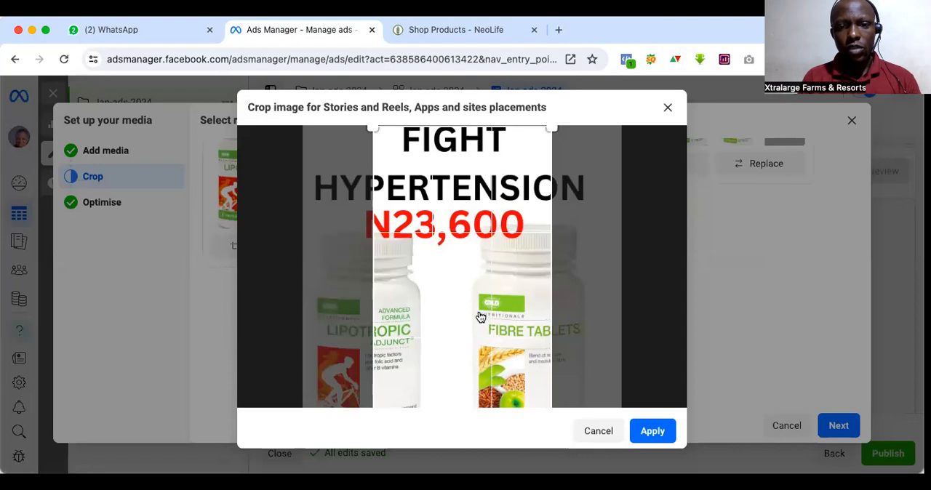
left_click_drag(480, 317, 453, 283)
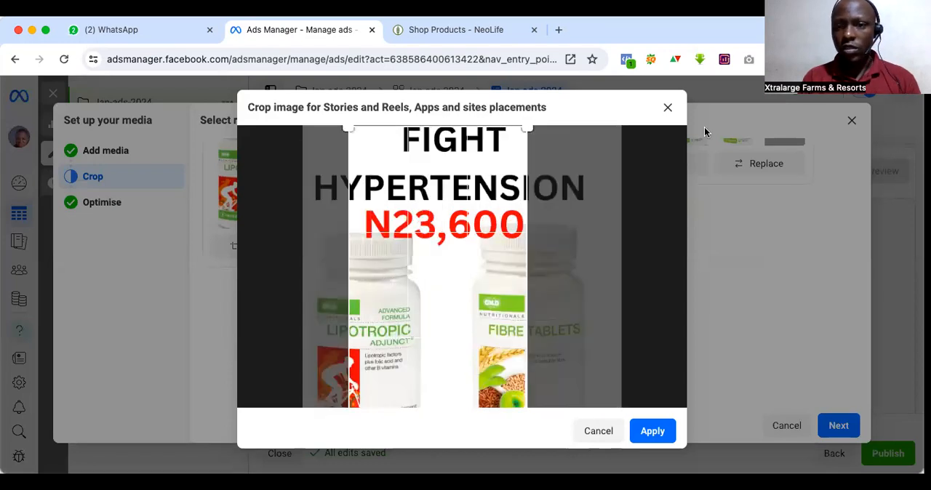
left_click(666, 109)
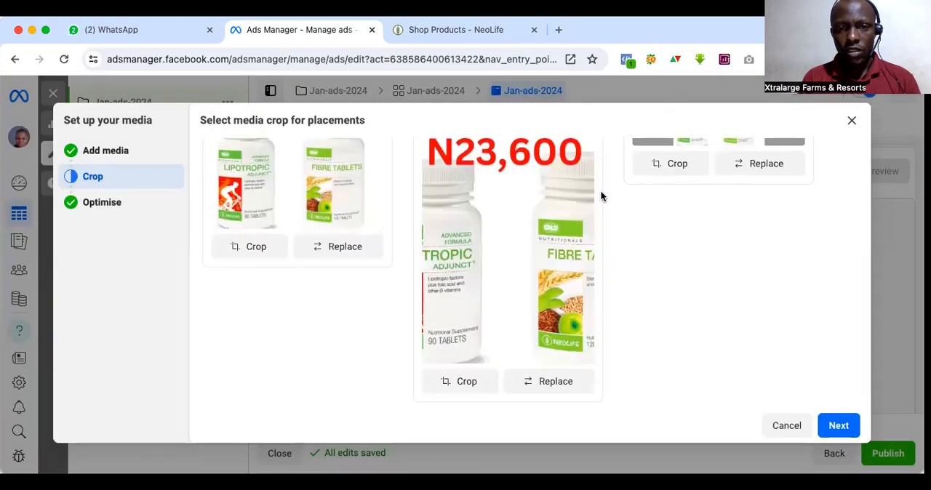
Step: Use the original image for the Stories and Reels, Apps and sites placements, and check the previews of all placements
scroll(600, 196, "up", 2)
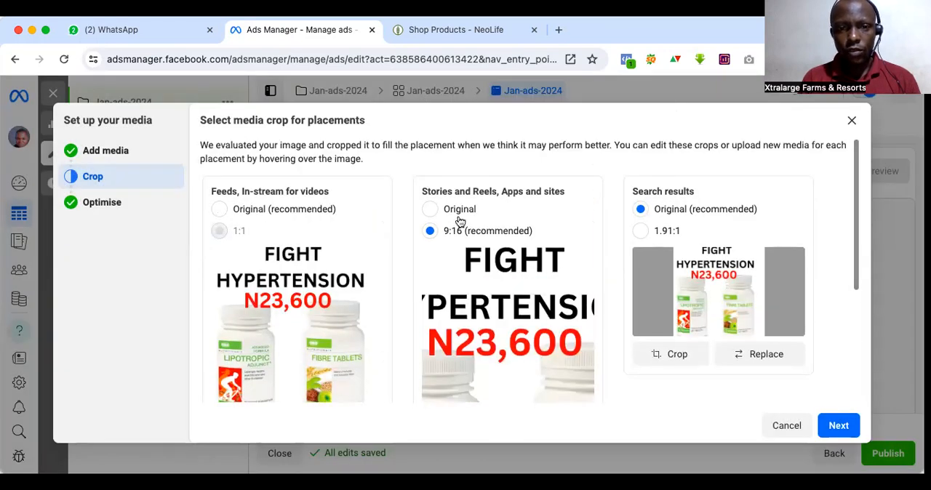
left_click(429, 209)
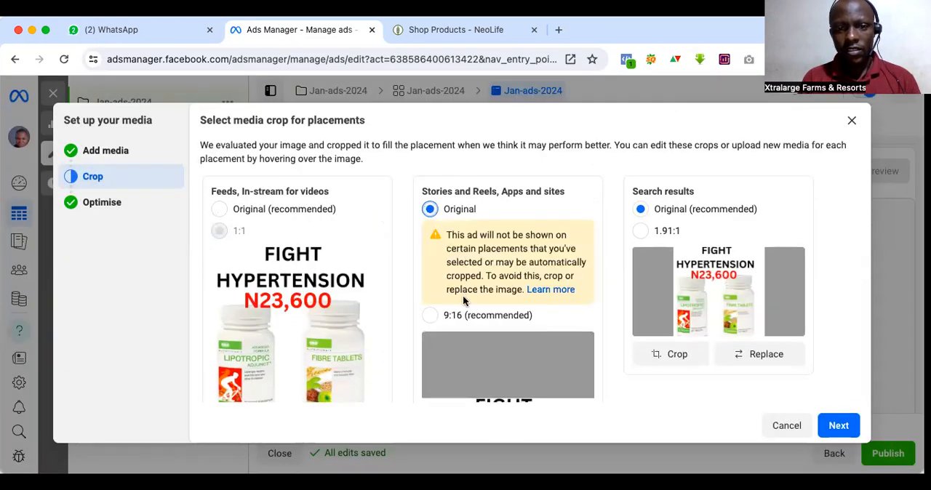
scroll(462, 296, "down", 3)
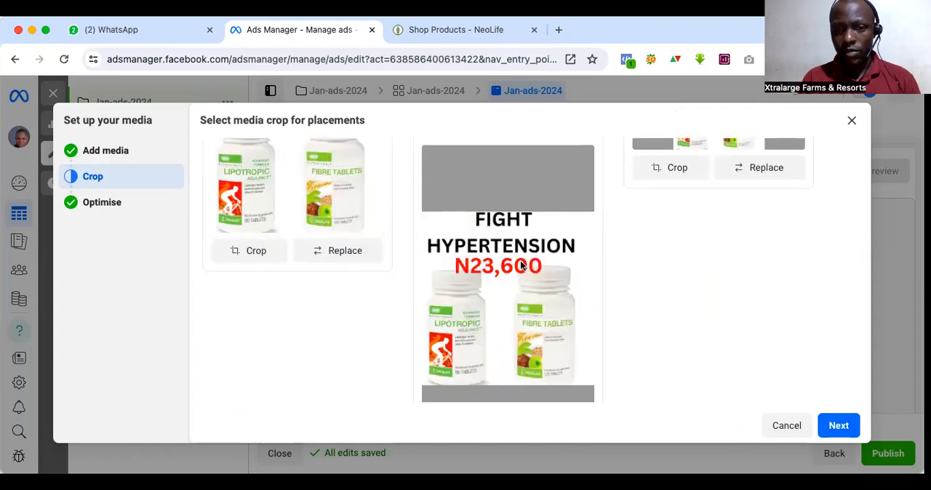
scroll(509, 256, "up", 1)
scroll(496, 270, "up", 3)
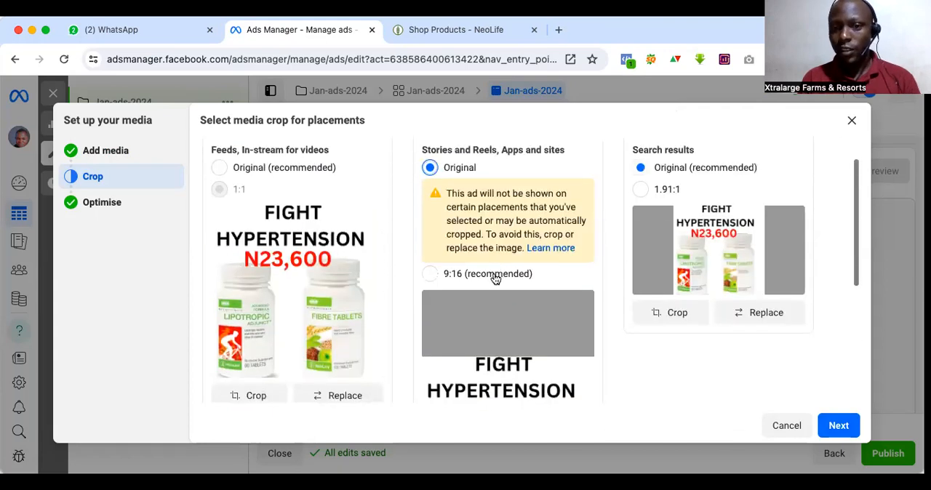
scroll(536, 256, "down", 2)
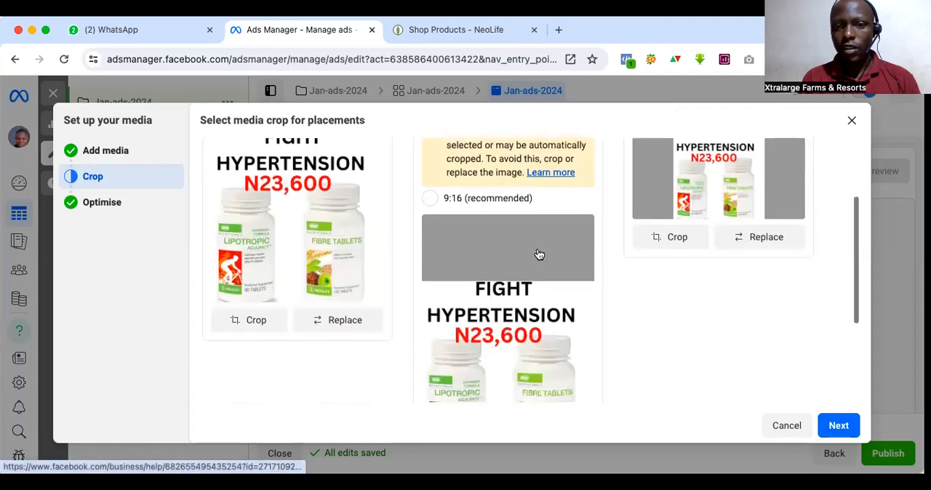
scroll(636, 171, "up", 2)
scroll(635, 171, "down", 4)
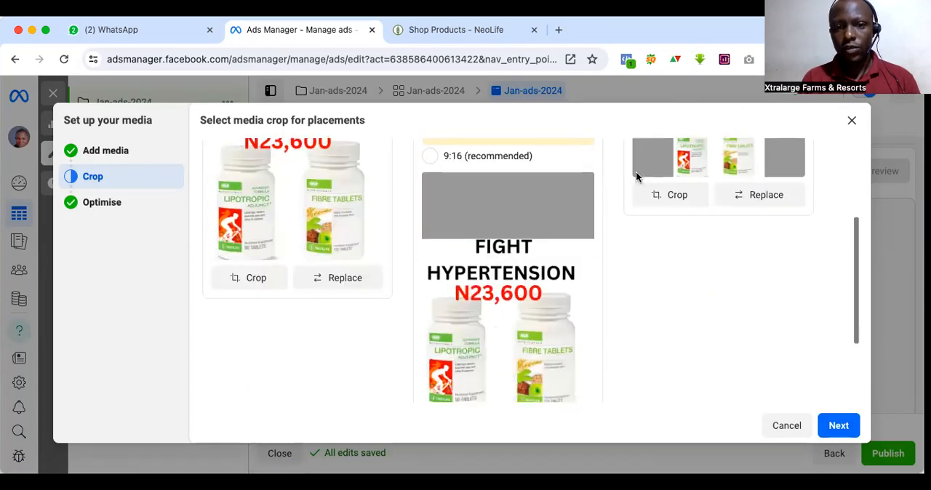
scroll(635, 171, "up", 4)
scroll(636, 171, "up", 1)
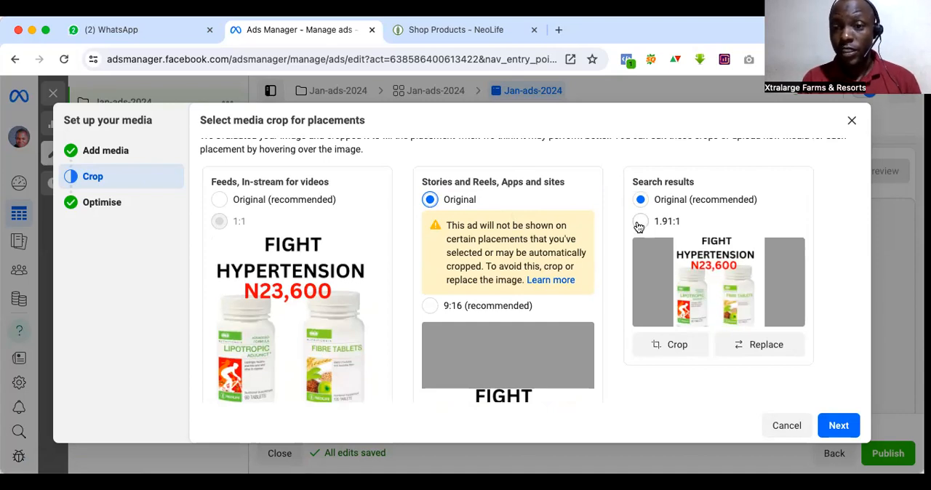
left_click(675, 344)
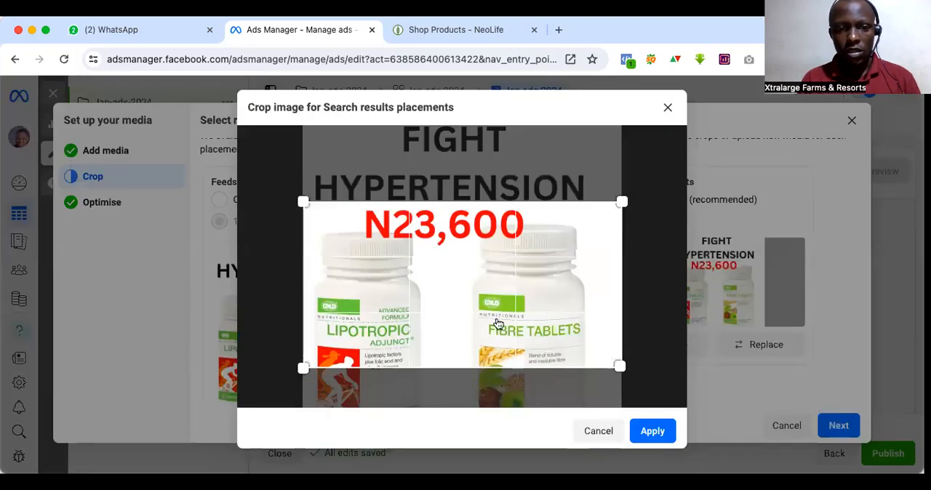
left_click_drag(498, 324, 493, 320)
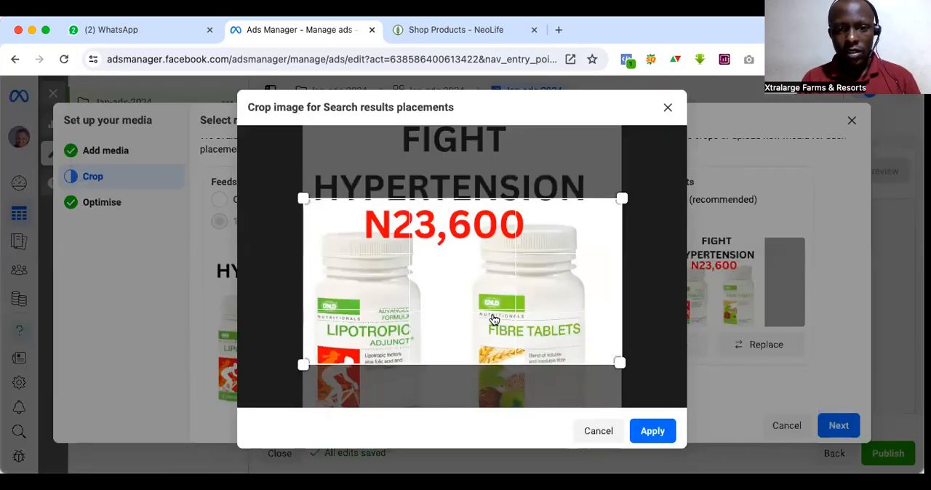
left_click_drag(493, 320, 499, 266)
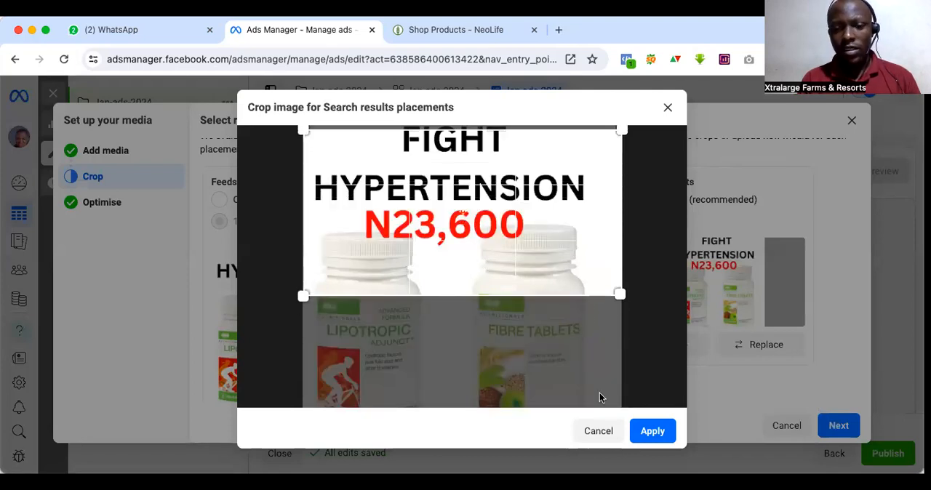
left_click(597, 431)
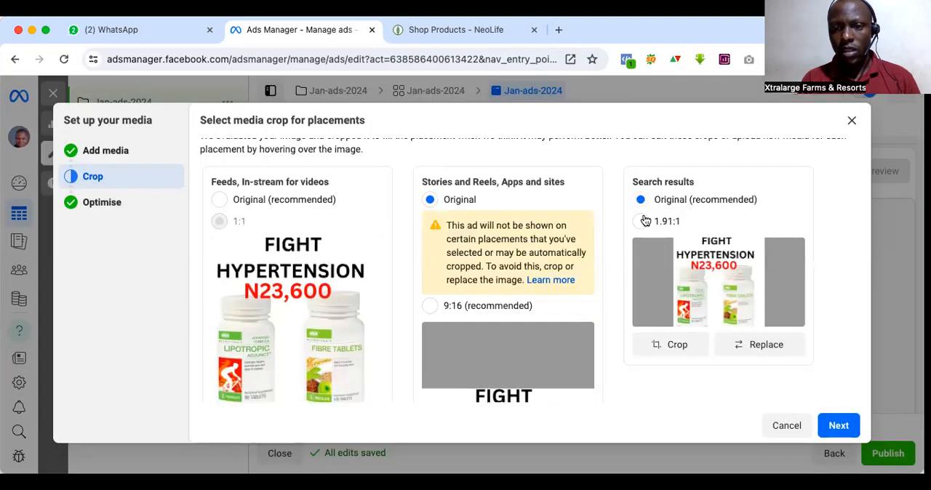
Step: Set the Search results placement to the 1.91:1 crop and continue to review the Advantage+ creative optimisations
left_click(640, 221)
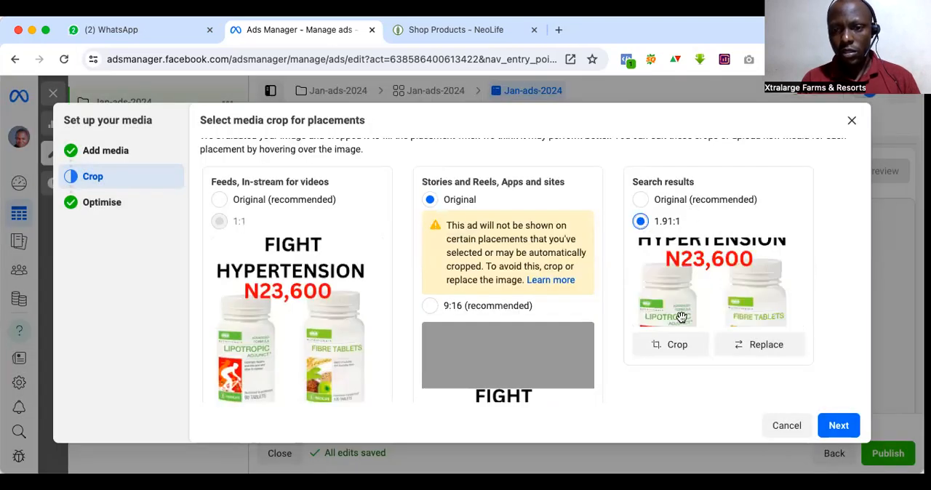
scroll(679, 313, "down", 2)
scroll(760, 343, "up", 1)
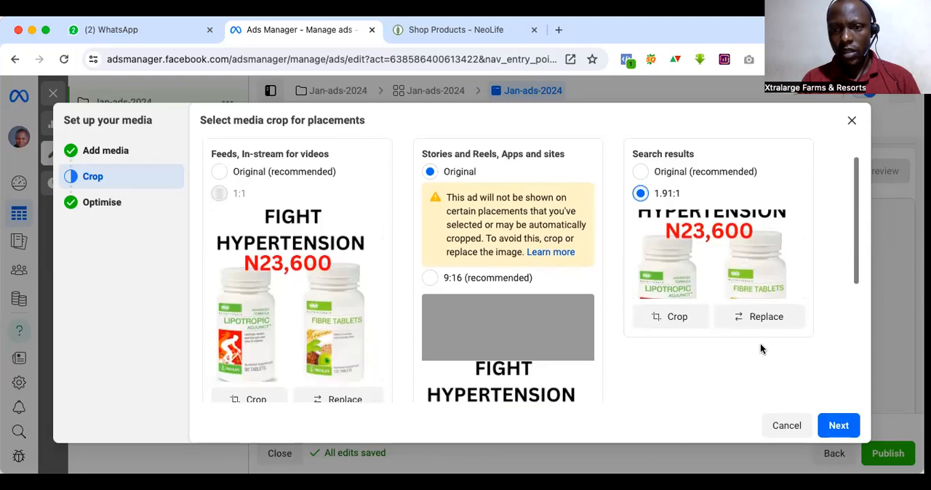
left_click(836, 425)
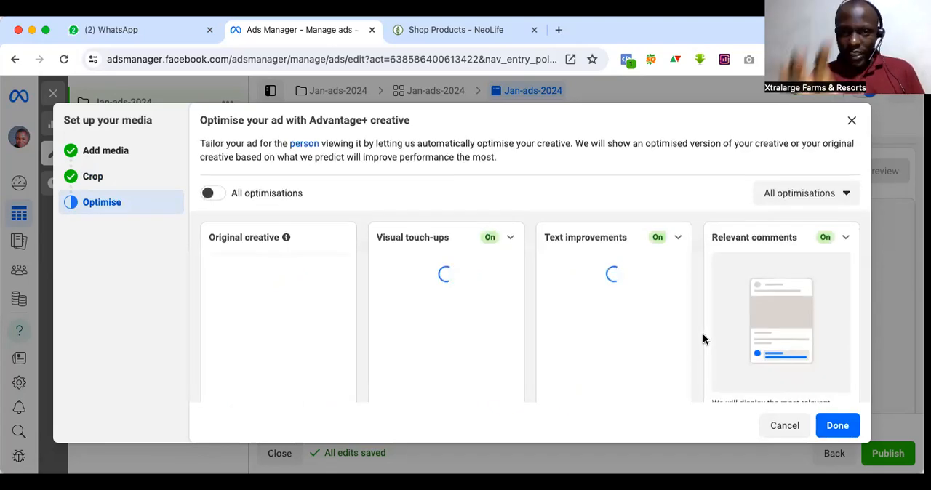
scroll(702, 339, "down", 2)
scroll(702, 339, "up", 2)
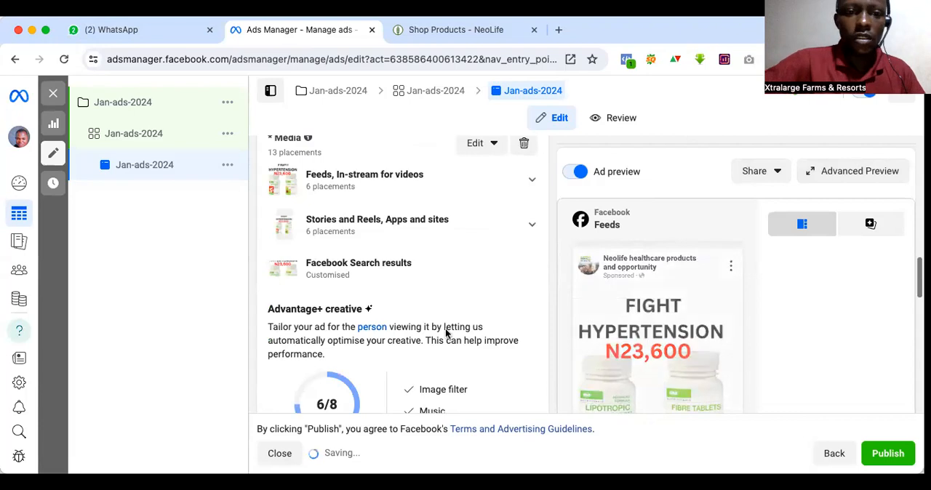
Step: Start the ad's primary text with "Call/WhatsApp"
scroll(447, 334, "down", 3)
scroll(447, 333, "up", 1)
scroll(446, 333, "down", 2)
scroll(446, 333, "down", 1)
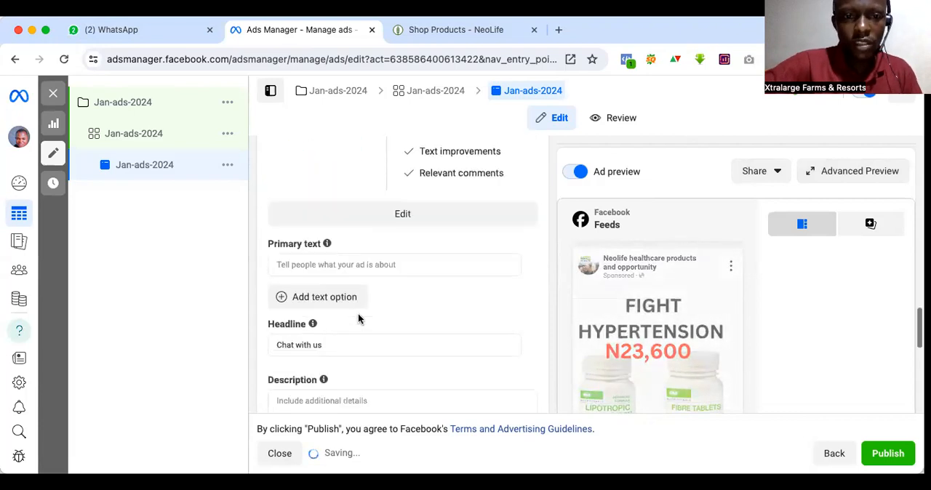
left_click(310, 265)
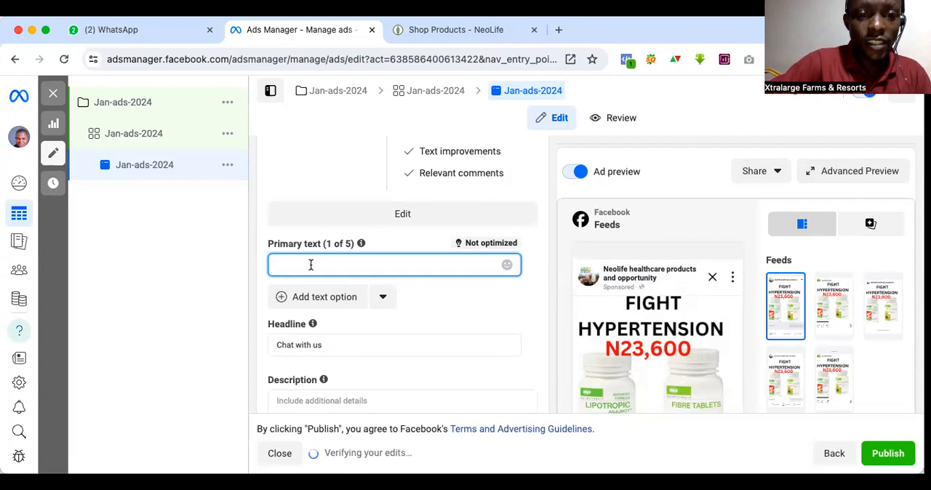
type("Ca")
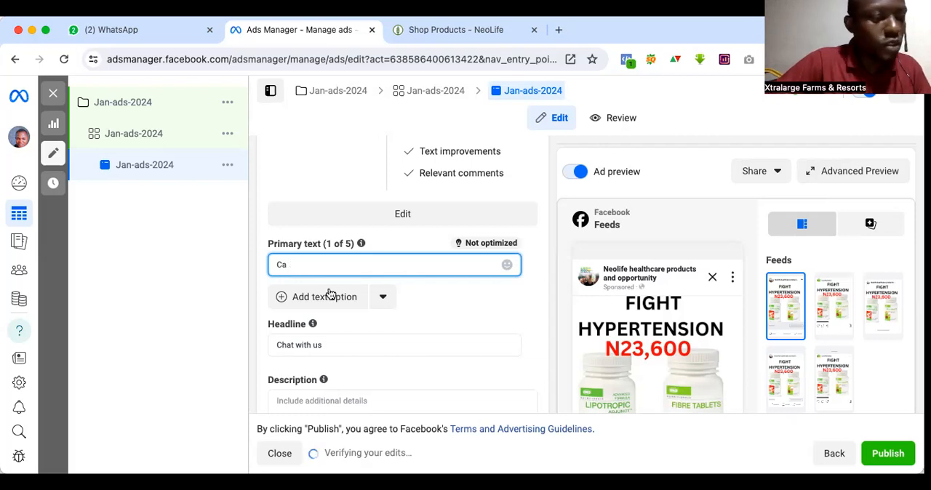
type("ll")
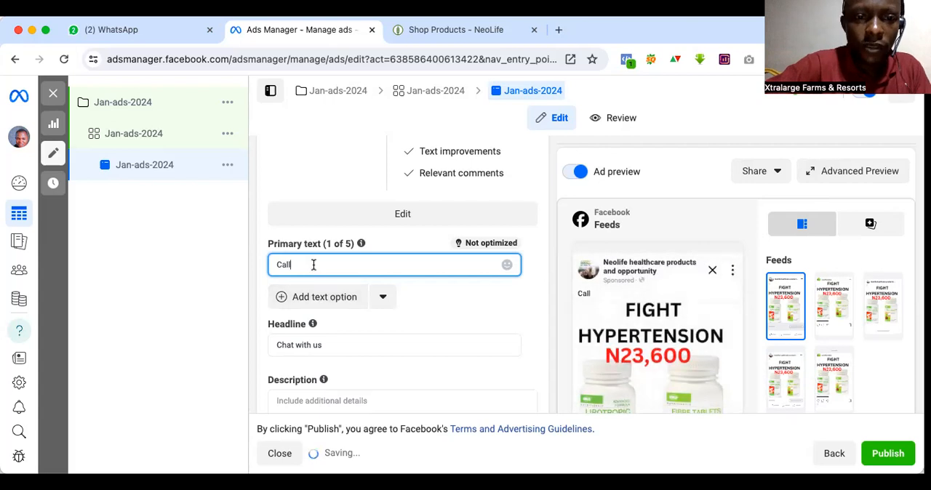
type("/")
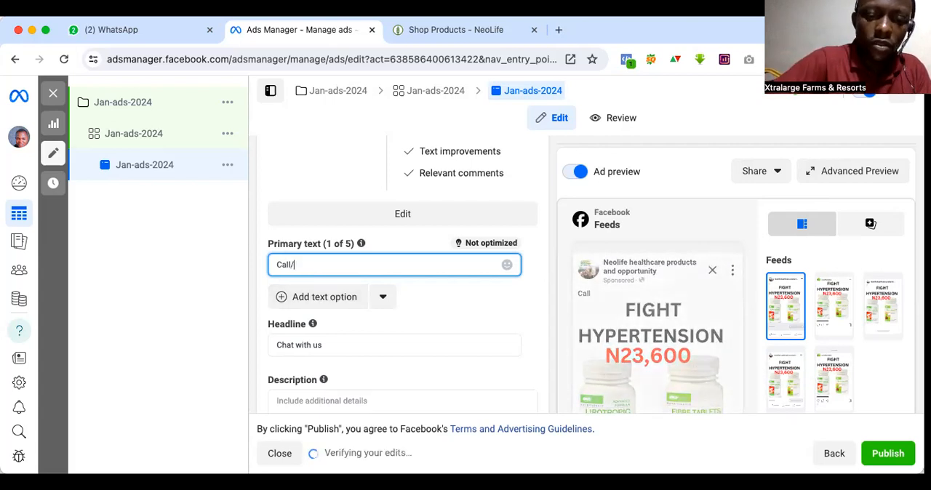
type("What")
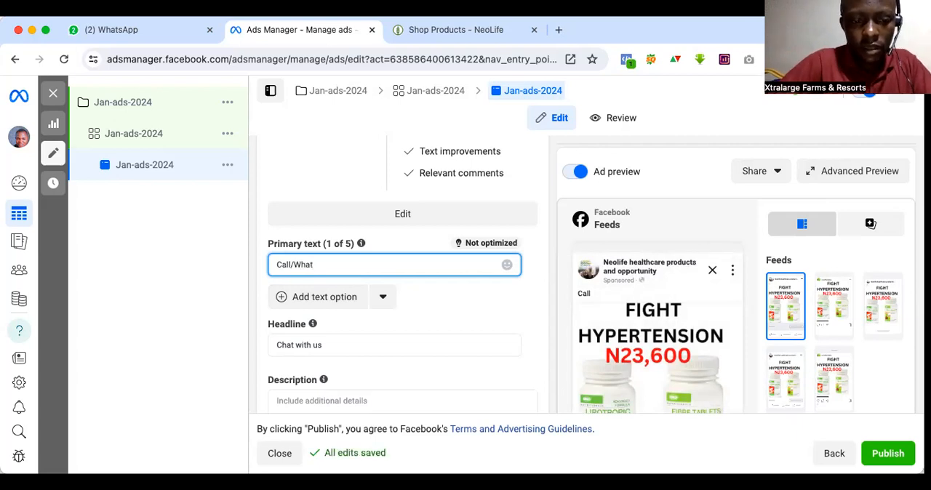
type("sApp")
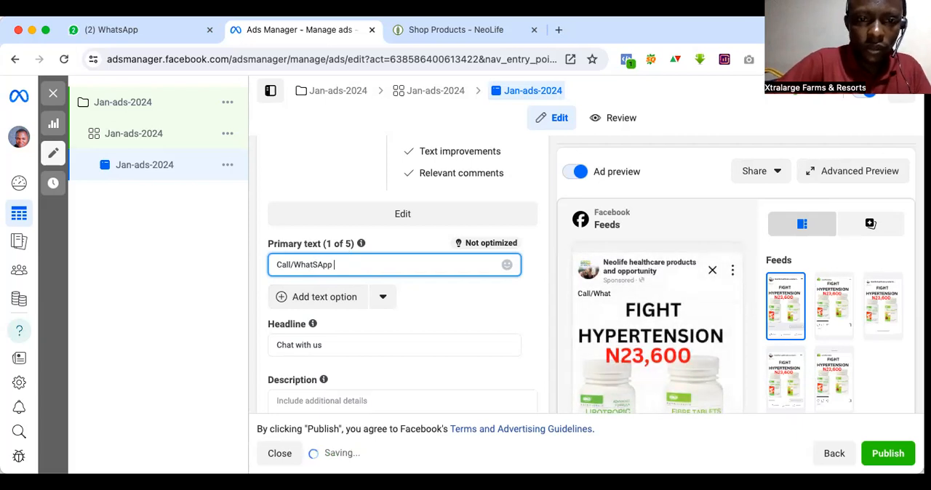
left_click(317, 265)
key("BackSpace")
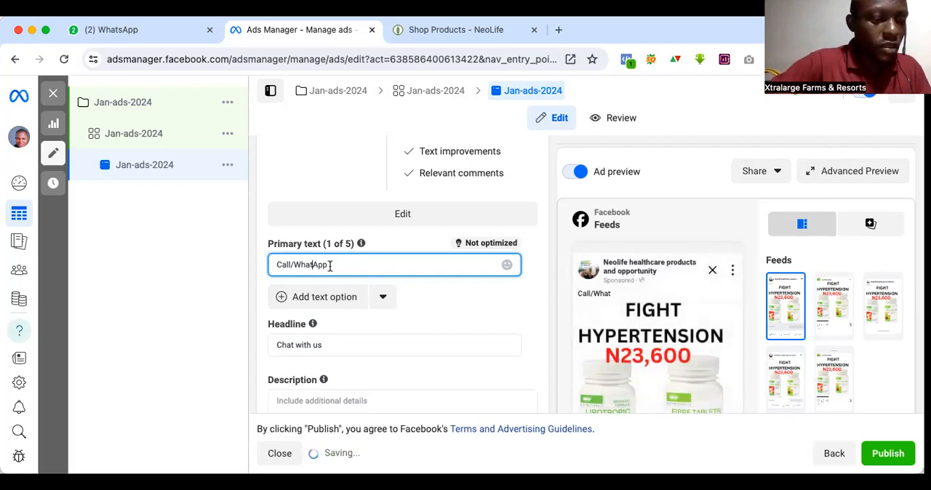
type("s")
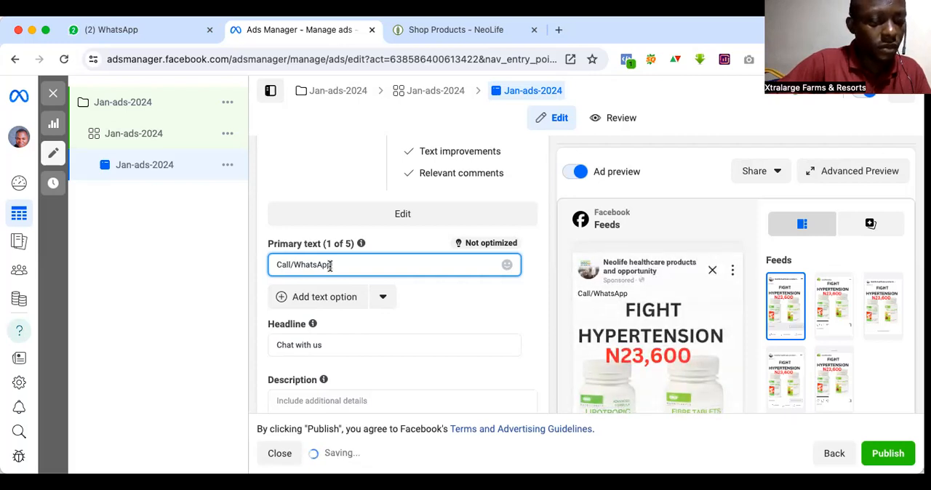
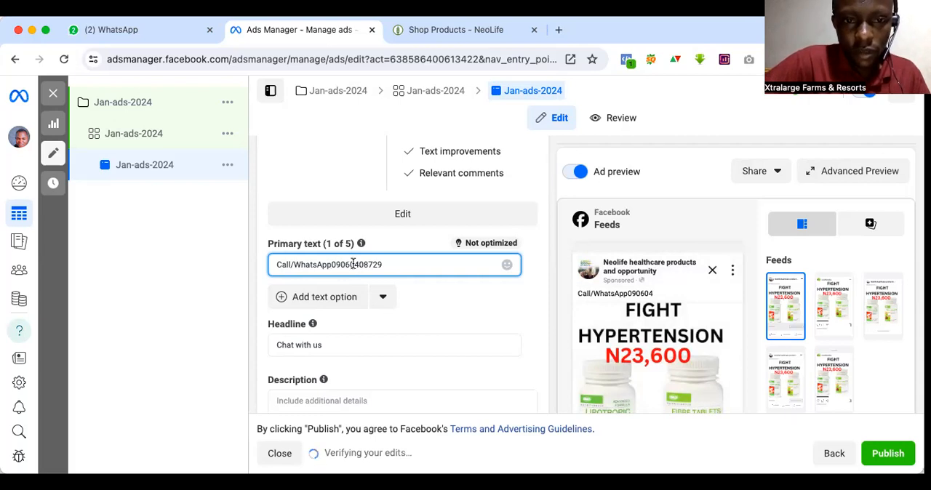
Step: Add the business phone number to the primary text, separated from "Call/WhatsApp" by a space
key("Left")
key("Left")
key("Left")
key("Left")
key("Left")
key("Left")
key("Left")
key("Left")
key("Left")
key("Left")
key("Left")
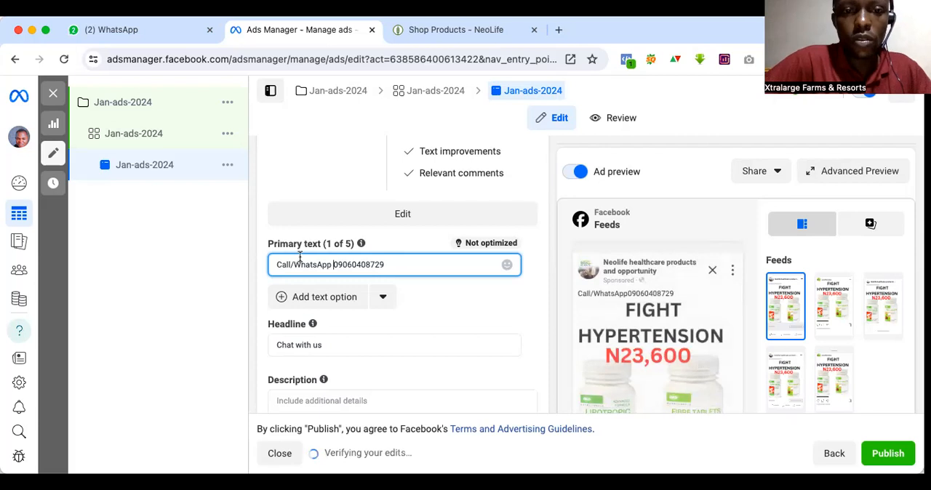
left_click_drag(267, 265, 275, 265)
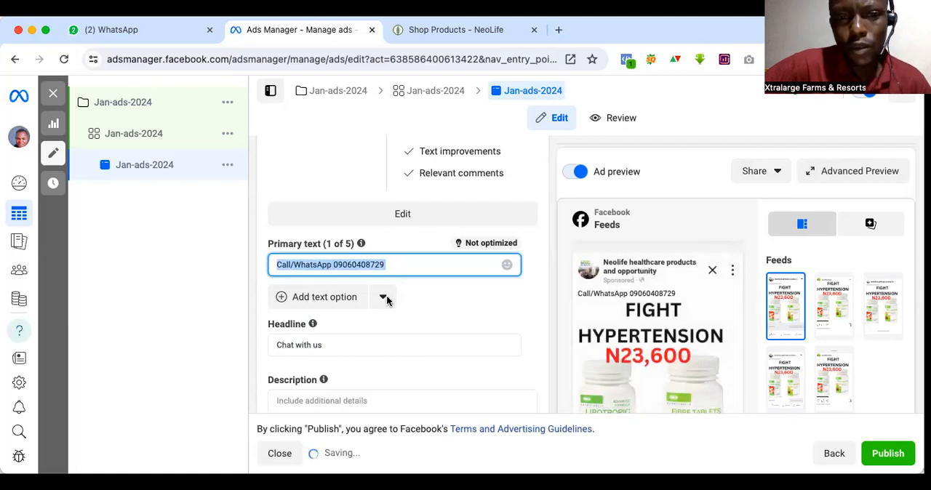
Step: Examine the remaining ad text fields, the call to action, the tracking options and the Facebook Feeds preview
scroll(491, 326, "down", 3)
scroll(491, 326, "up", 1)
scroll(491, 325, "down", 3)
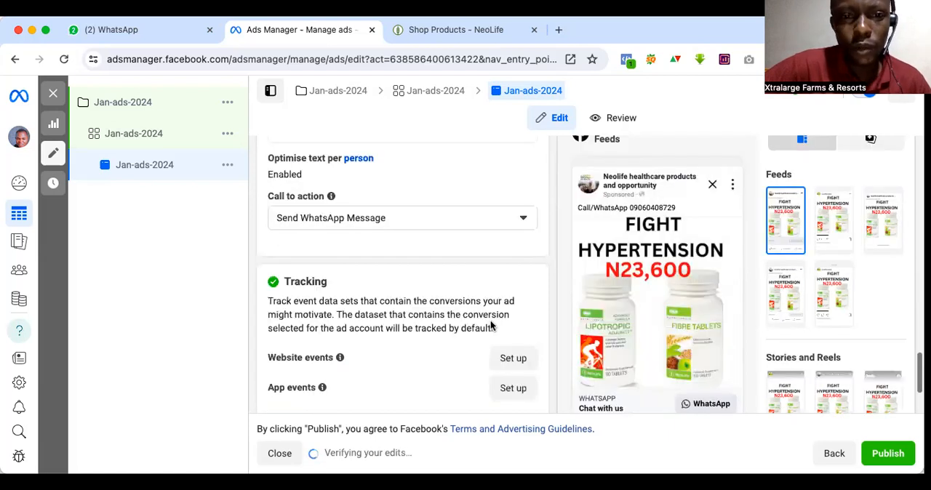
scroll(491, 326, "up", 4)
scroll(491, 326, "down", 3)
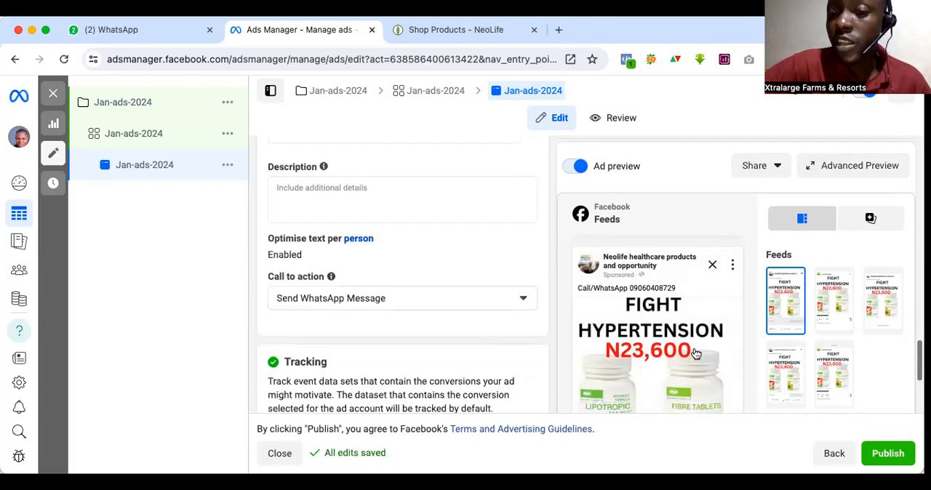
mouse_move(677, 305)
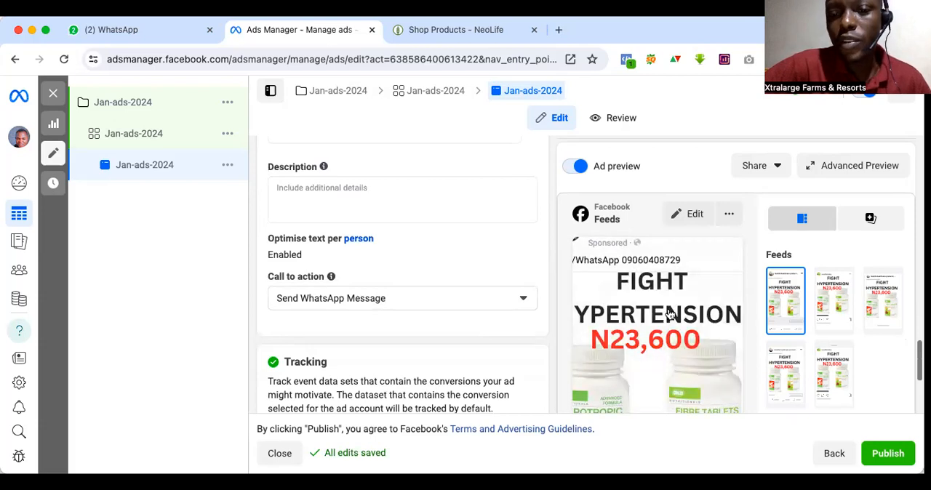
scroll(670, 313, "down", 3)
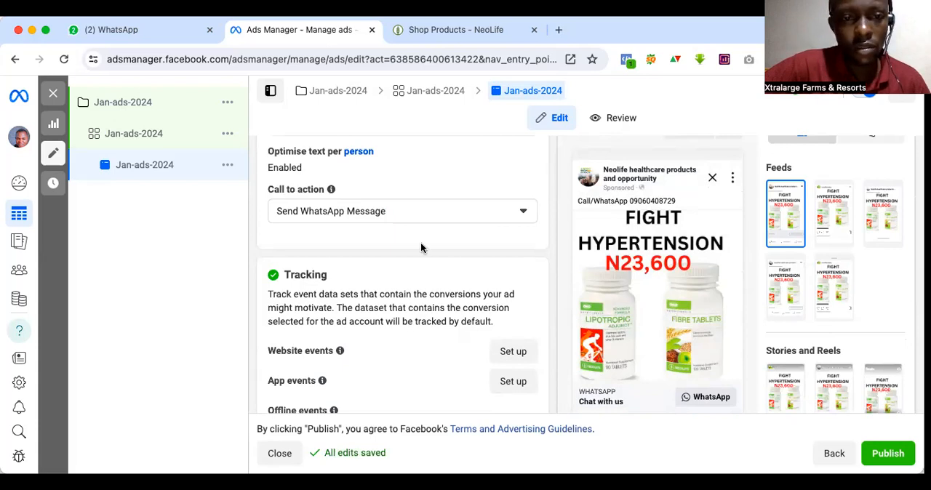
scroll(422, 247, "up", 3)
scroll(422, 247, "up", 1)
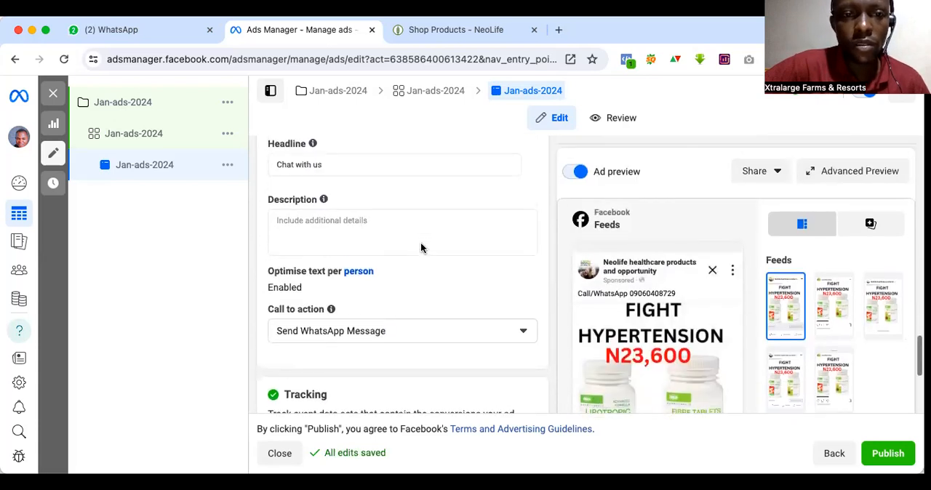
Step: Replace the ad's headline with "PAYMENT ON DELIVERY" and check it in the ad preview
scroll(422, 245, "up", 1)
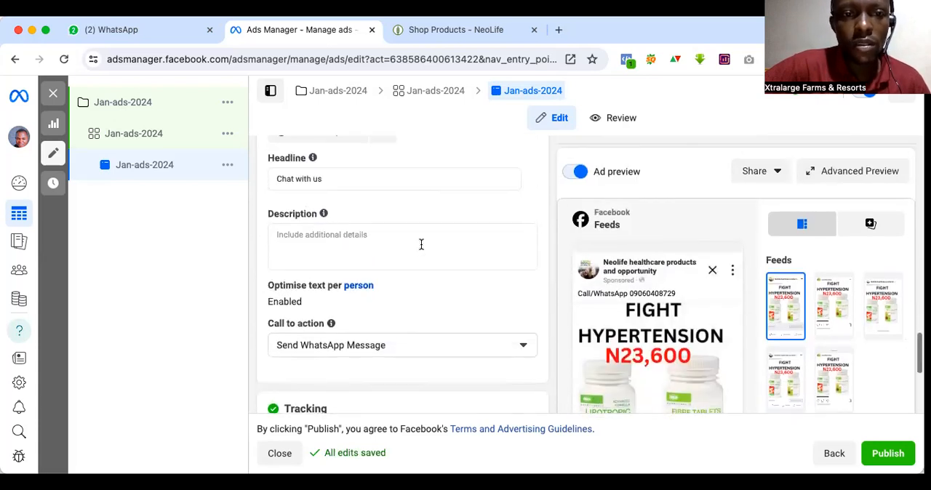
left_click(334, 179)
key("BackSpace")
key("BackSpace")
key("BackSpace")
key("BackSpace")
key("BackSpace")
key("BackSpace")
key("BackSpace")
key("BackSpace")
key("BackSpace")
key("BackSpace")
key("BackSpace")
key("BackSpace")
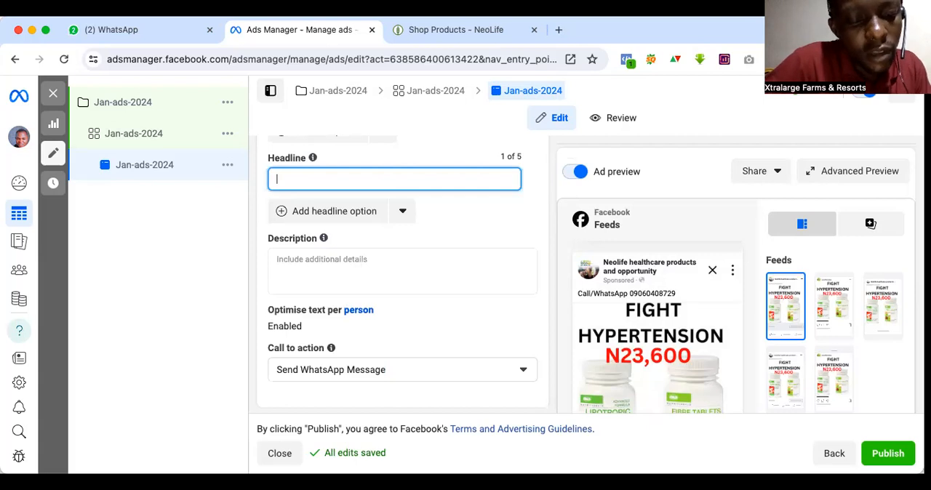
type("P")
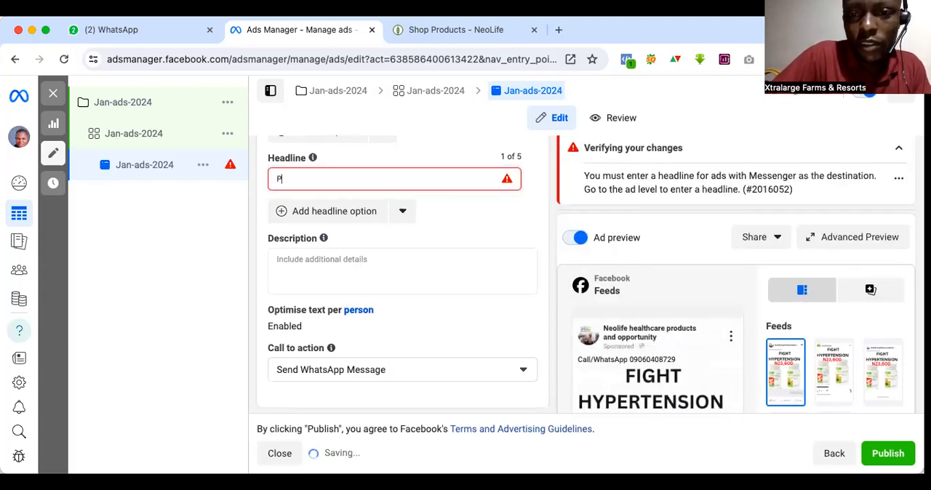
type("AY")
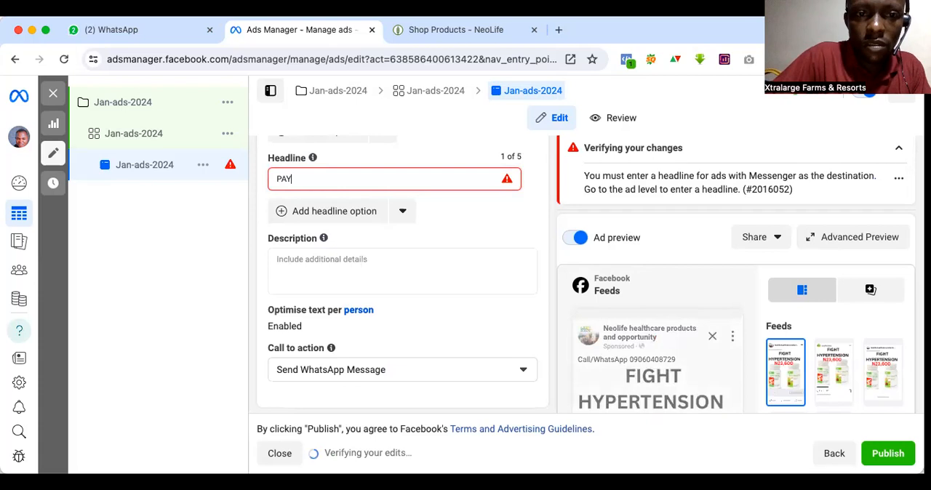
type("MENT ON DELIVERY")
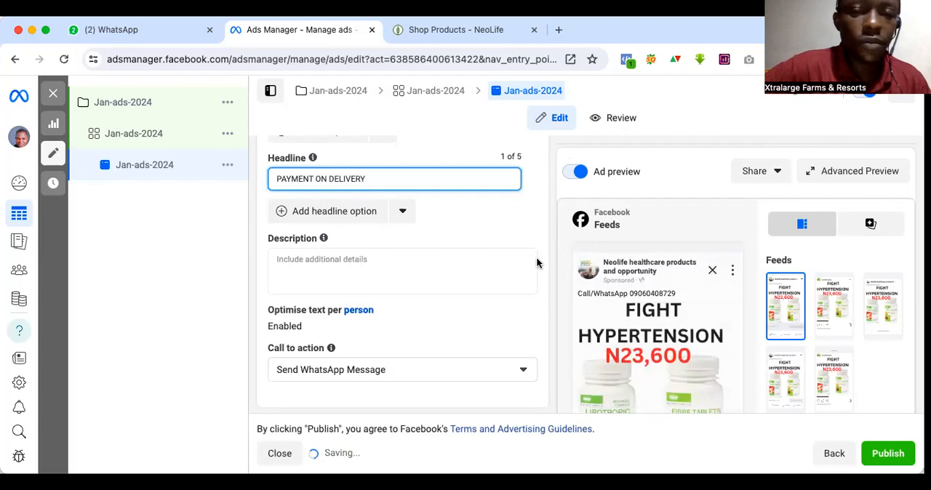
scroll(370, 162, "down", 5)
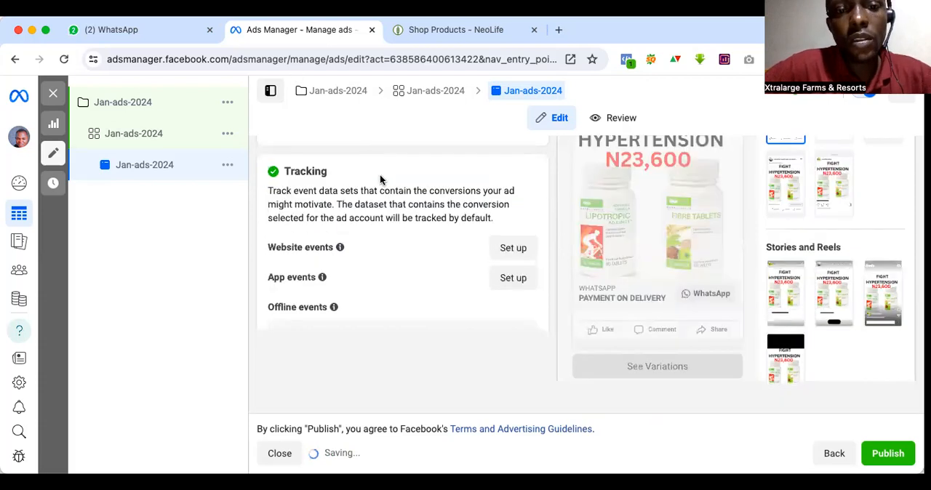
Step: Try extending the ad's headline with a "+" after "PAYMENT ON DELIVERY" and remove the addition again
scroll(540, 214, "down", 1)
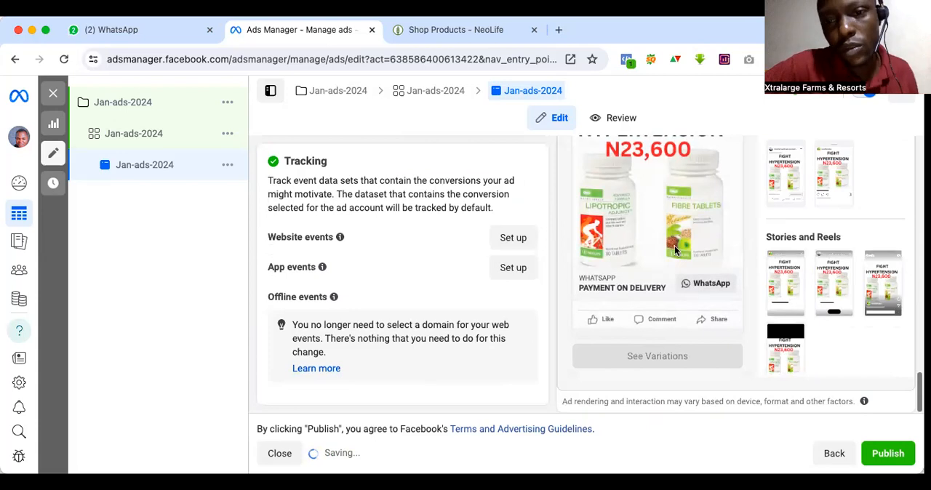
scroll(662, 241, "up", 3)
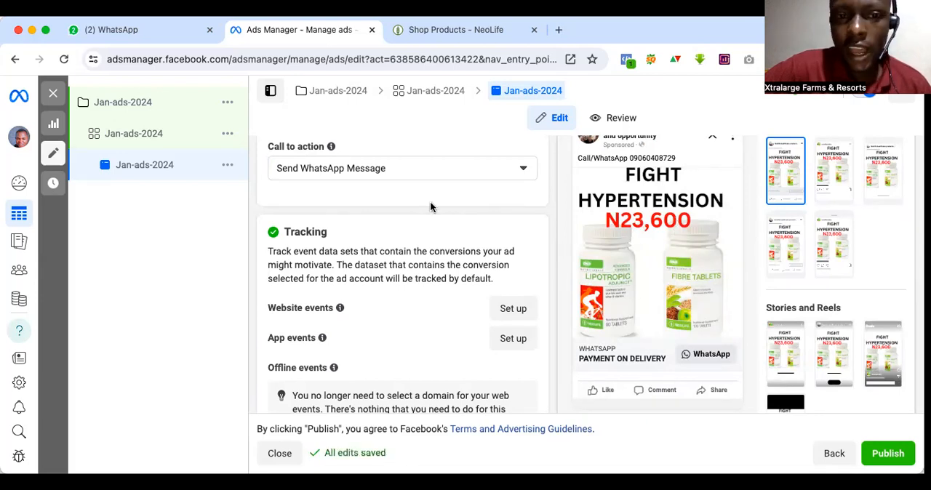
scroll(398, 273, "up", 3)
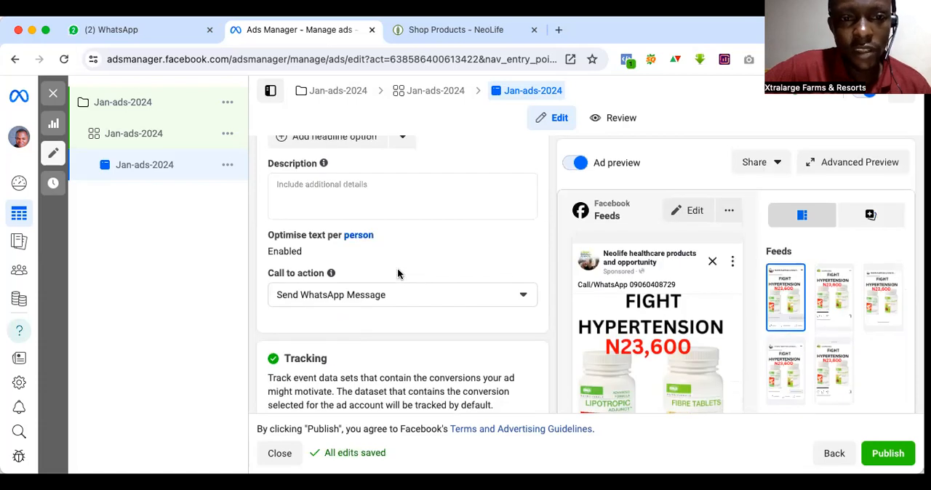
scroll(397, 273, "up", 3)
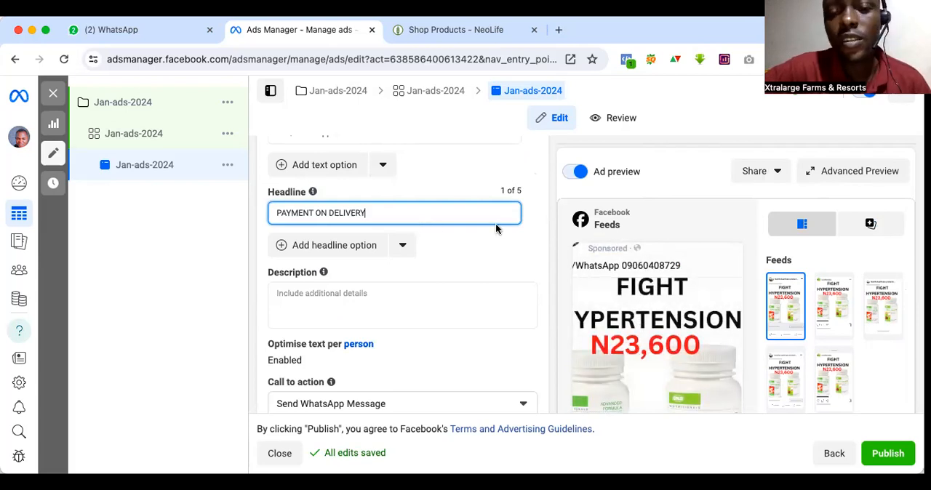
type("+")
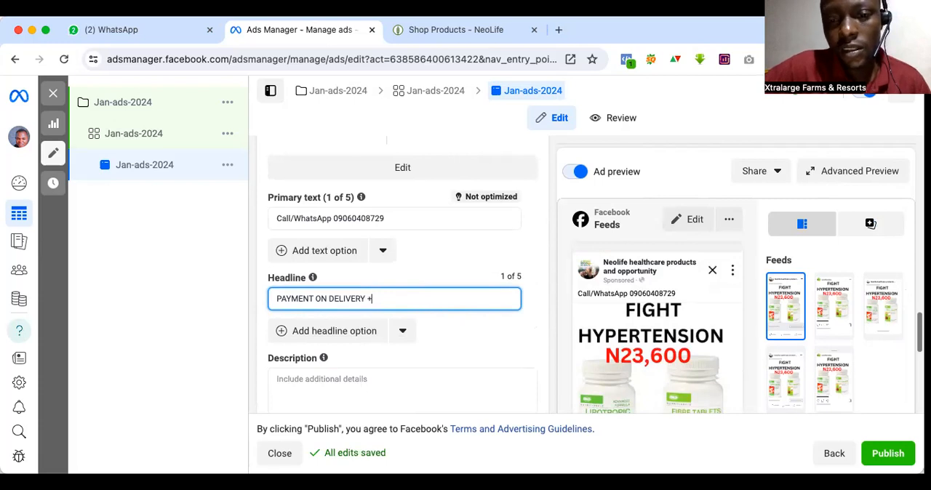
key("BackSpace")
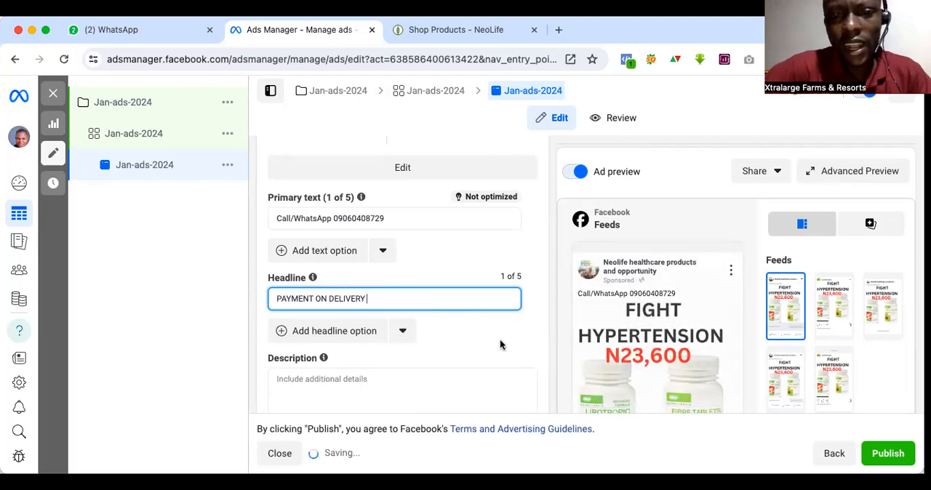
Step: Check the ad preview and tracking section, and rename the ad as Jan-ads-2024-01
scroll(501, 345, "down", 2)
scroll(500, 345, "down", 4)
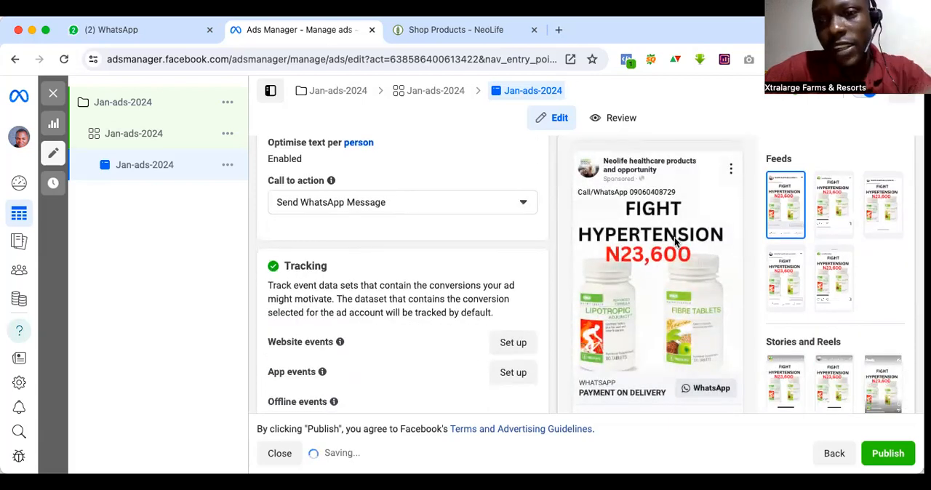
scroll(461, 327, "up", 1)
scroll(461, 329, "down", 3)
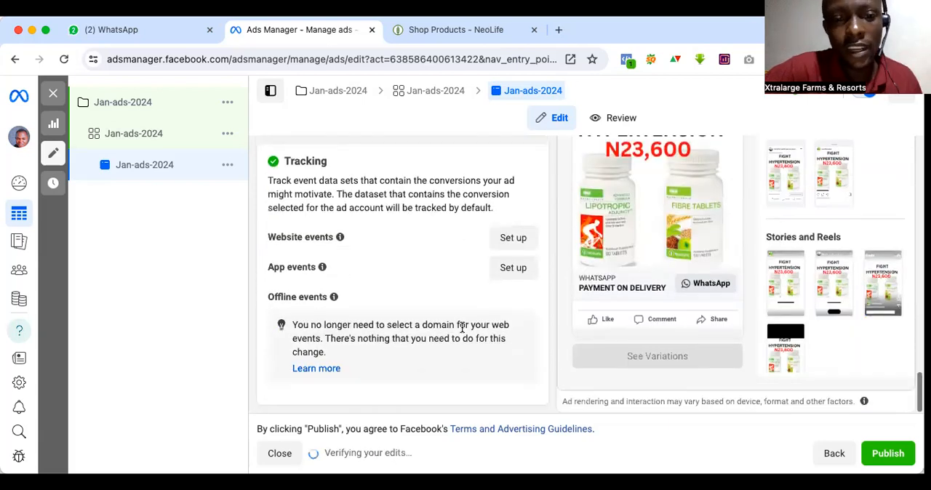
scroll(461, 328, "up", 6)
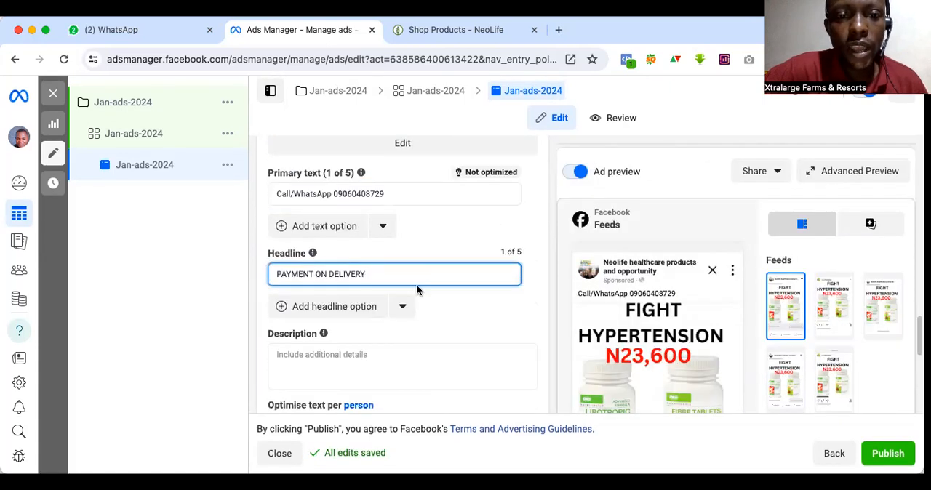
scroll(416, 284, "up", 3)
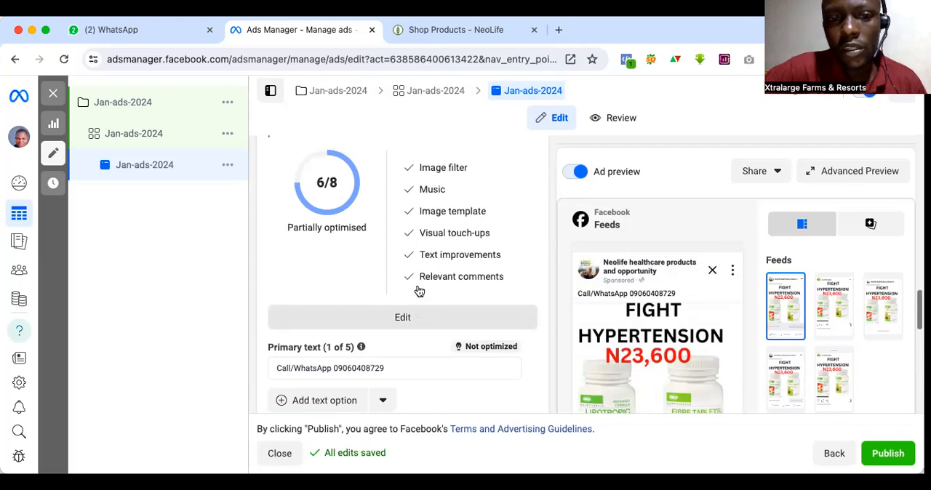
scroll(312, 260, "up", 8)
scroll(342, 254, "up", 5)
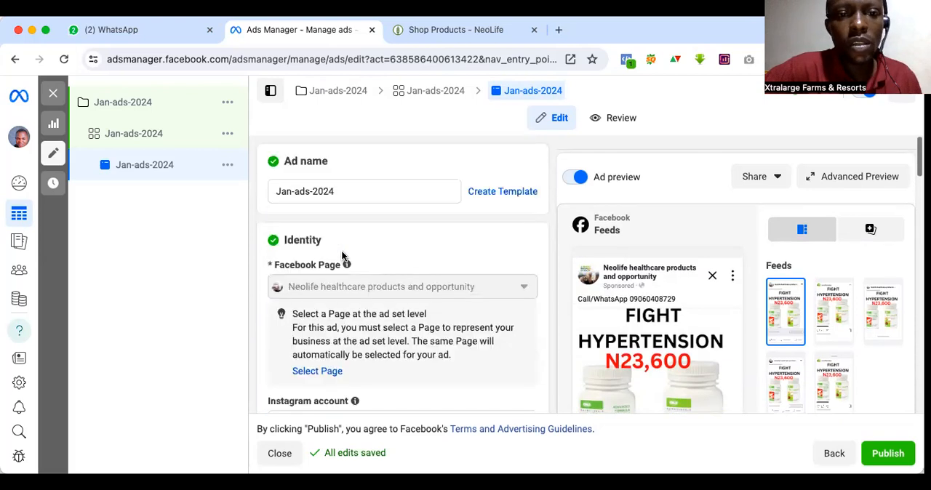
left_click(337, 190)
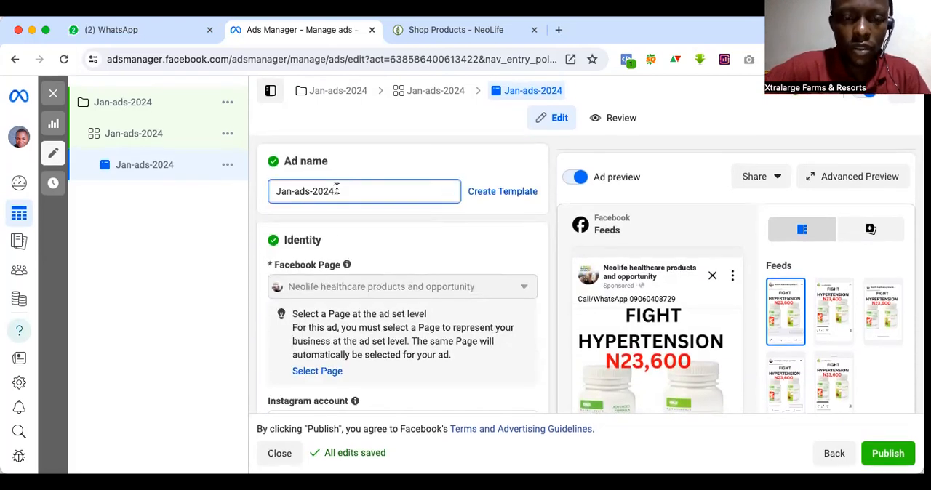
type("-01")
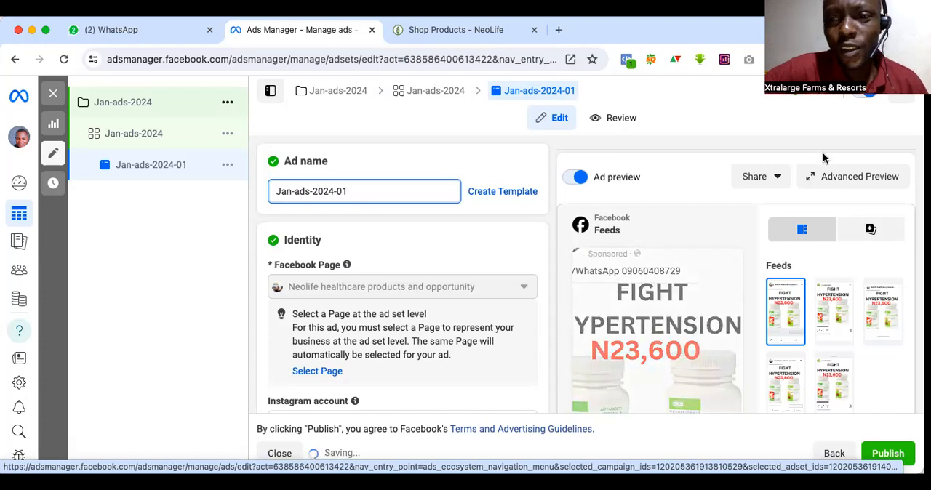
Step: Examine the ad set's conversion location, messaging apps, budget and schedule, saved audience, placements and performance goal
left_click(437, 88)
scroll(413, 218, "down", 5)
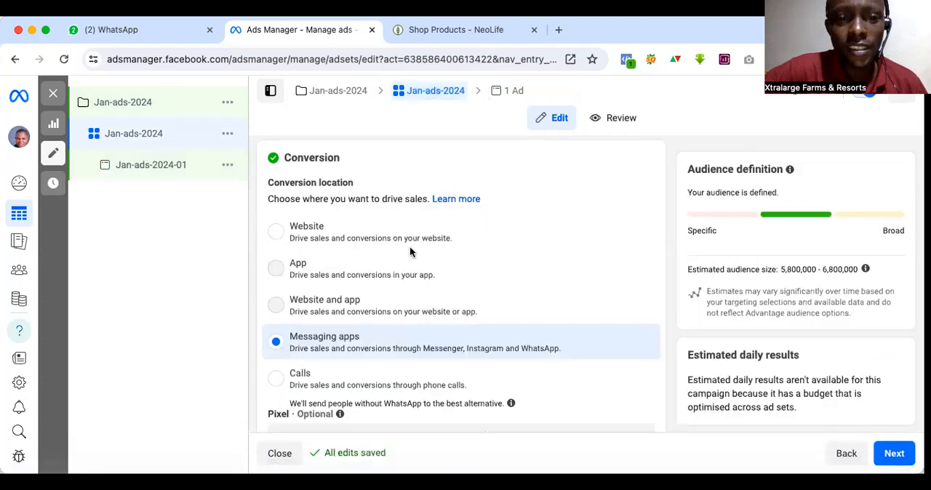
scroll(409, 247, "down", 10)
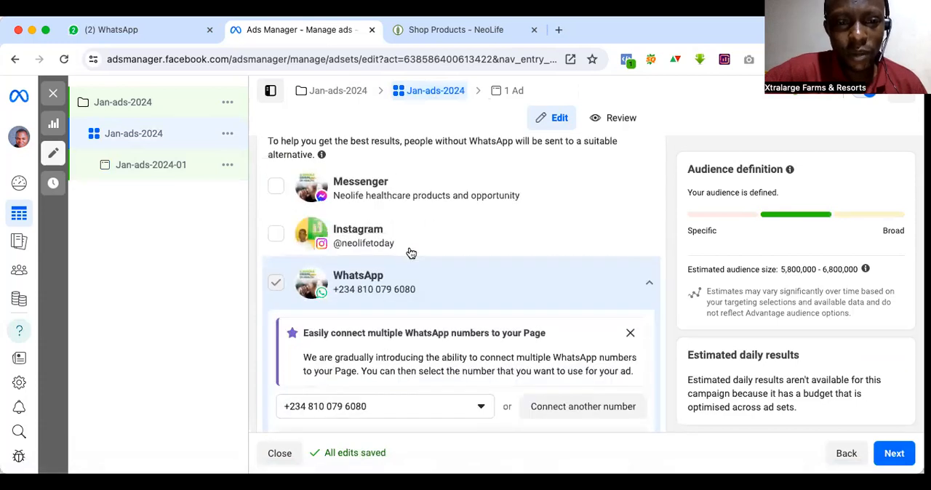
scroll(411, 252, "down", 10)
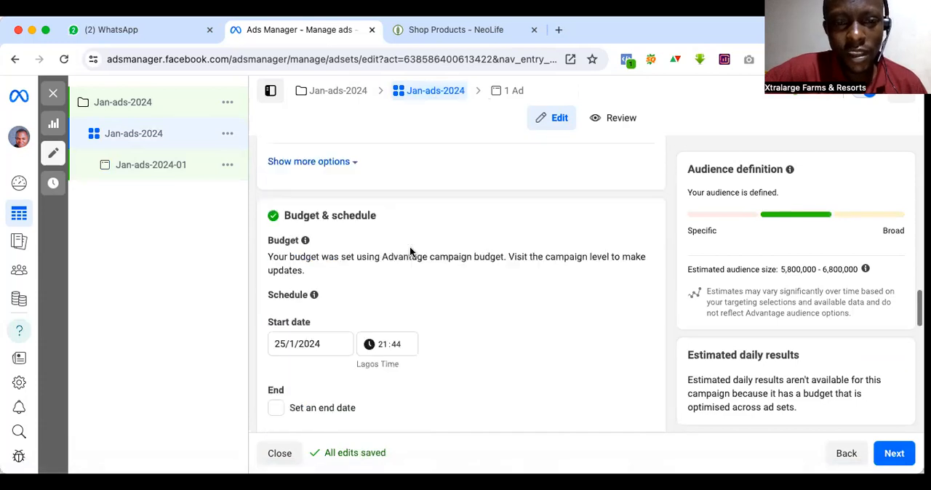
scroll(409, 251, "down", 3)
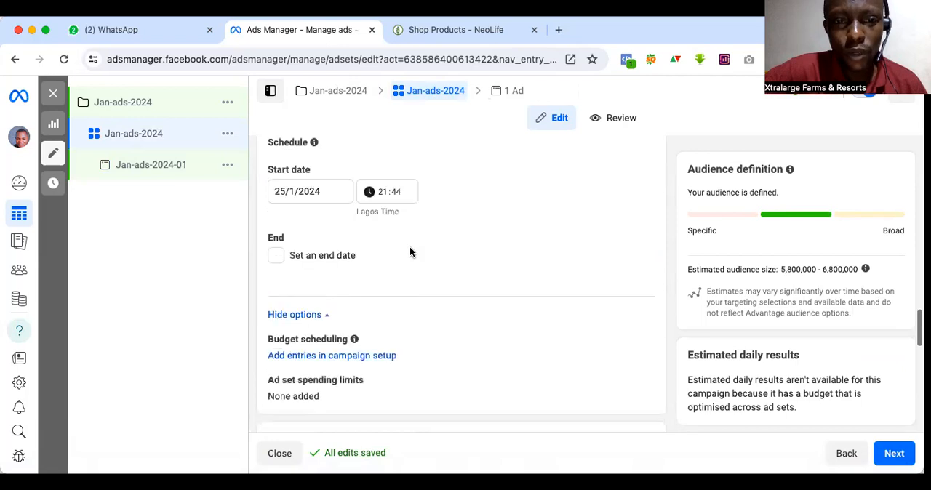
scroll(410, 252, "down", 4)
scroll(409, 251, "down", 2)
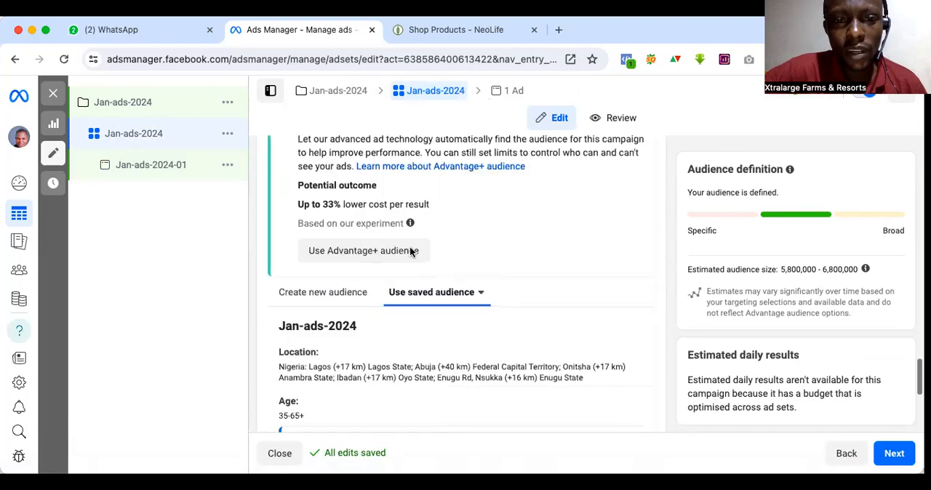
scroll(409, 251, "down", 4)
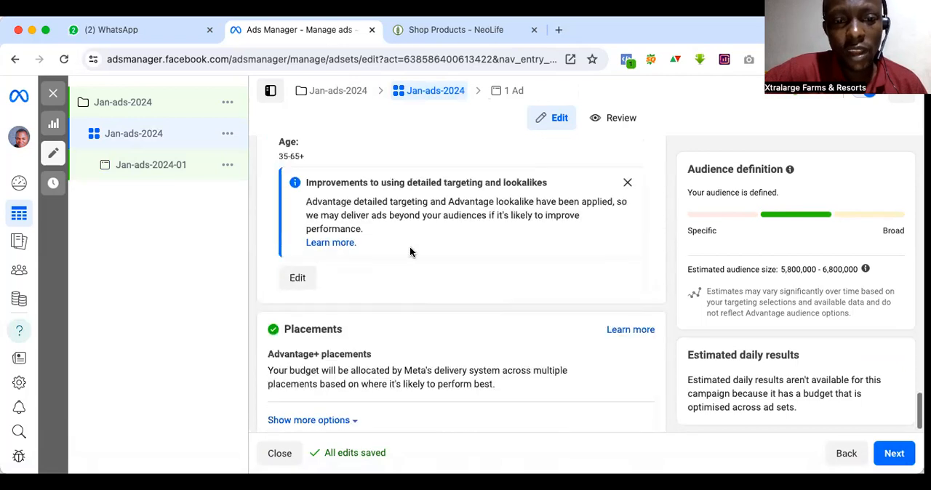
scroll(410, 252, "up", 8)
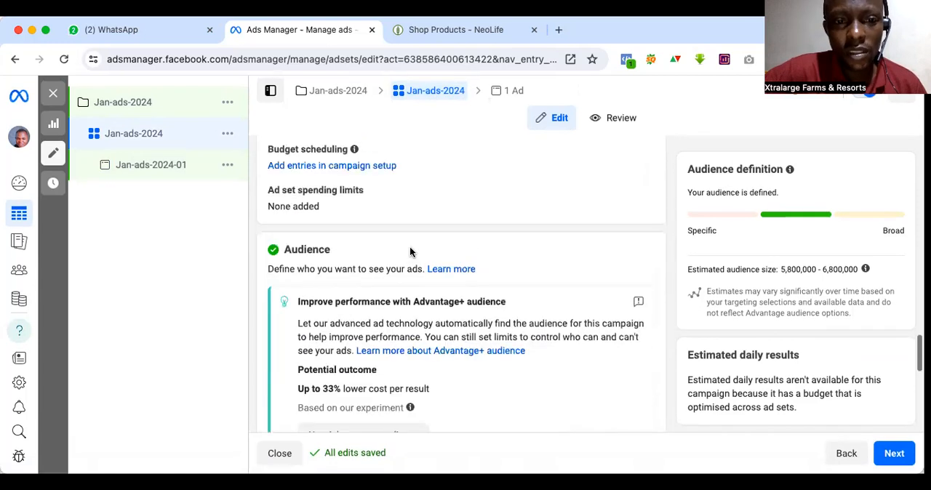
scroll(410, 252, "up", 4)
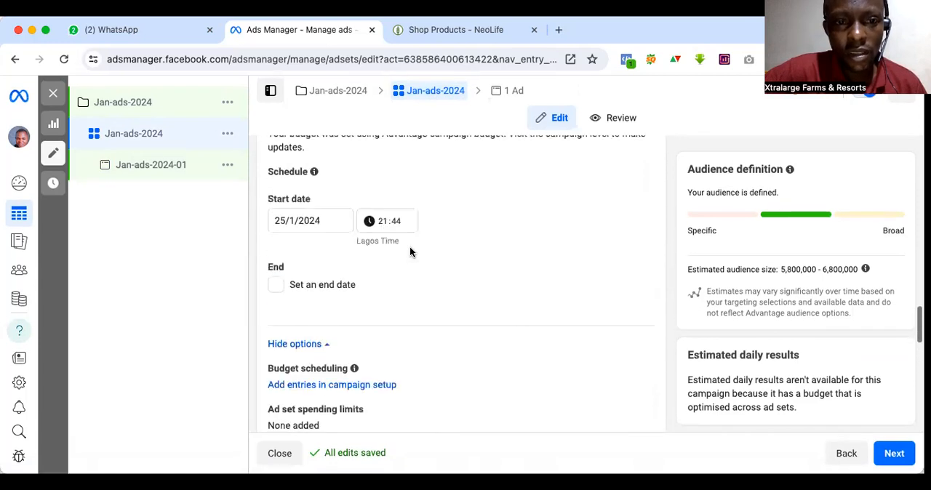
scroll(409, 252, "up", 1)
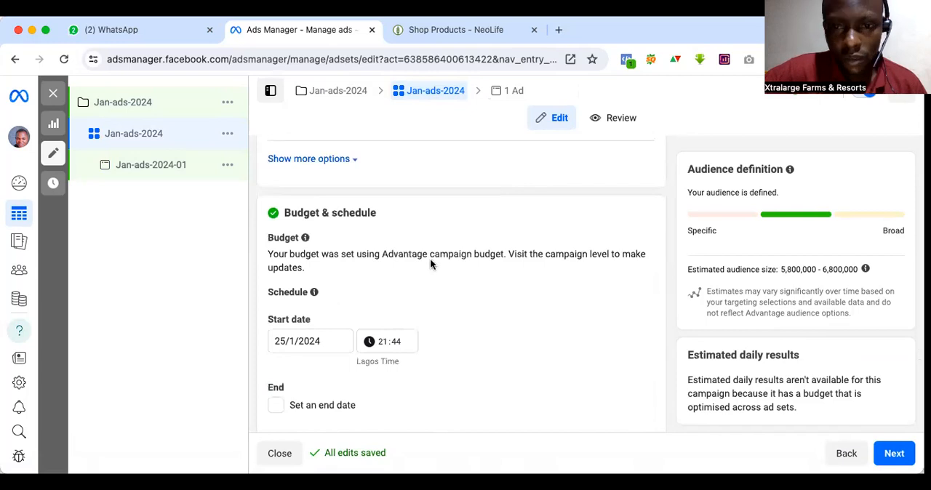
scroll(429, 264, "up", 5)
scroll(430, 264, "up", 5)
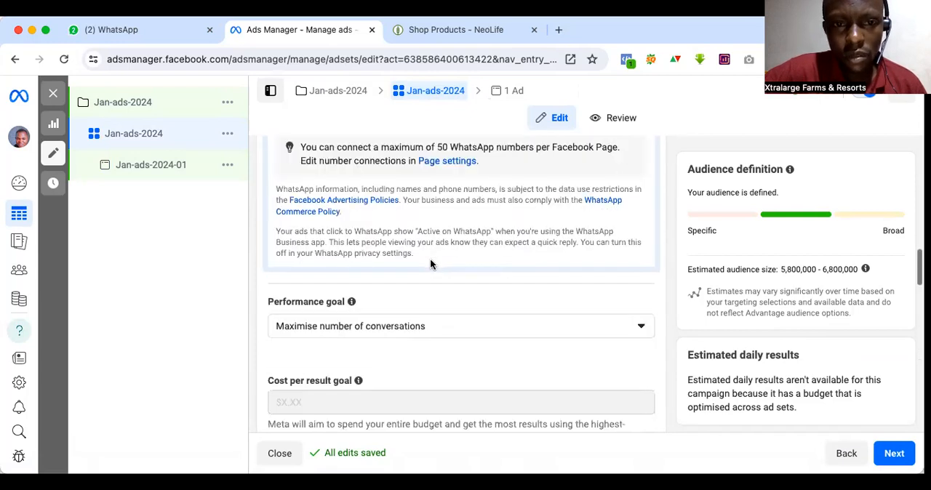
scroll(430, 264, "up", 3)
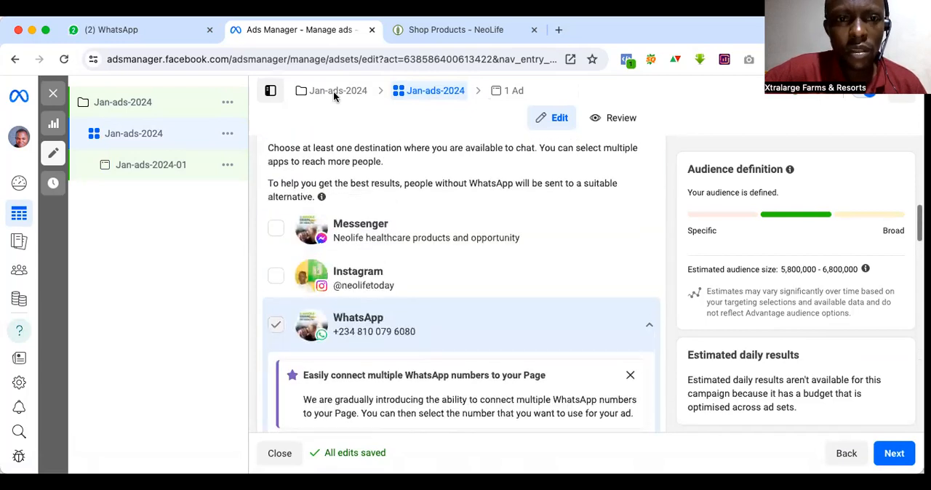
Step: Set the Jan-ads-2024 campaign's daily budget to ₦5,000
left_click(333, 92)
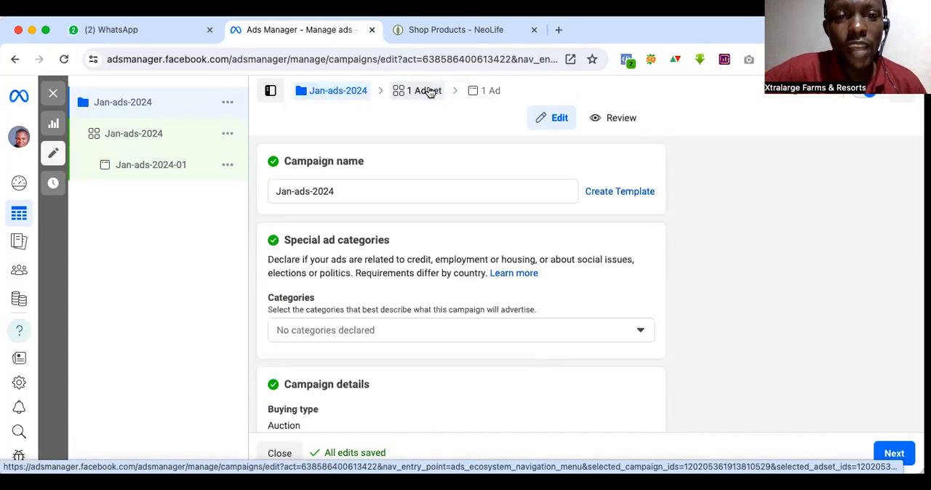
scroll(441, 283, "down", 8)
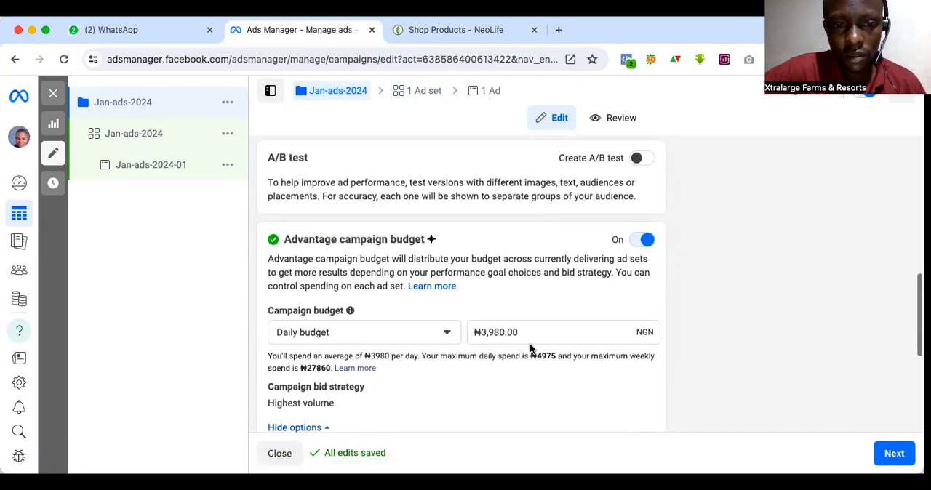
triple_click(481, 331)
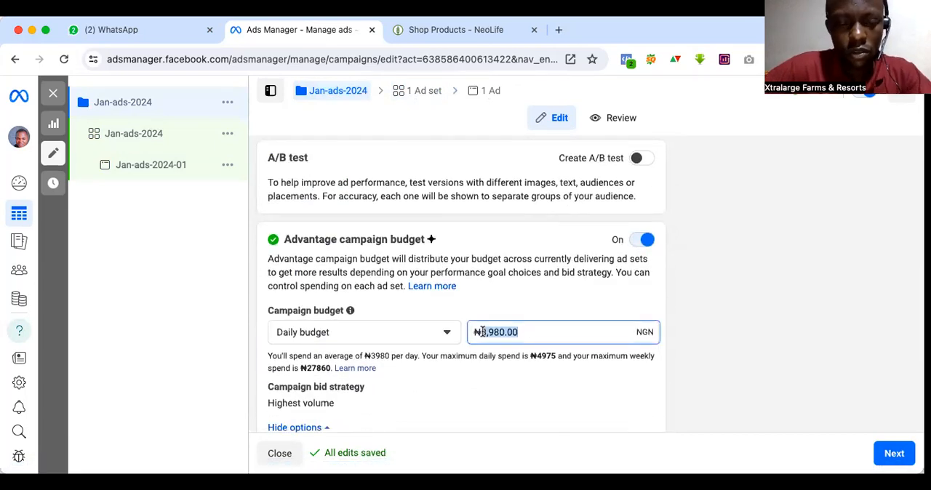
type("5000")
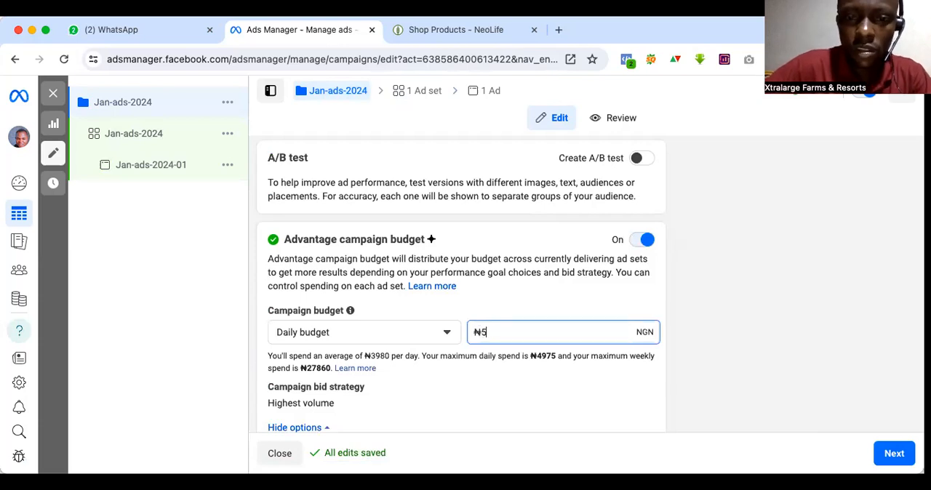
left_click(719, 338)
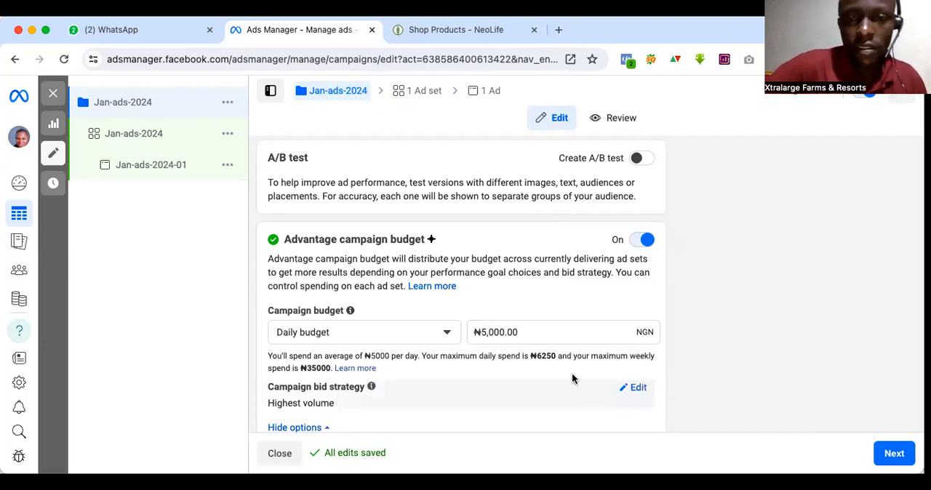
Step: Return to the Jan-ads-2024 ad set and recheck its WhatsApp destination, start date and end date options, and Facebook Page
left_click(419, 93)
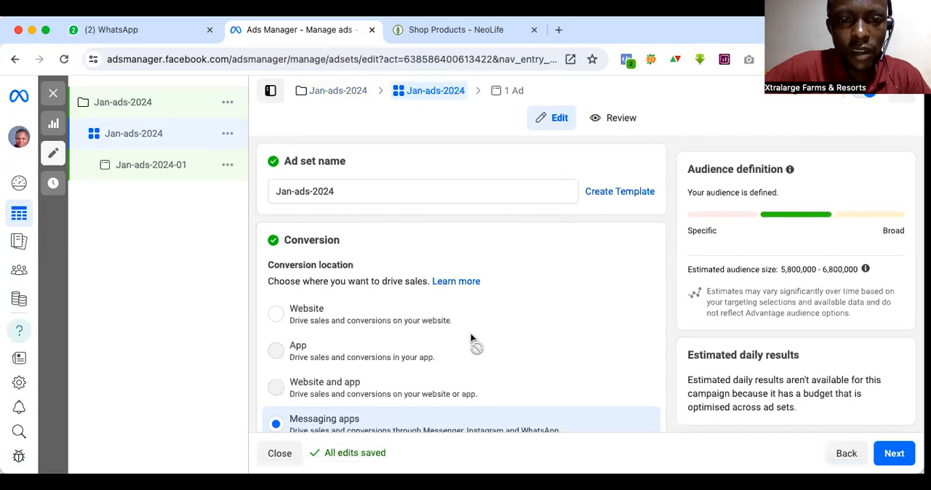
scroll(470, 332, "down", 10)
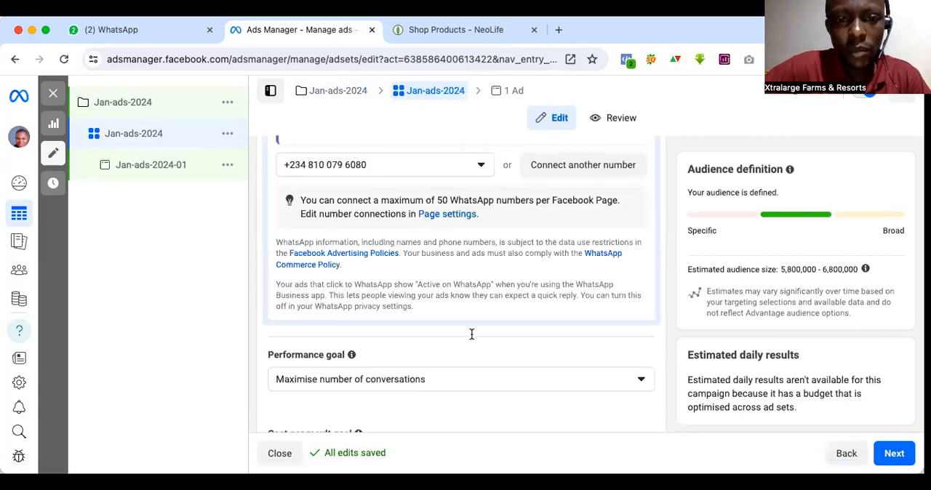
scroll(470, 333, "down", 5)
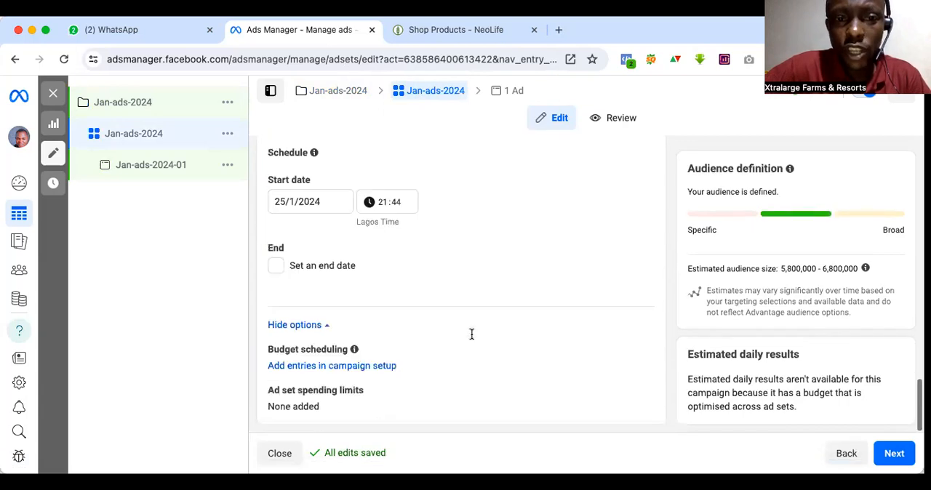
scroll(471, 334, "up", 5)
scroll(470, 333, "up", 5)
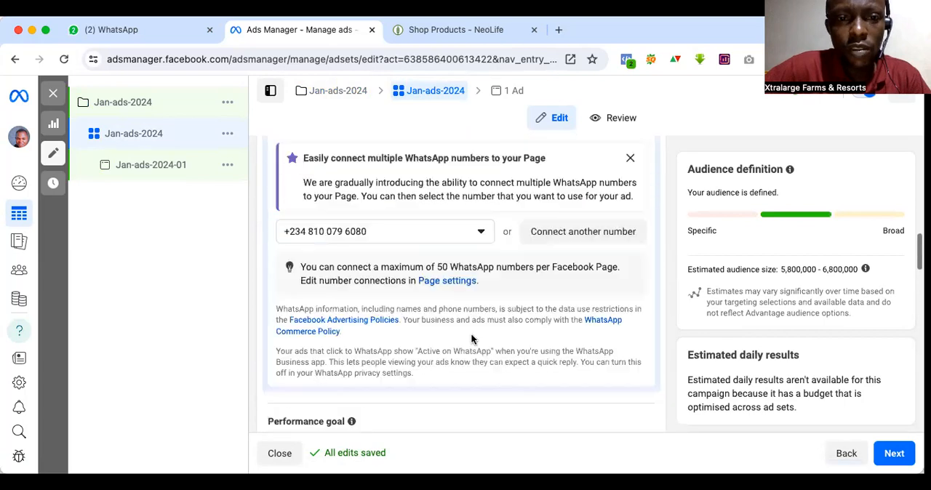
scroll(471, 339, "up", 10)
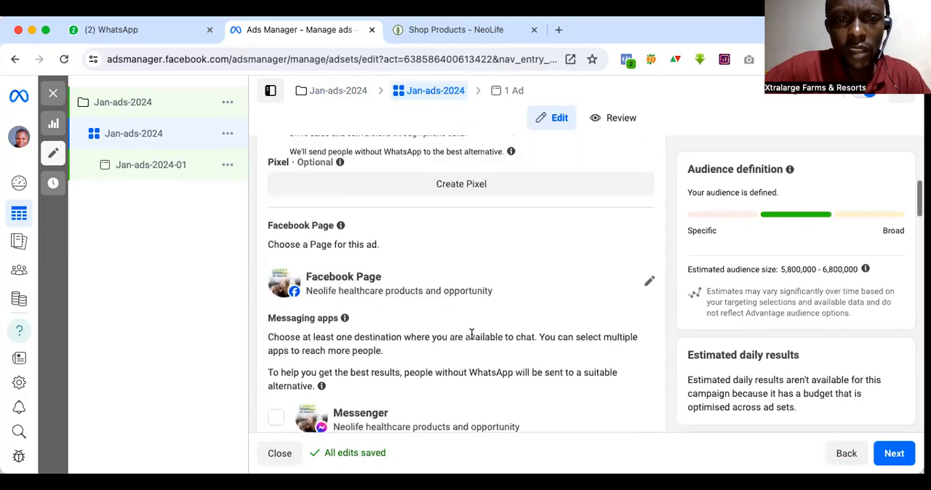
scroll(471, 339, "up", 2)
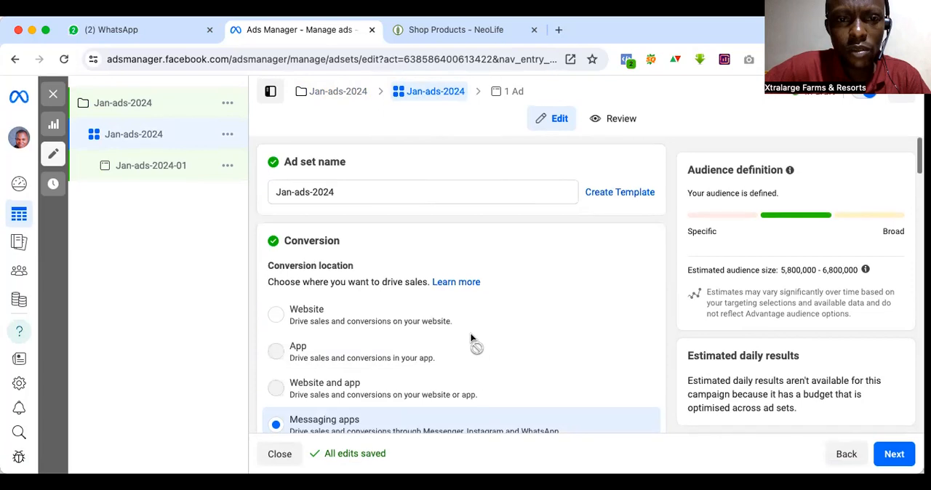
Step: Review the ad set's WhatsApp number, the saved audience choices with location and age targeting, and the placements
scroll(470, 333, "down", 5)
scroll(470, 333, "down", 6)
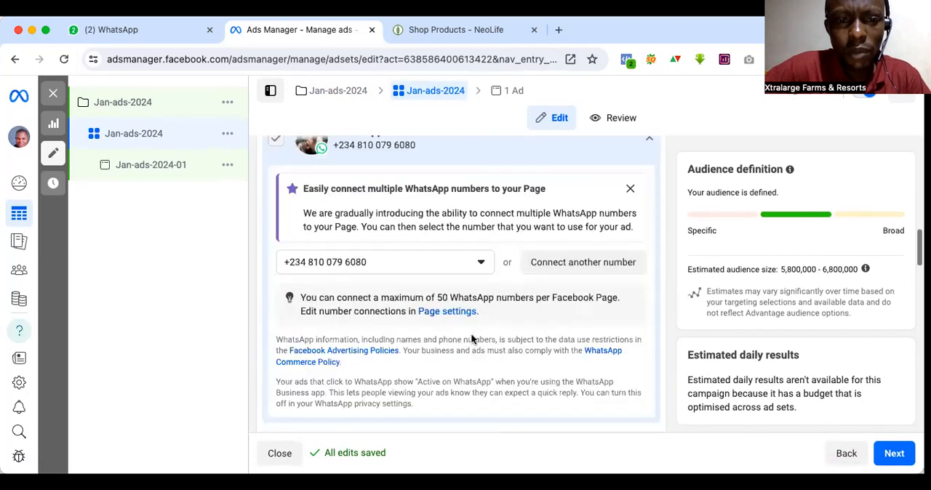
scroll(471, 333, "down", 4)
scroll(470, 333, "down", 4)
scroll(440, 383, "down", 7)
scroll(441, 384, "down", 2)
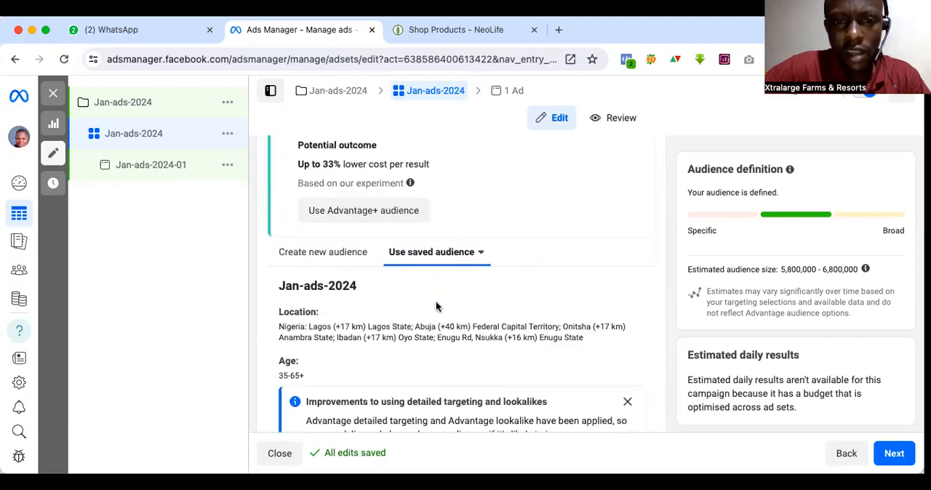
left_click(481, 253)
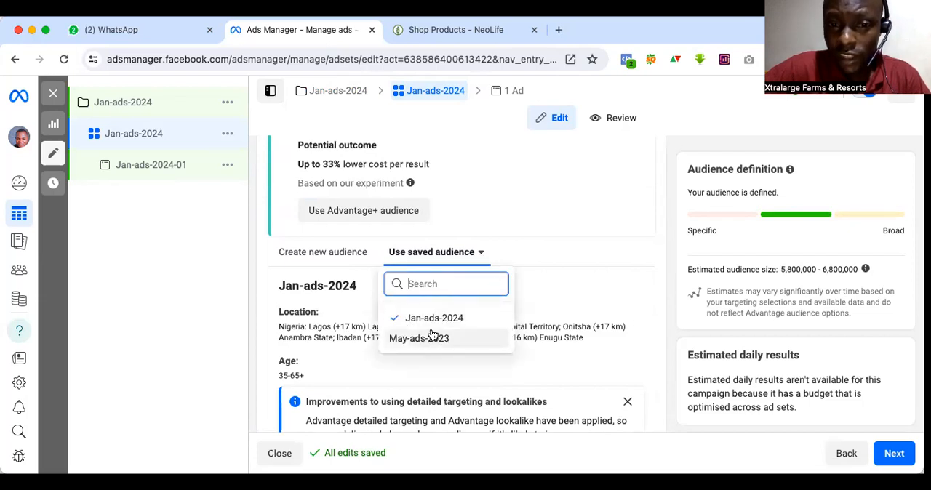
left_click(528, 258)
scroll(525, 327, "down", 2)
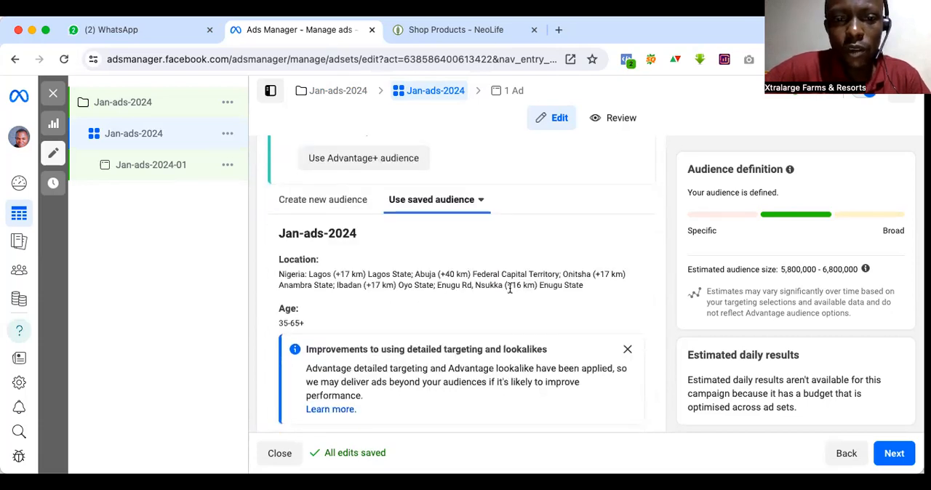
scroll(509, 291, "down", 4)
scroll(509, 293, "down", 2)
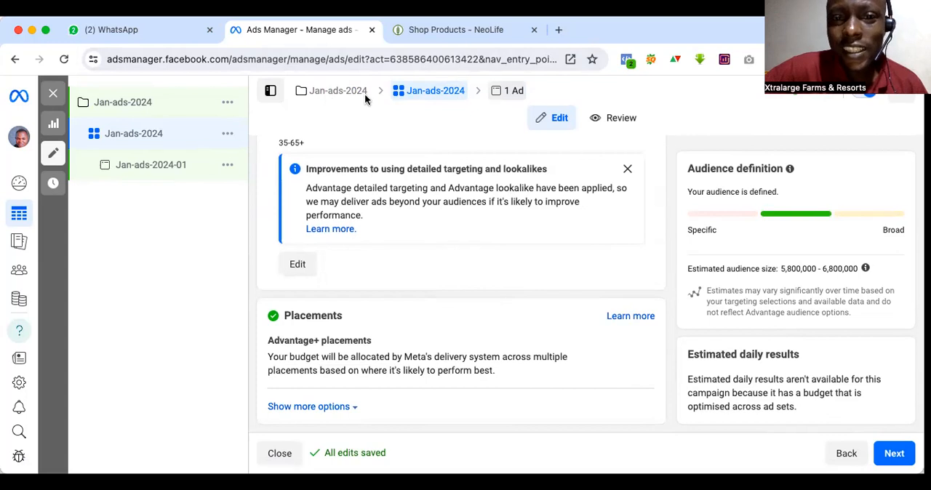
Step: Duplicate the Jan-ads-2024-01 ad once within its original campaign
left_click(518, 91)
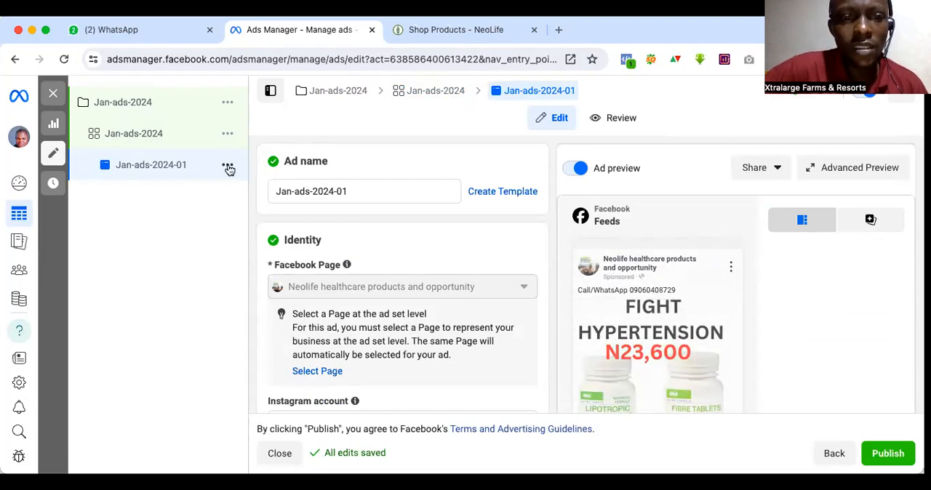
left_click(228, 166)
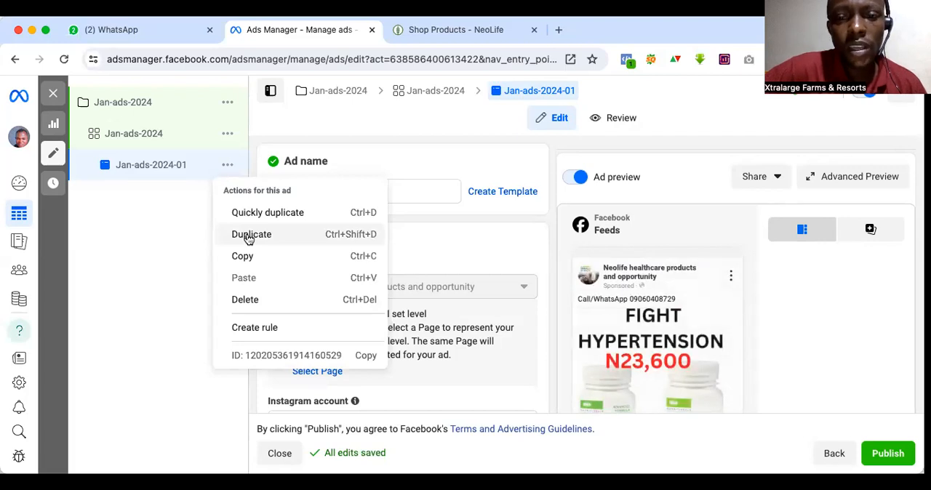
left_click(250, 235)
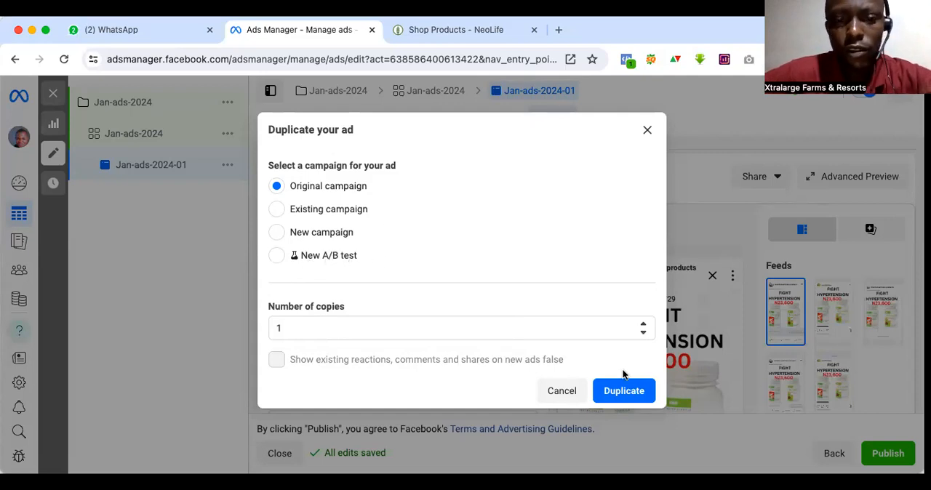
left_click(615, 392)
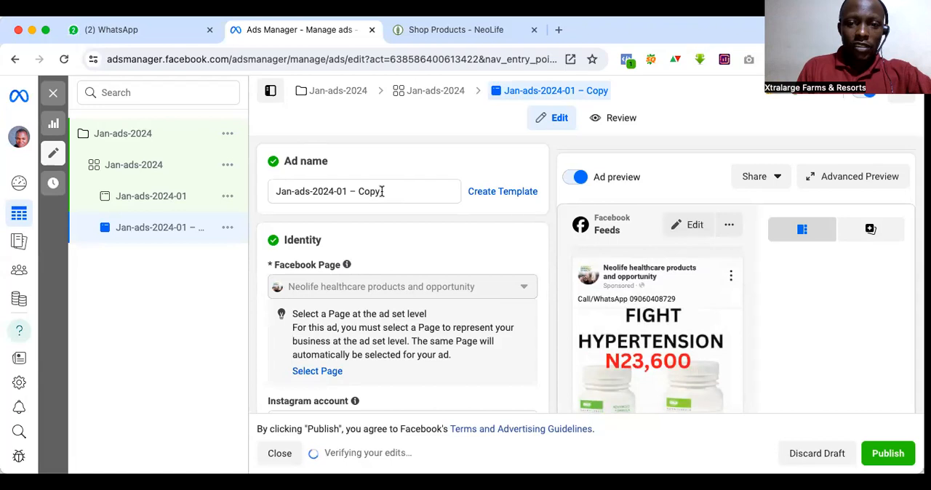
Step: Rename the duplicated ad as Jan-ads-2024-02
left_click_drag(343, 191, 381, 192)
key("BackSpace")
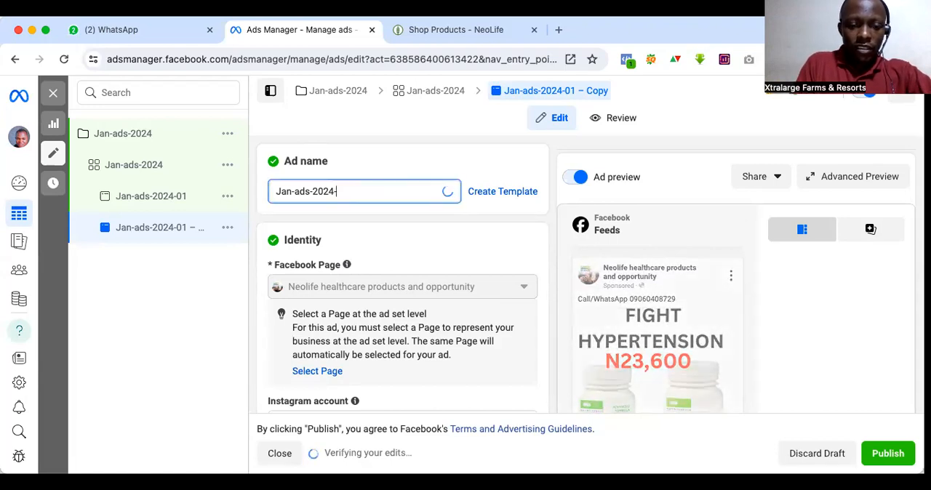
type("02")
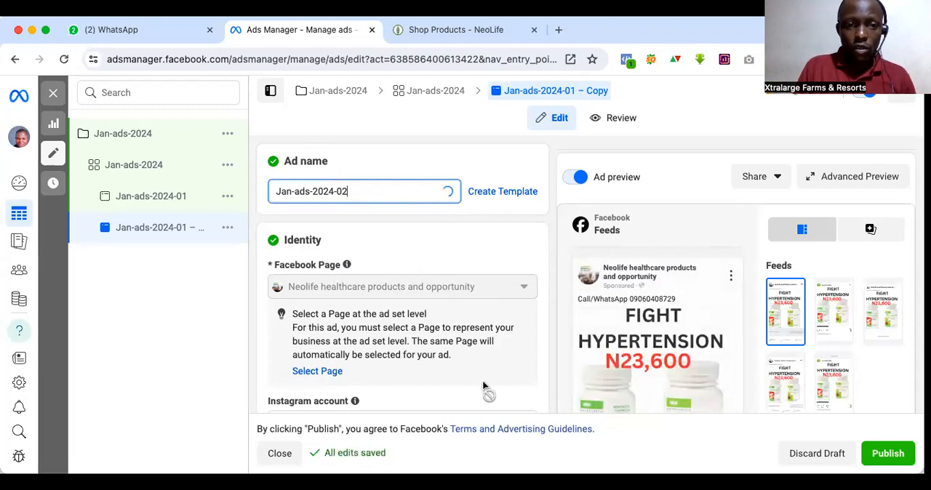
Step: Remove all the hypertension media from the Jan-ads-2024-02 ad creative
scroll(482, 381, "down", 3)
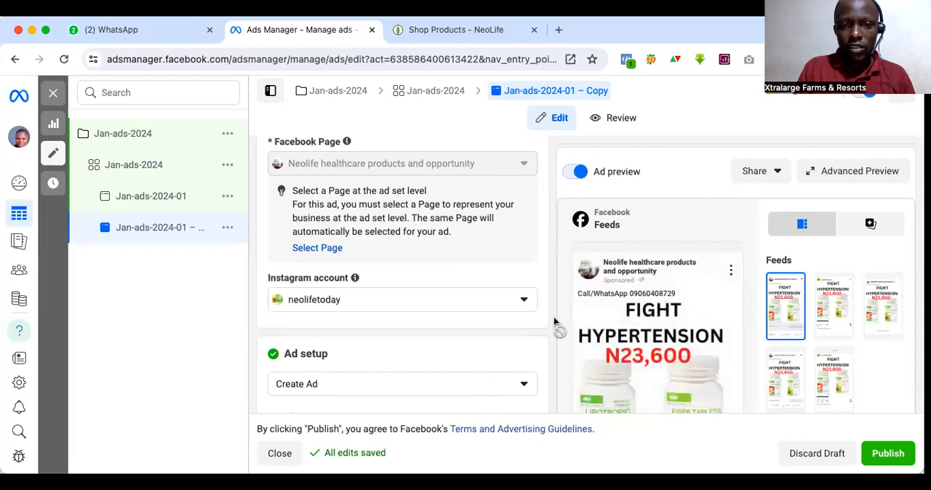
scroll(554, 317, "down", 5)
scroll(554, 318, "down", 10)
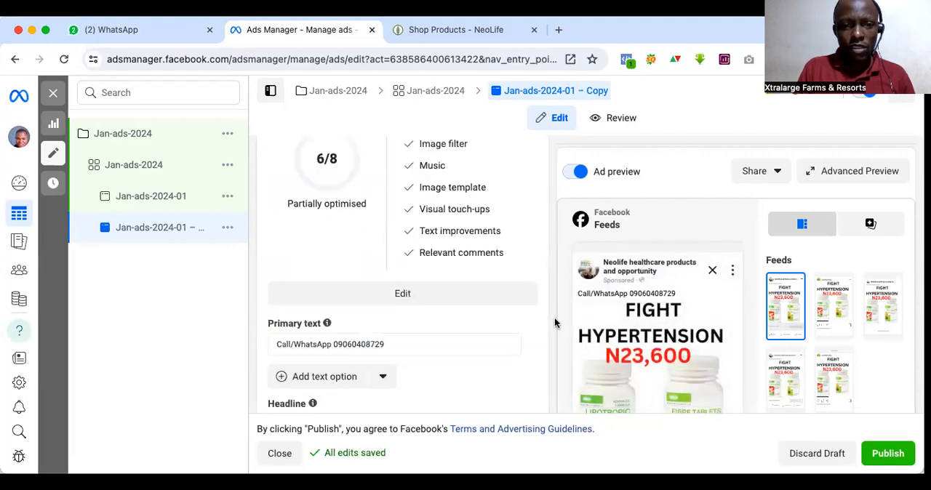
scroll(554, 323, "down", 3)
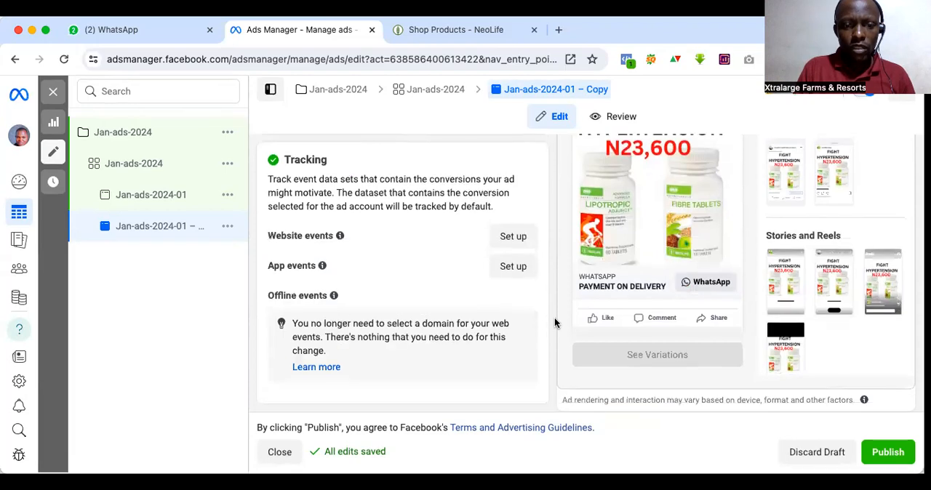
scroll(554, 317, "up", 15)
scroll(554, 317, "up", 3)
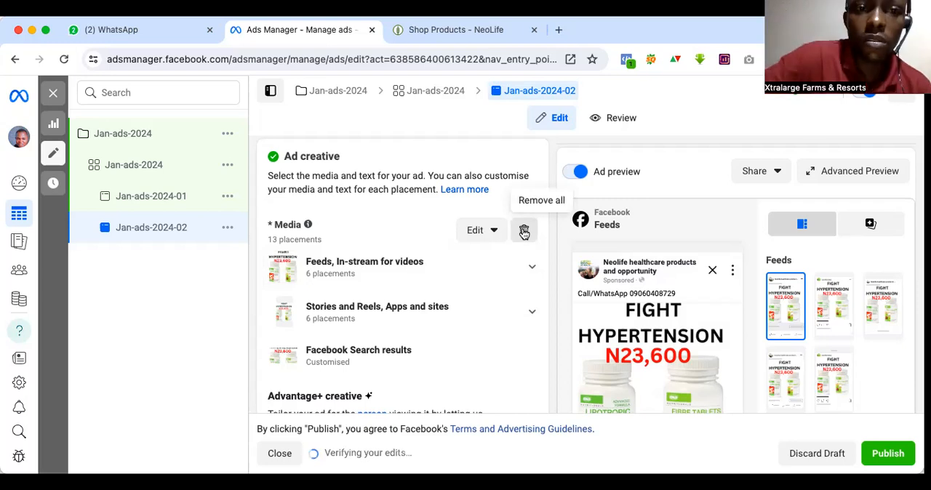
left_click(523, 231)
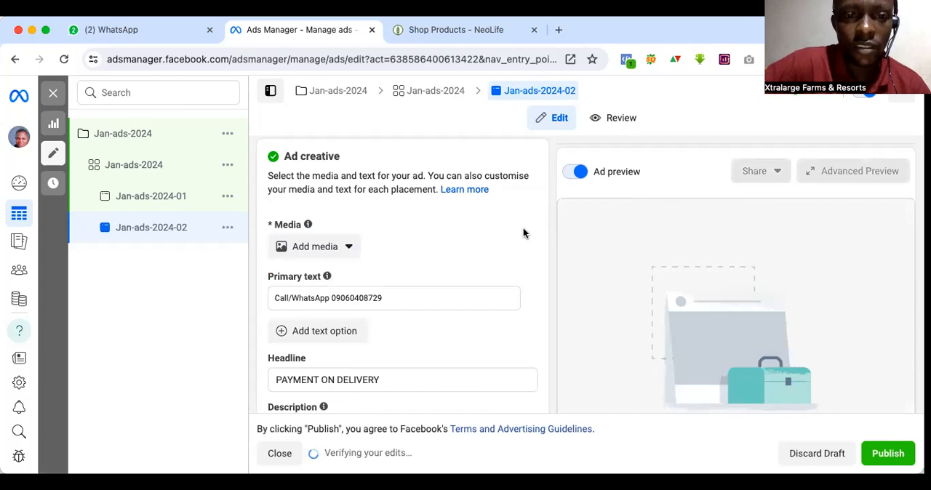
Step: Add the "Fight Cholesterol N35,120" account image as the ad's media and proceed to its placement crops
left_click(339, 247)
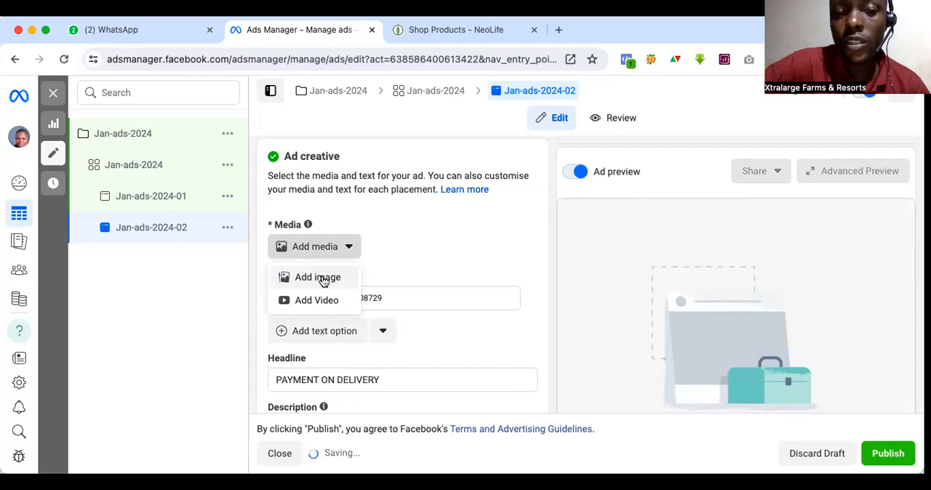
left_click(323, 281)
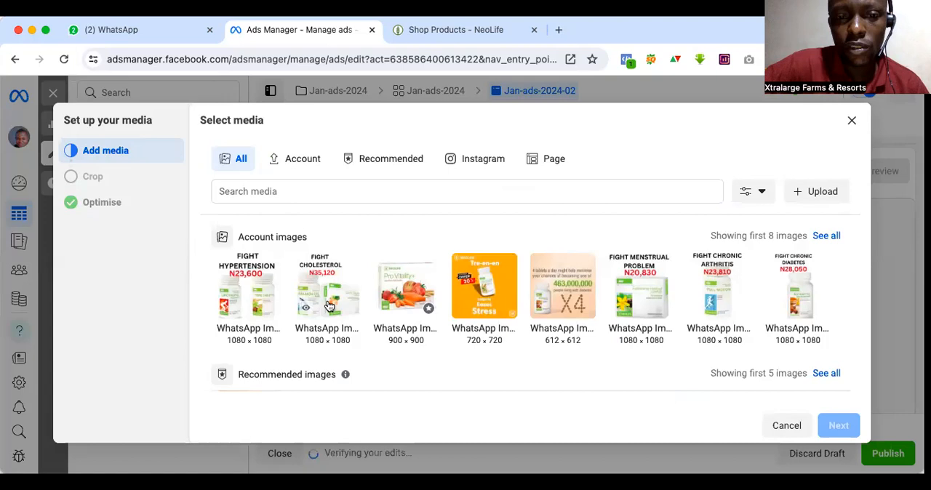
left_click(326, 289)
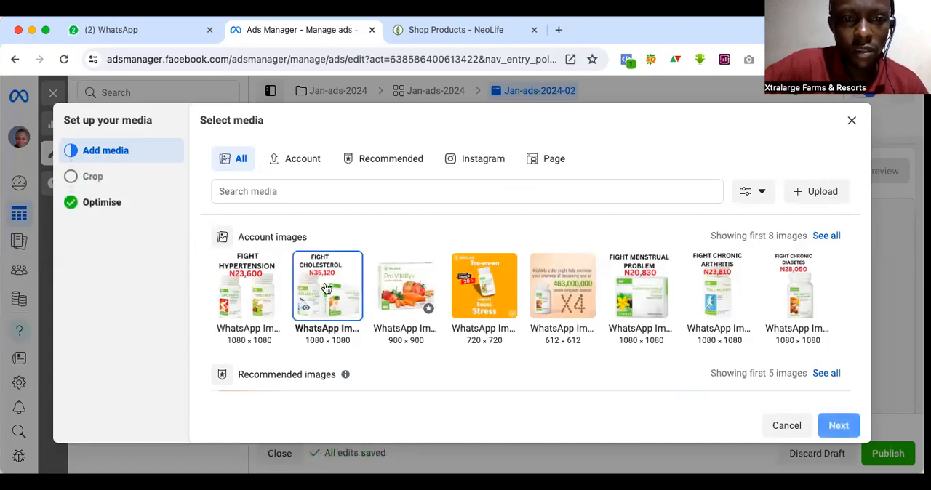
left_click(836, 426)
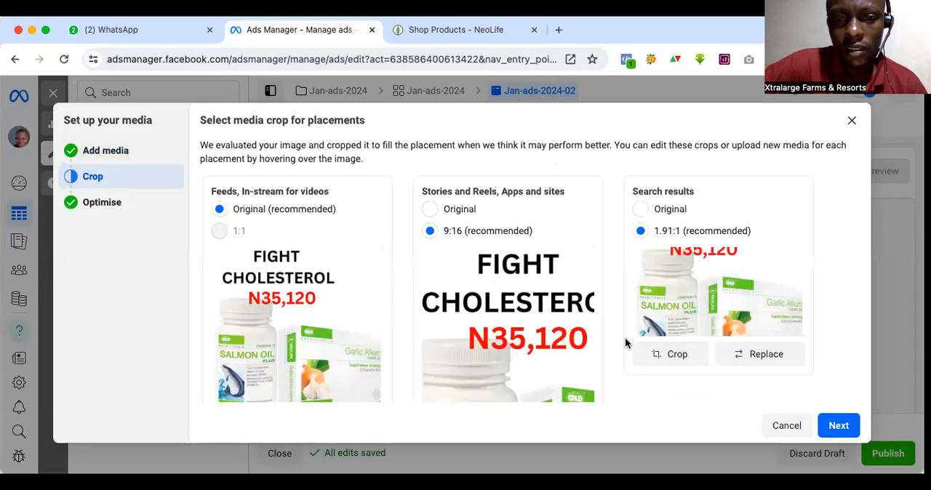
Step: Use the original image for Stories and Reels and for Search results, and apply the 1:1 crop for Feeds
scroll(625, 338, "down", 2)
scroll(369, 269, "up", 1)
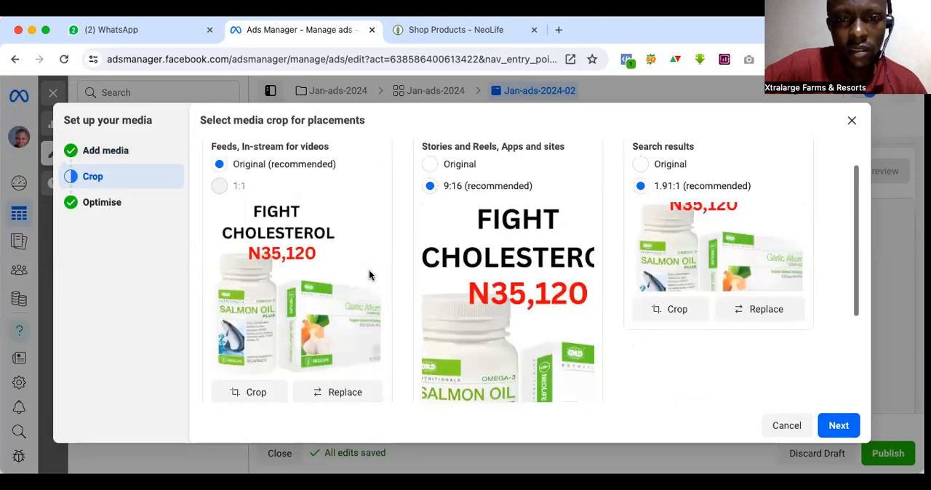
left_click(431, 165)
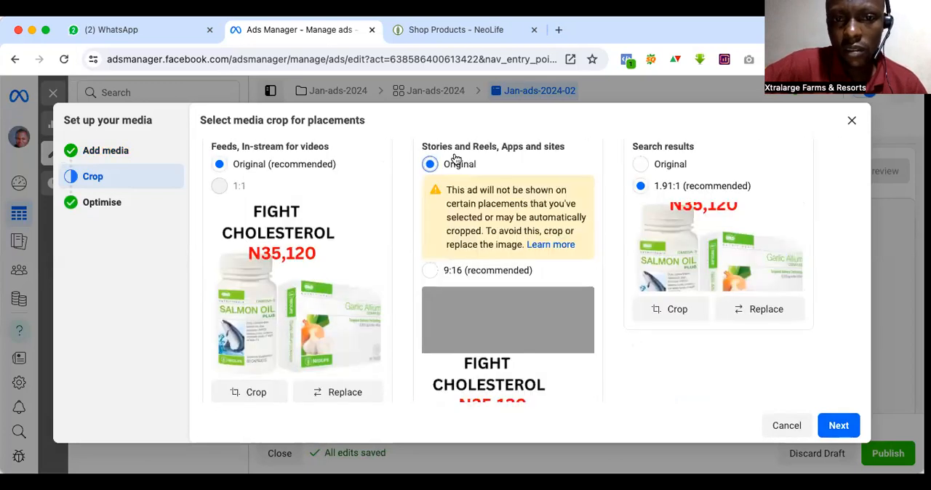
left_click(659, 167)
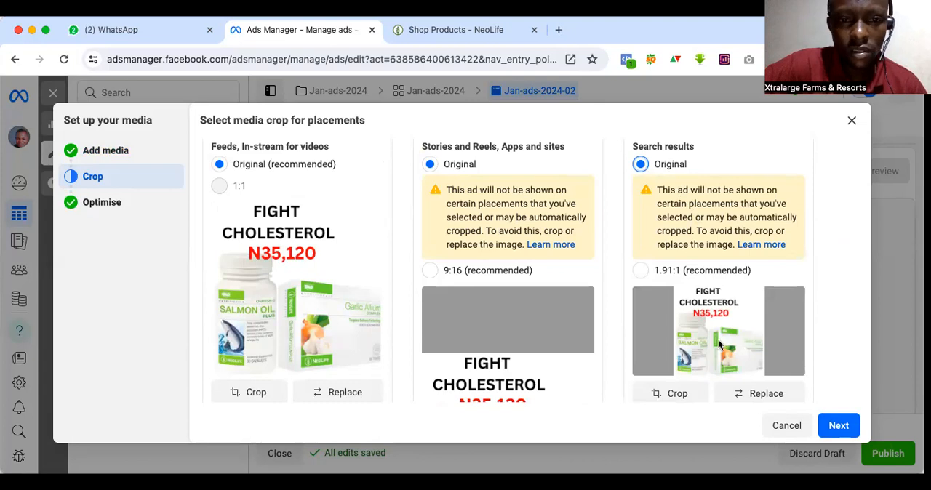
left_click(256, 393)
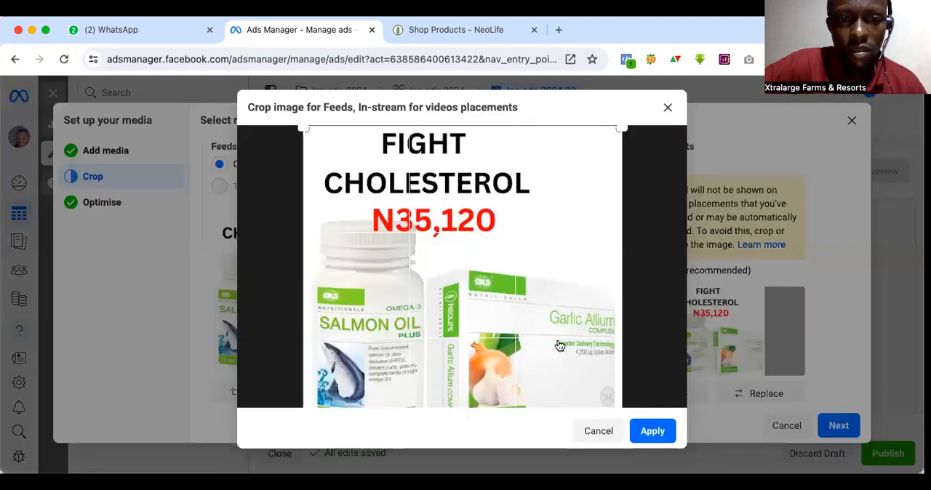
left_click(652, 431)
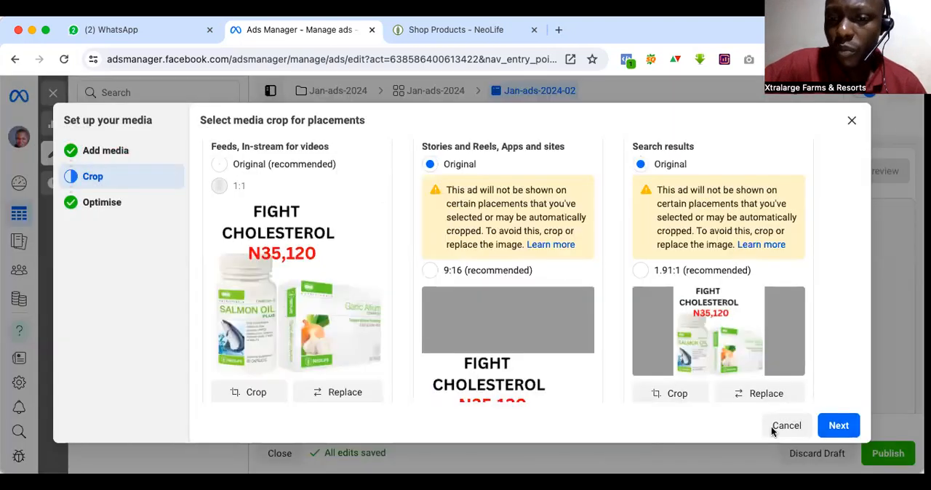
left_click(838, 426)
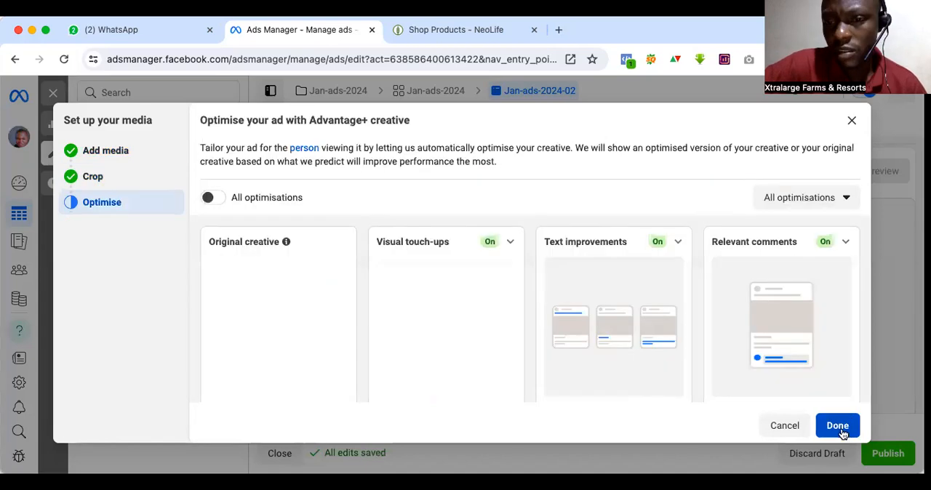
Step: Look through the Advantage+ creative optimisations, finish the media setup with them as they are, and check the cholesterol ad's preview
scroll(837, 429, "down", 1)
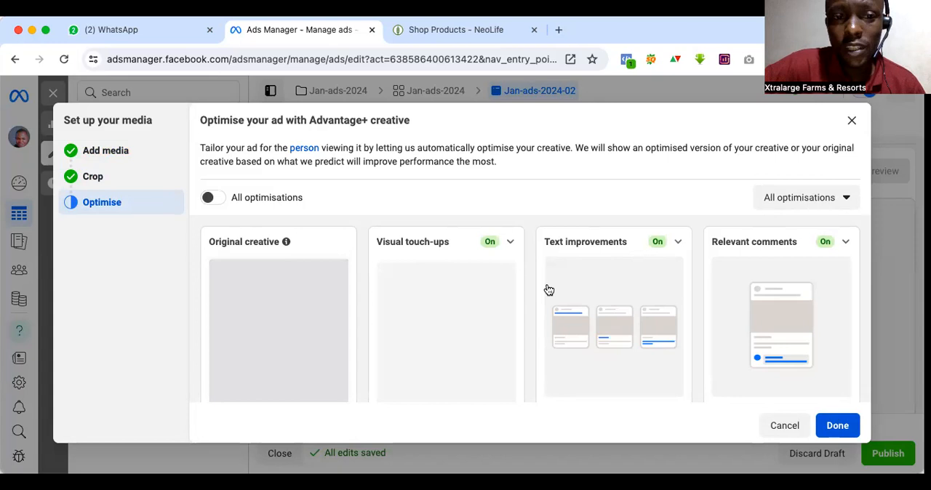
scroll(546, 289, "down", 3)
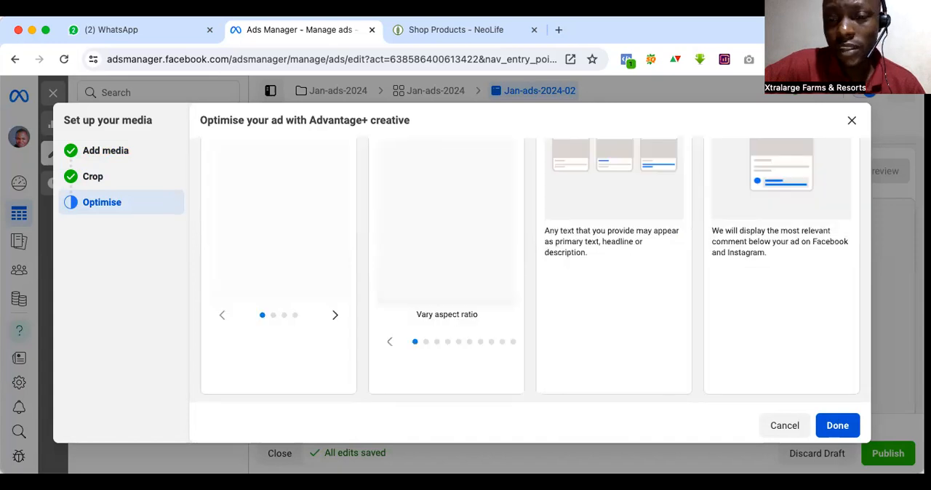
scroll(838, 423, "down", 1)
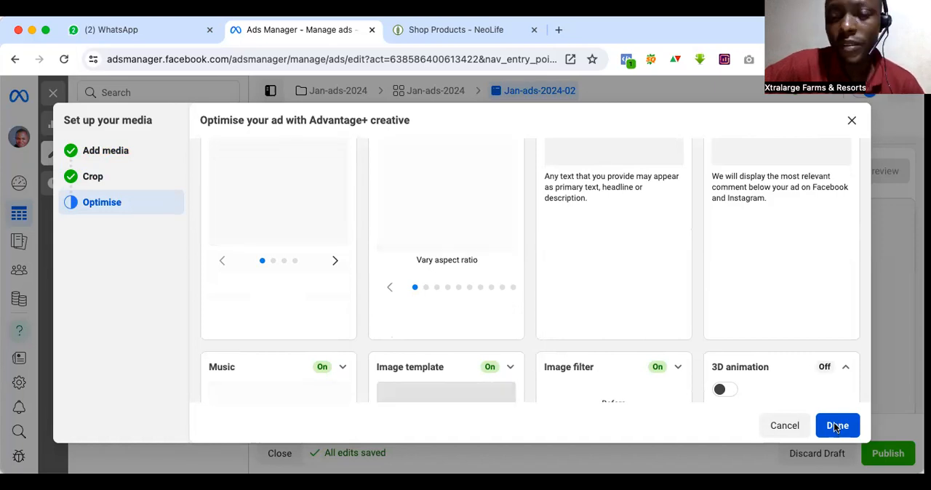
left_click(836, 425)
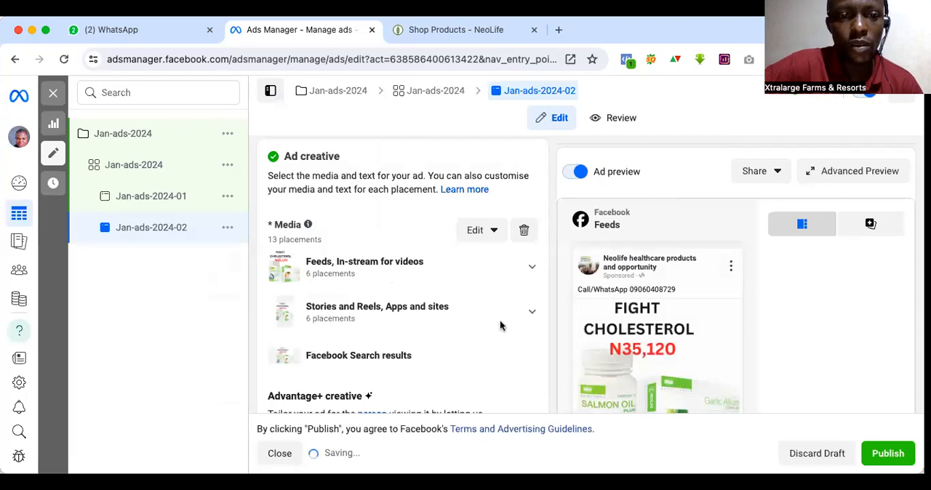
scroll(500, 325, "up", 1)
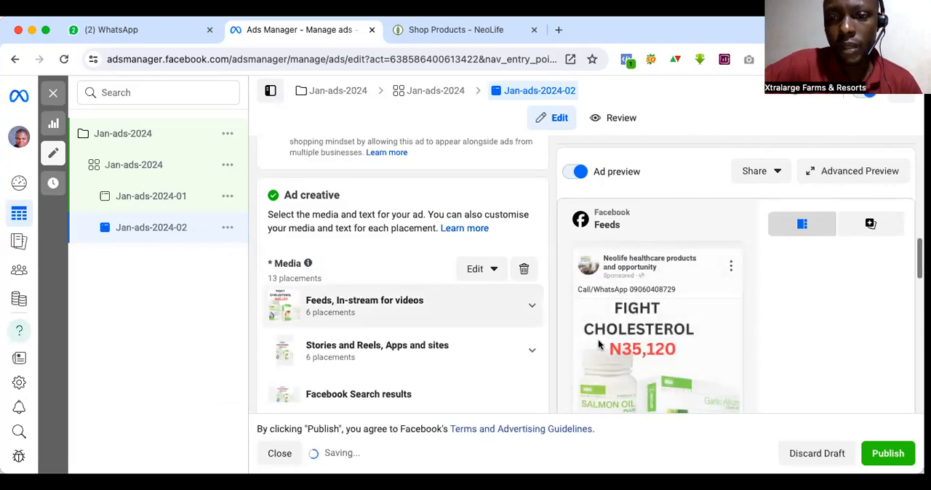
scroll(627, 319, "down", 2)
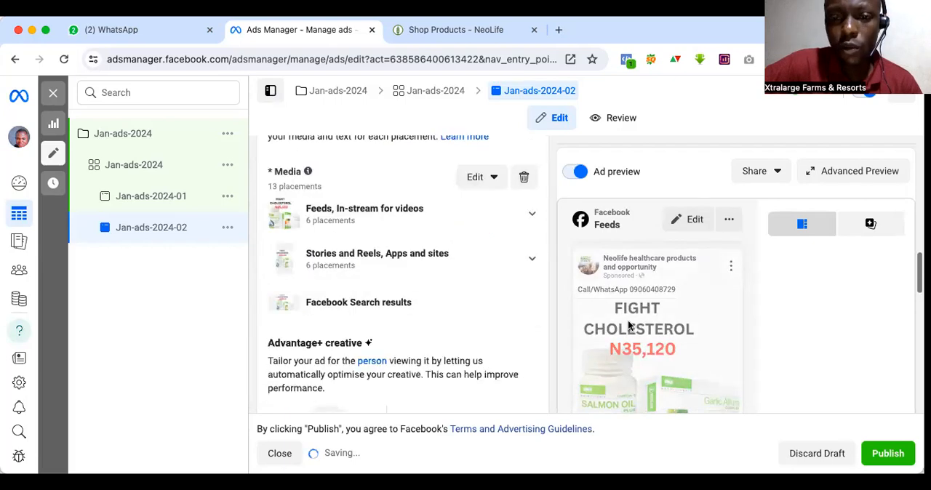
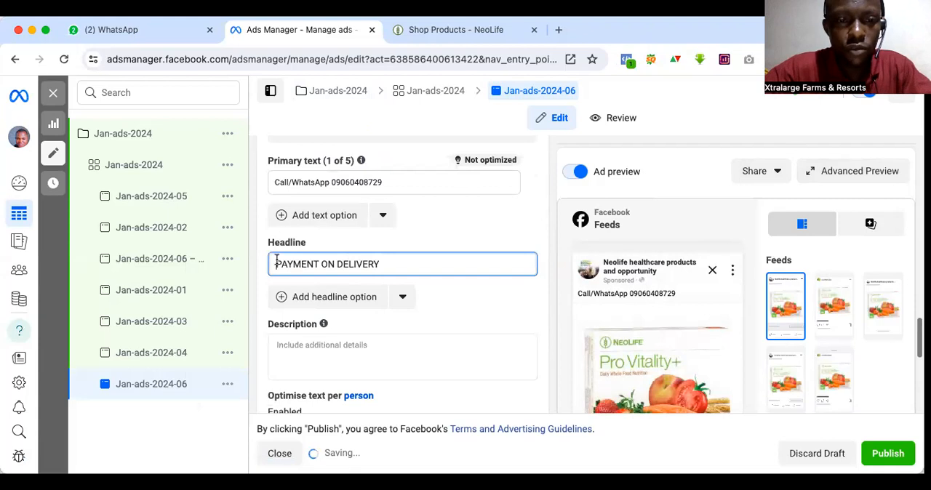
Step: Change the Jan-ads-2024-06 headline to "N35,190 - PAYMENT ON DELIVERY" and check the ad's previews for Feeds and for Stories and Reels
type("N")
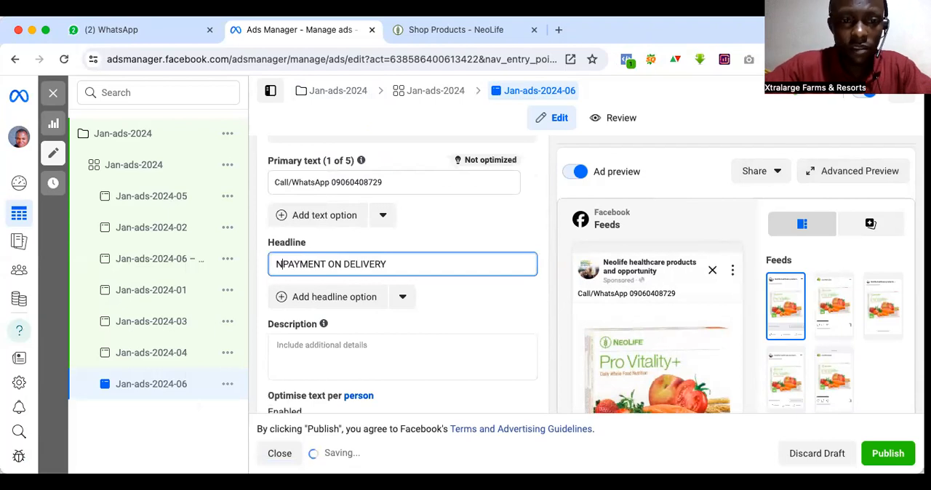
type("35,190")
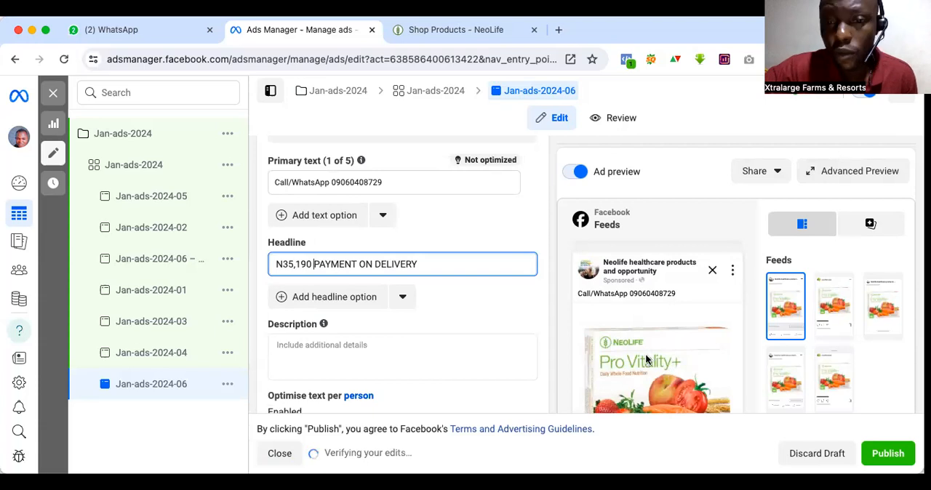
scroll(652, 346, "down", 10)
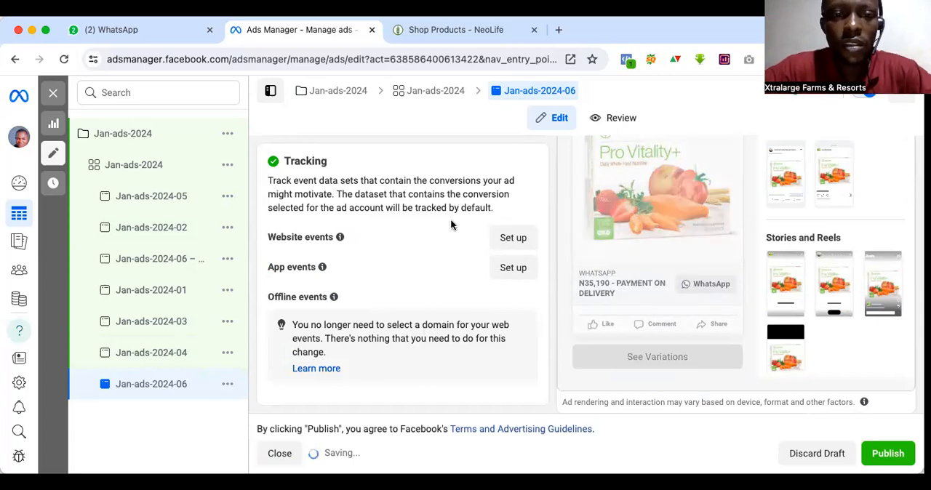
scroll(450, 219, "up", 1)
scroll(450, 220, "down", 1)
scroll(450, 219, "up", 2)
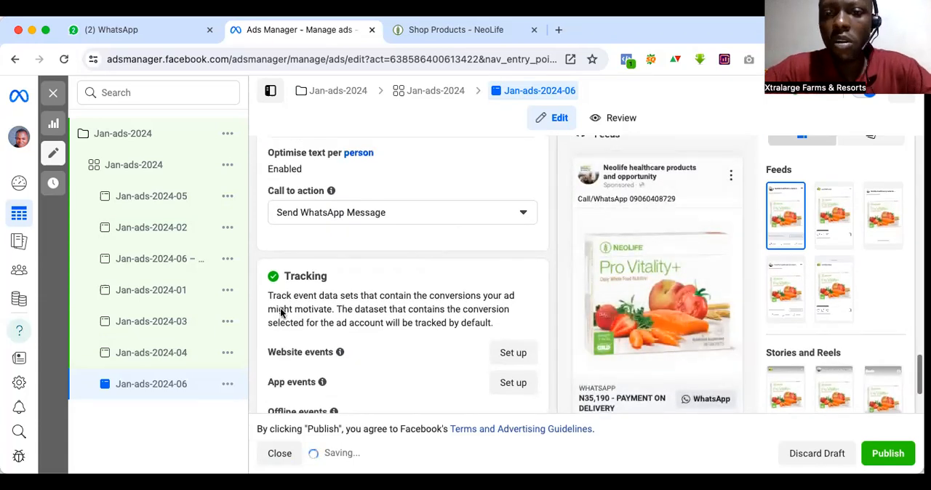
scroll(280, 307, "up", 1)
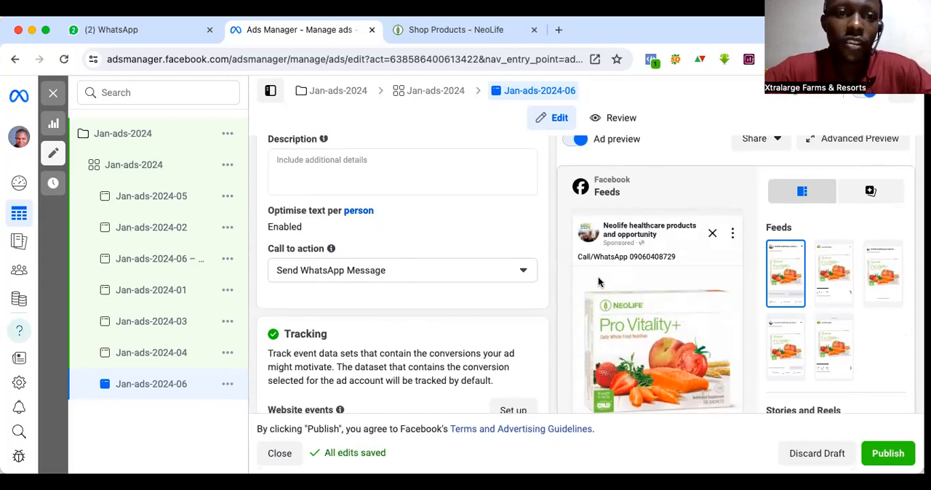
scroll(840, 363, "down", 2)
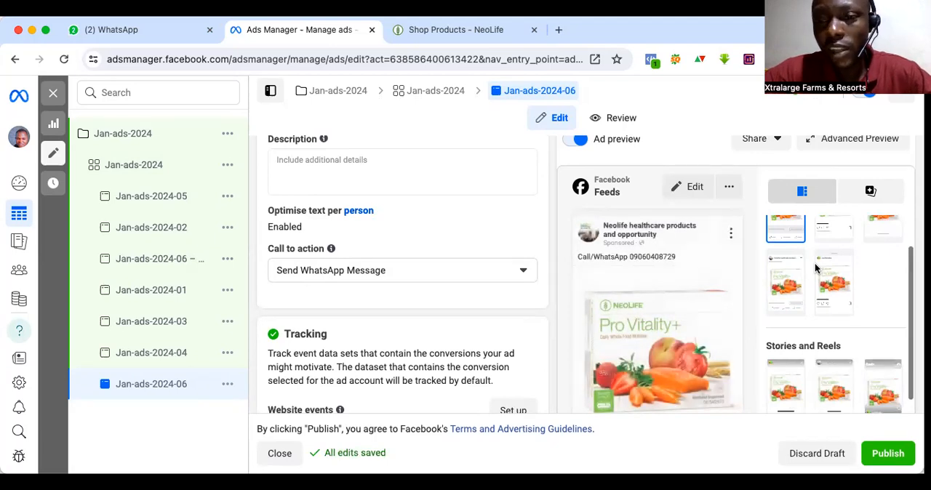
Step: Publish the Jan-ads-2024-06 ad with its campaign and ad set, and publish all six remaining draft ads after reviewing them
left_click(887, 456)
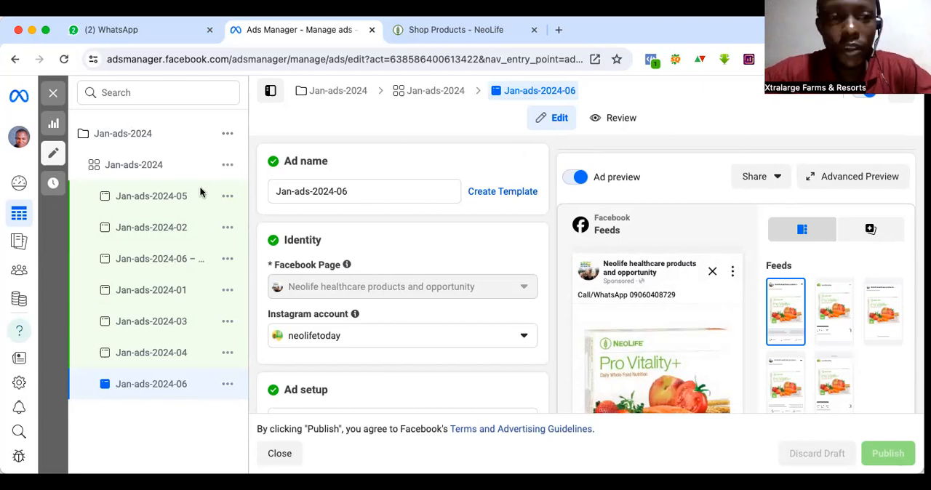
left_click(53, 97)
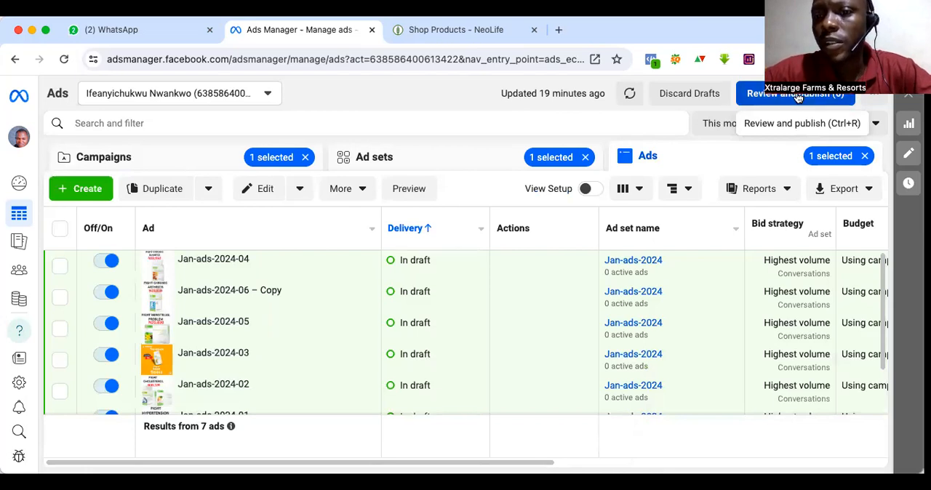
left_click(793, 94)
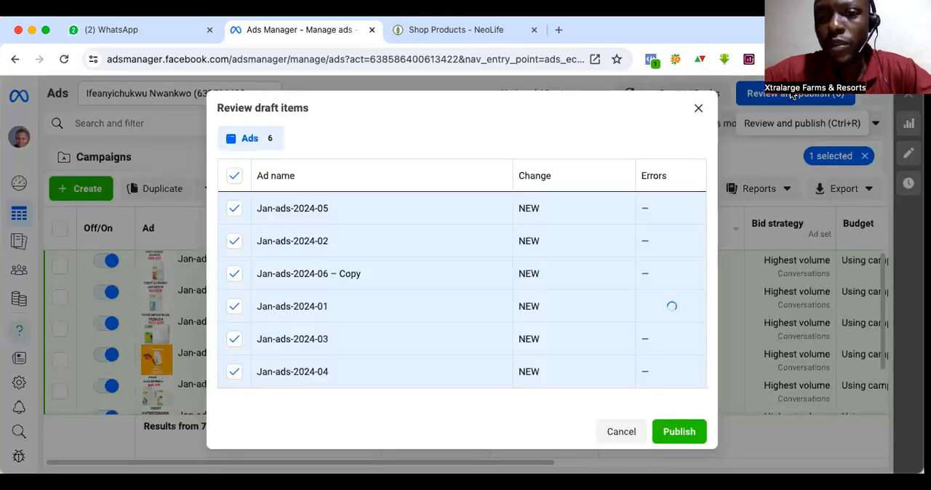
left_click(676, 432)
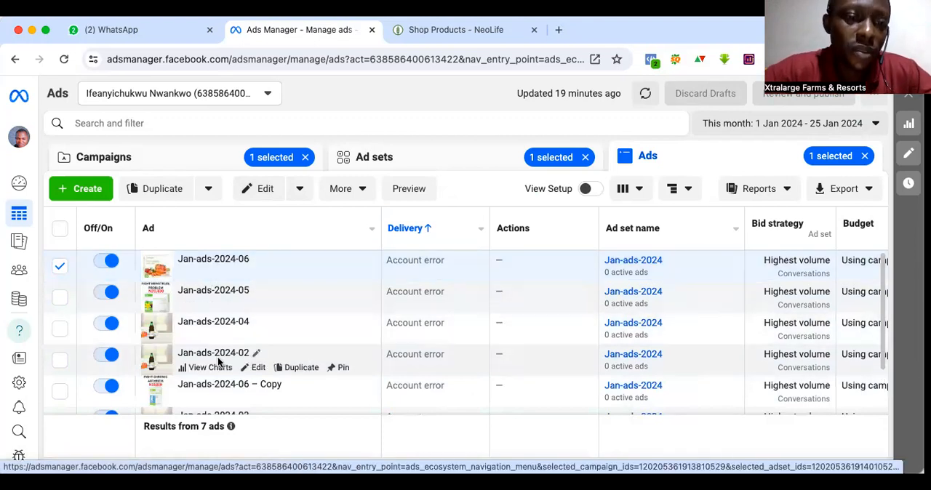
Step: Review the delivery status of the published ads and of the campaigns, and deselect the Jan-ads-2024 campaign
scroll(218, 361, "down", 2)
scroll(218, 361, "up", 2)
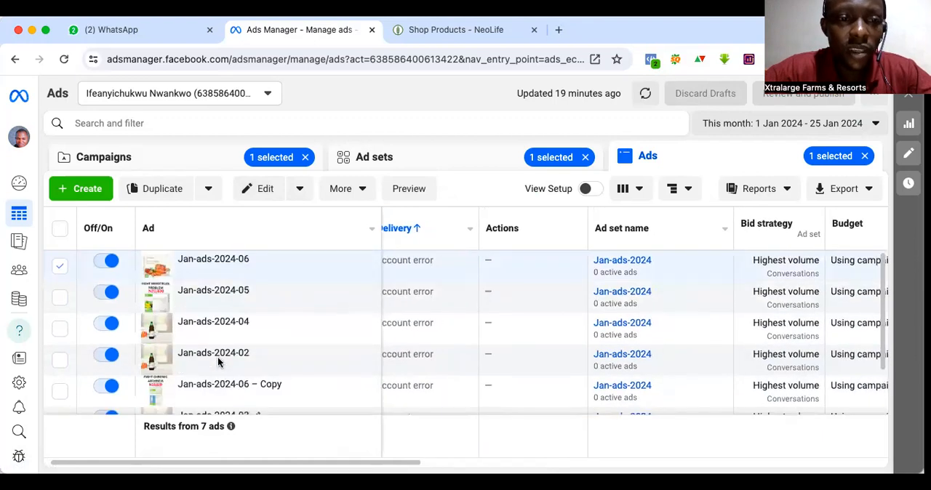
left_click(167, 159)
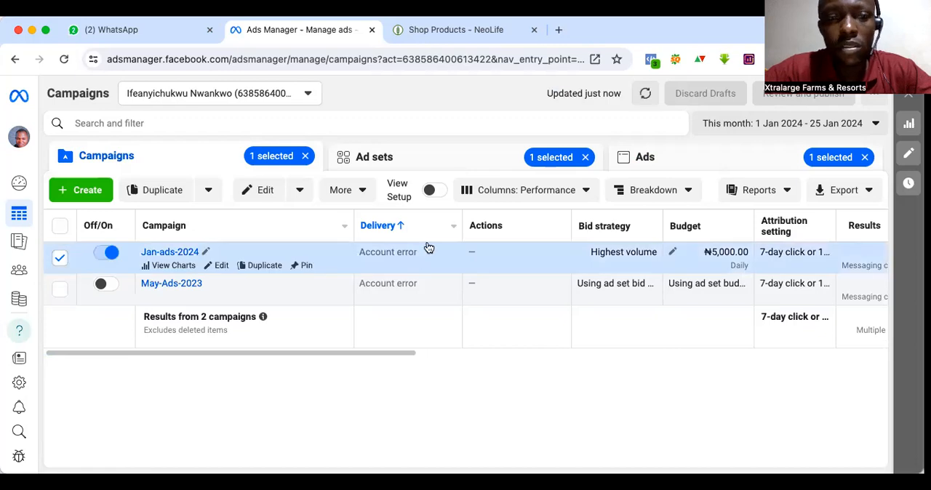
mouse_move(684, 35)
left_mouse_down()
mouse_move(684, 56)
mouse_move(684, 32)
left_mouse_up()
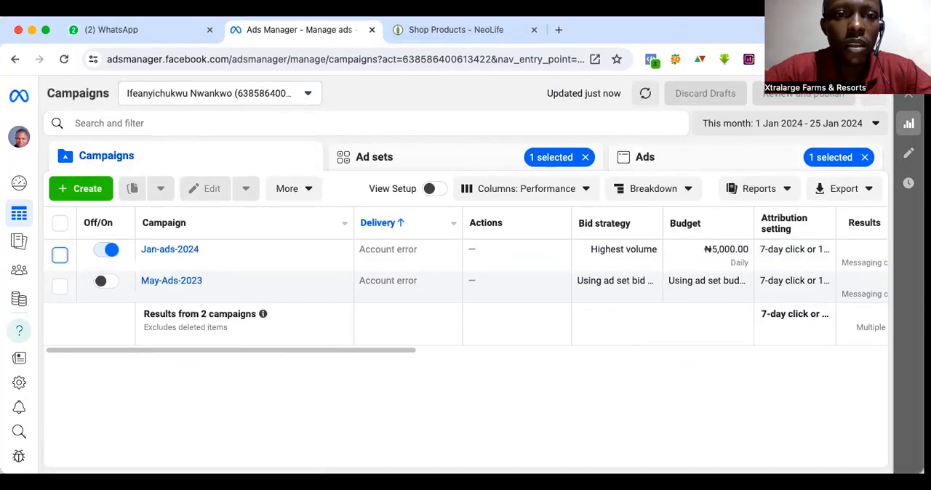